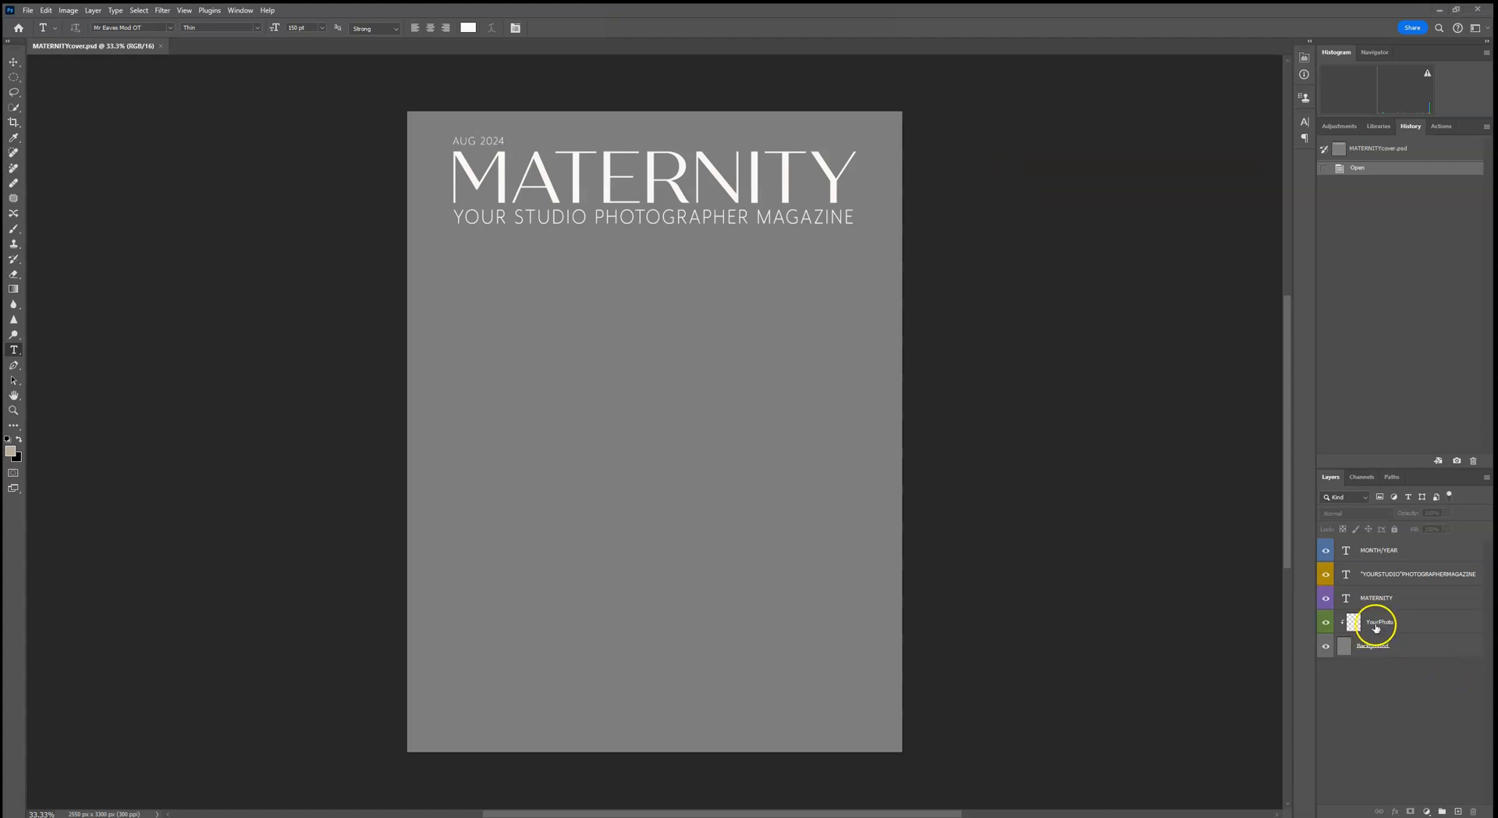
- Place the image "page (8)" from the MINE2024 folder as an embedded smart object on the YourPhoto layer
click(1428, 623)
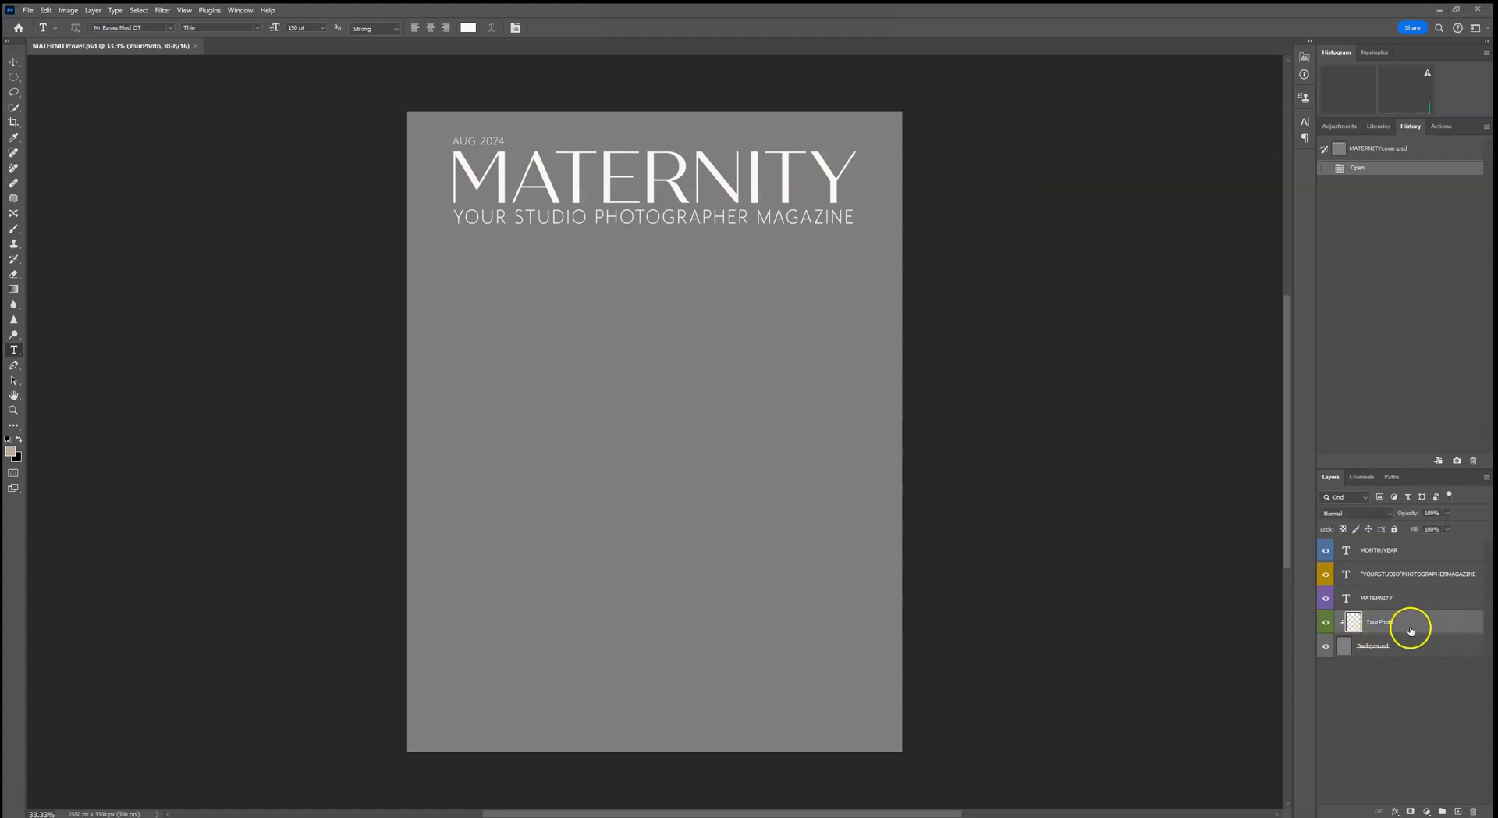
click(28, 10)
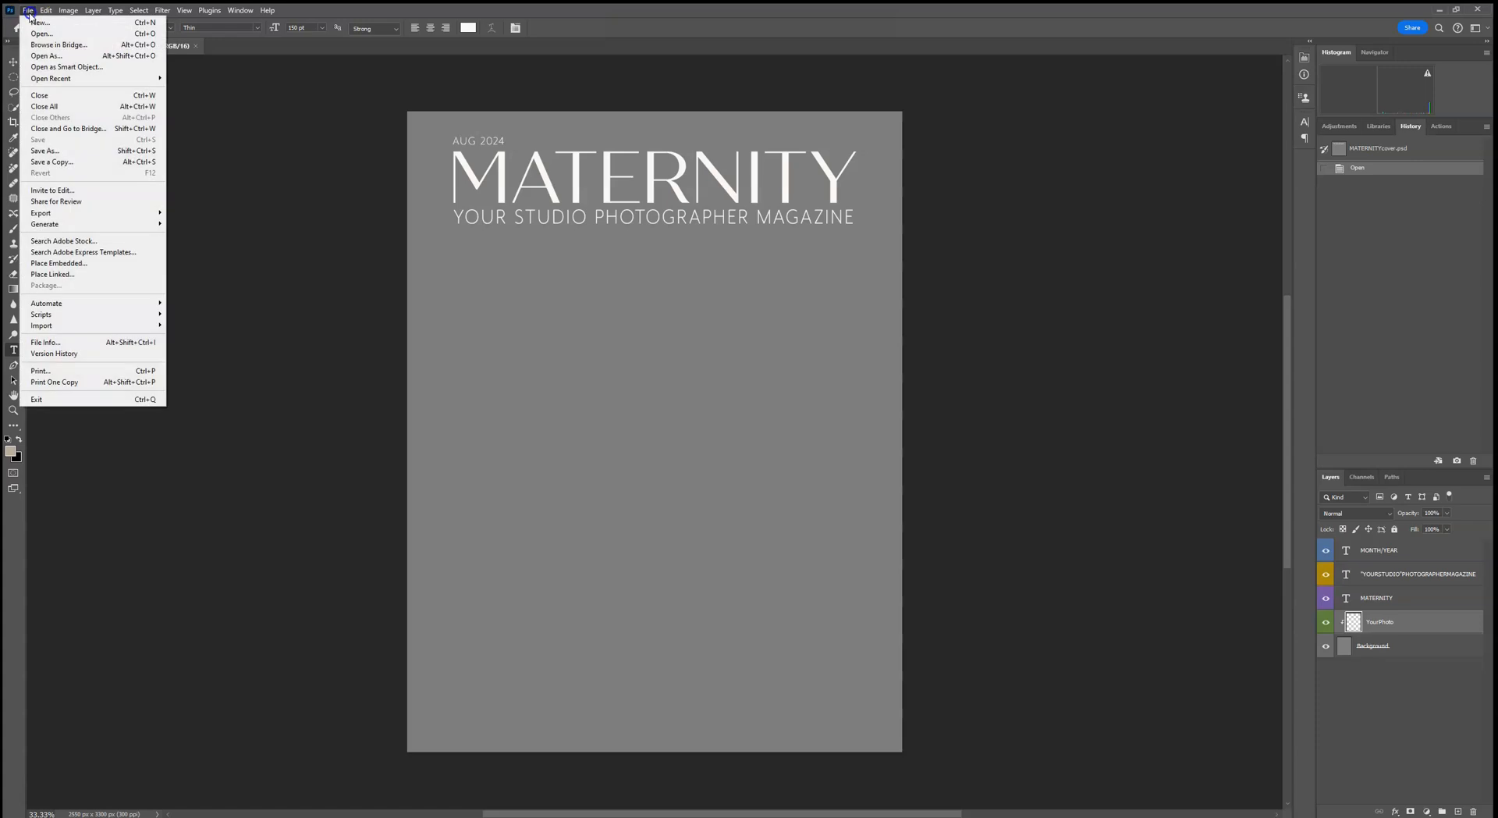
click(68, 267)
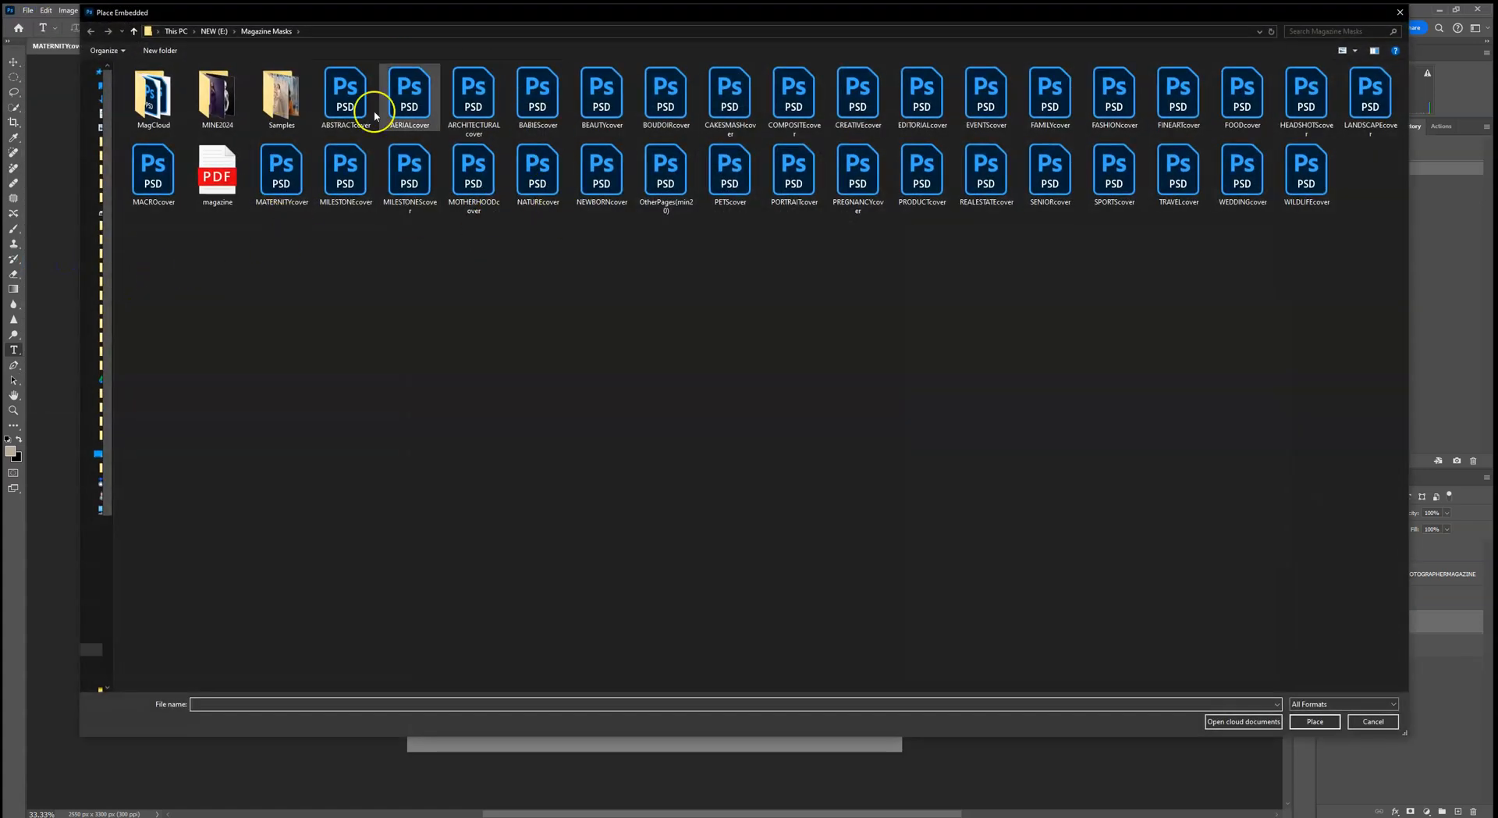
double_click(223, 95)
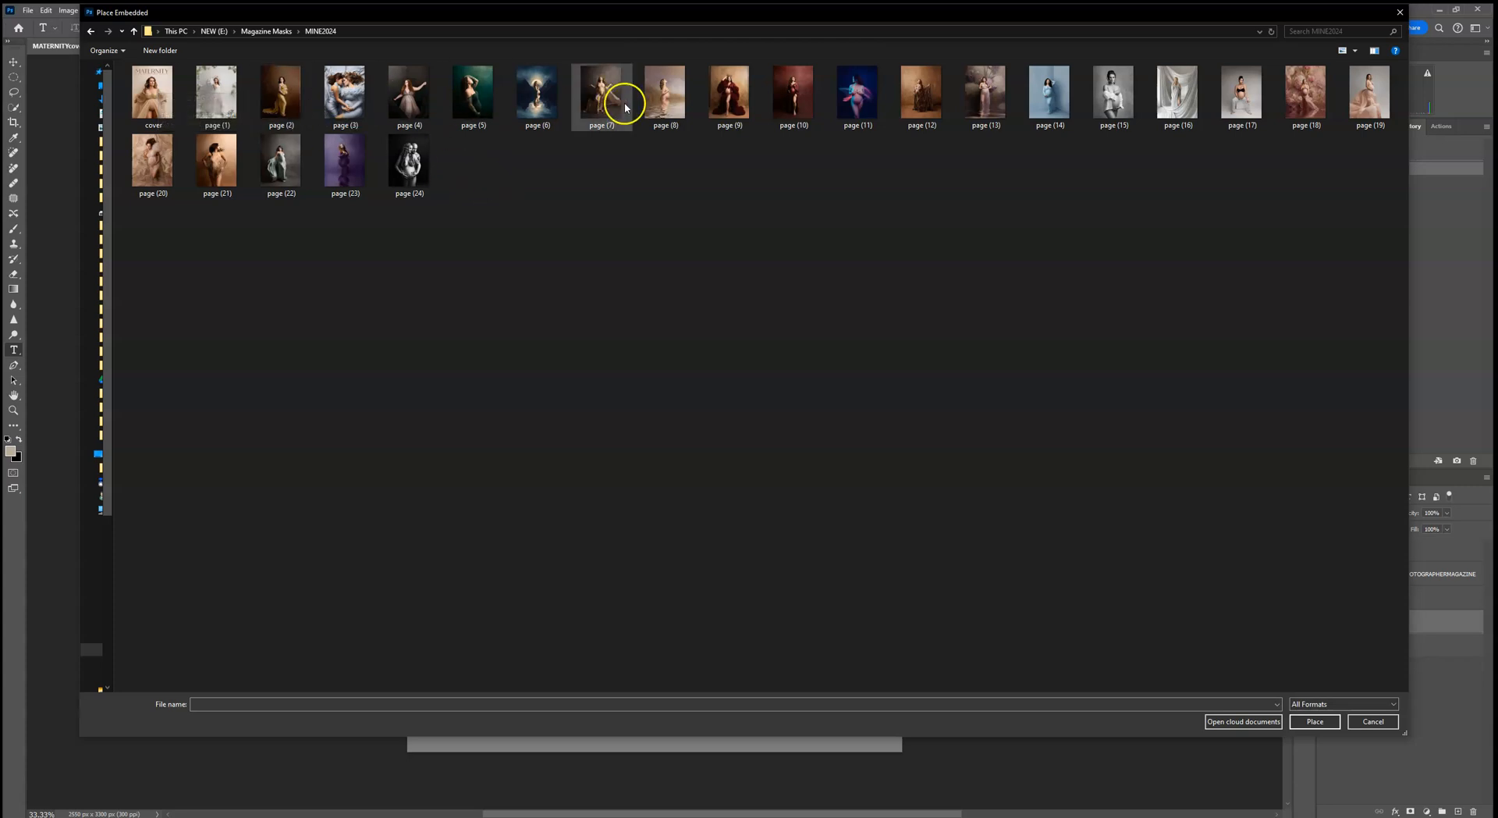
double_click(665, 109)
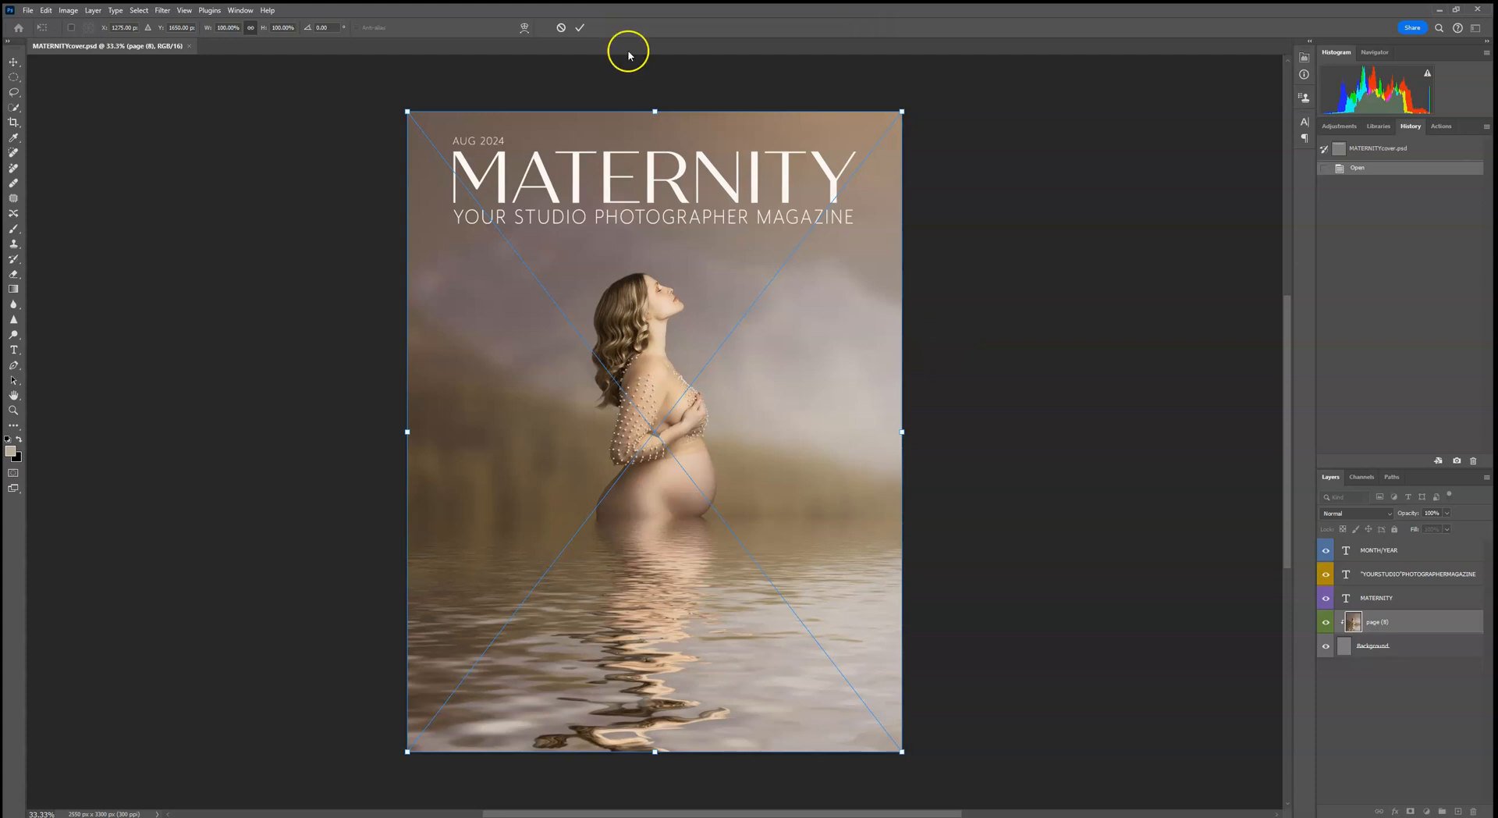
key(Return)
- Free-transform the placed photo to about 103% so it slightly overfills the cover on every side
key(t)
key(v)
drag(409, 431, 520, 427)
drag(659, 430, 619, 388)
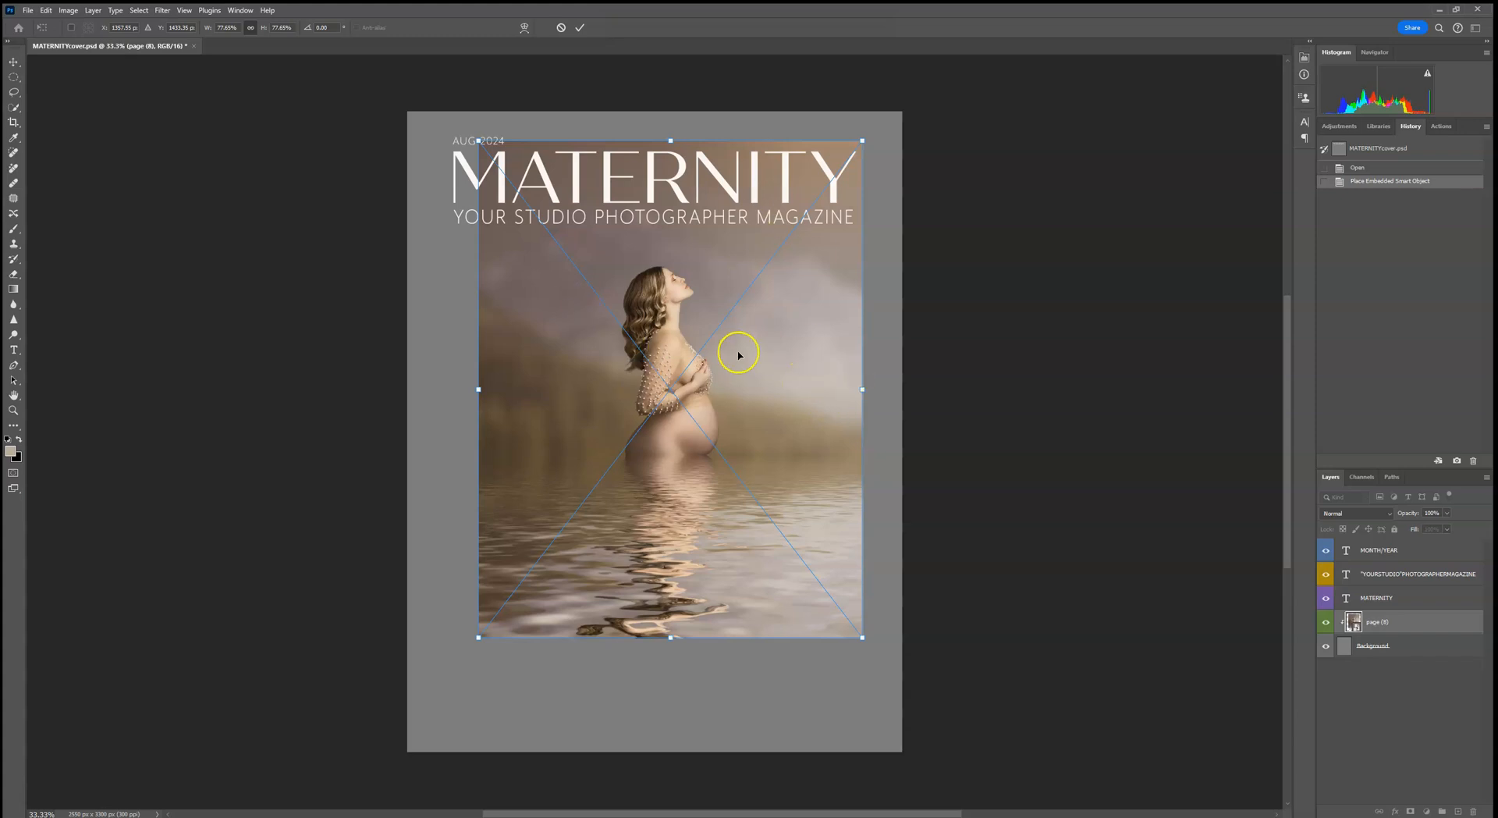
drag(742, 351, 712, 368)
drag(838, 409, 907, 408)
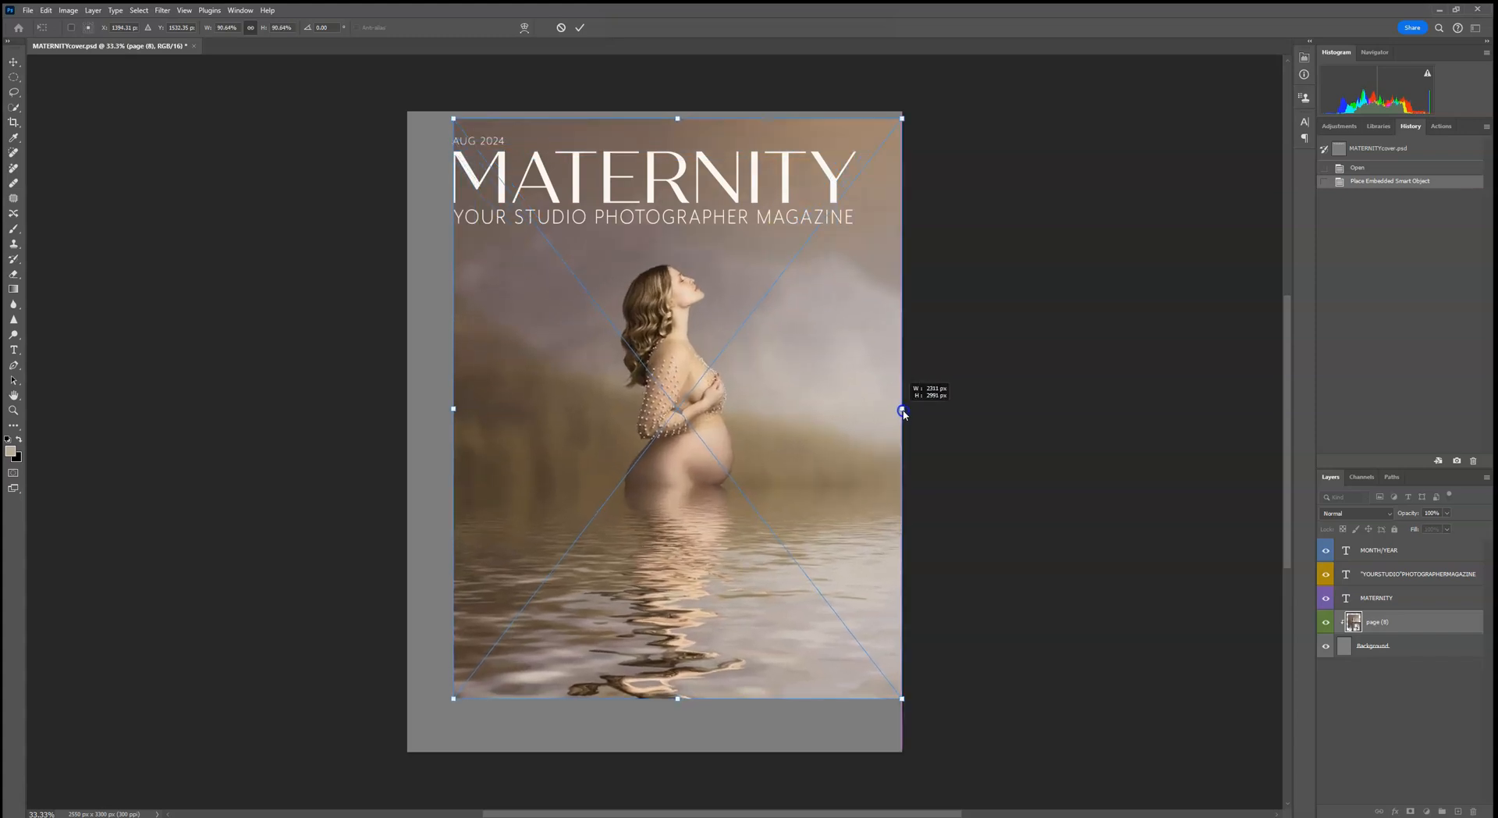
drag(453, 408, 397, 415)
drag(657, 651, 659, 672)
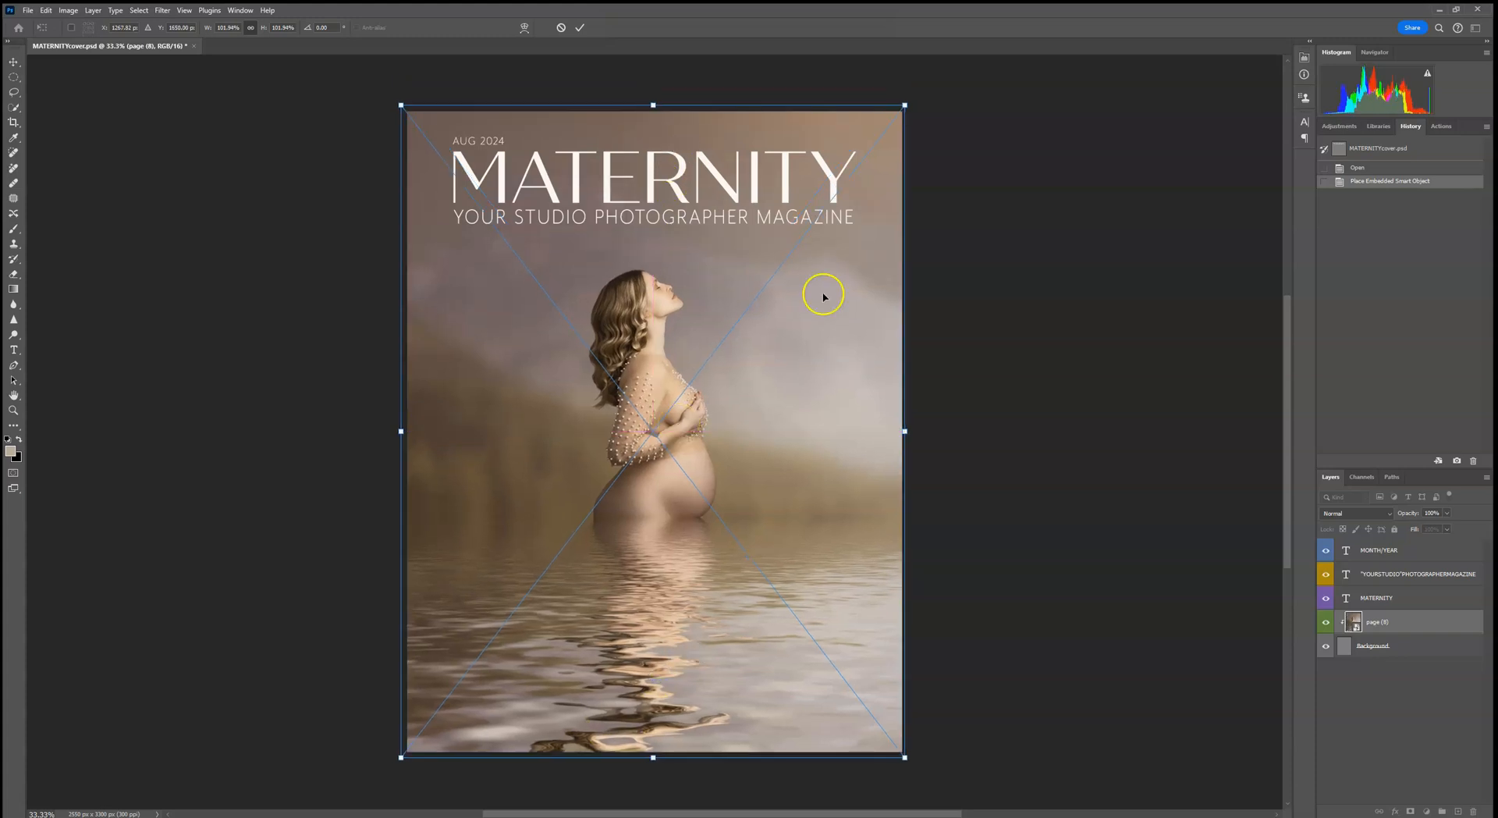
drag(905, 432, 908, 432)
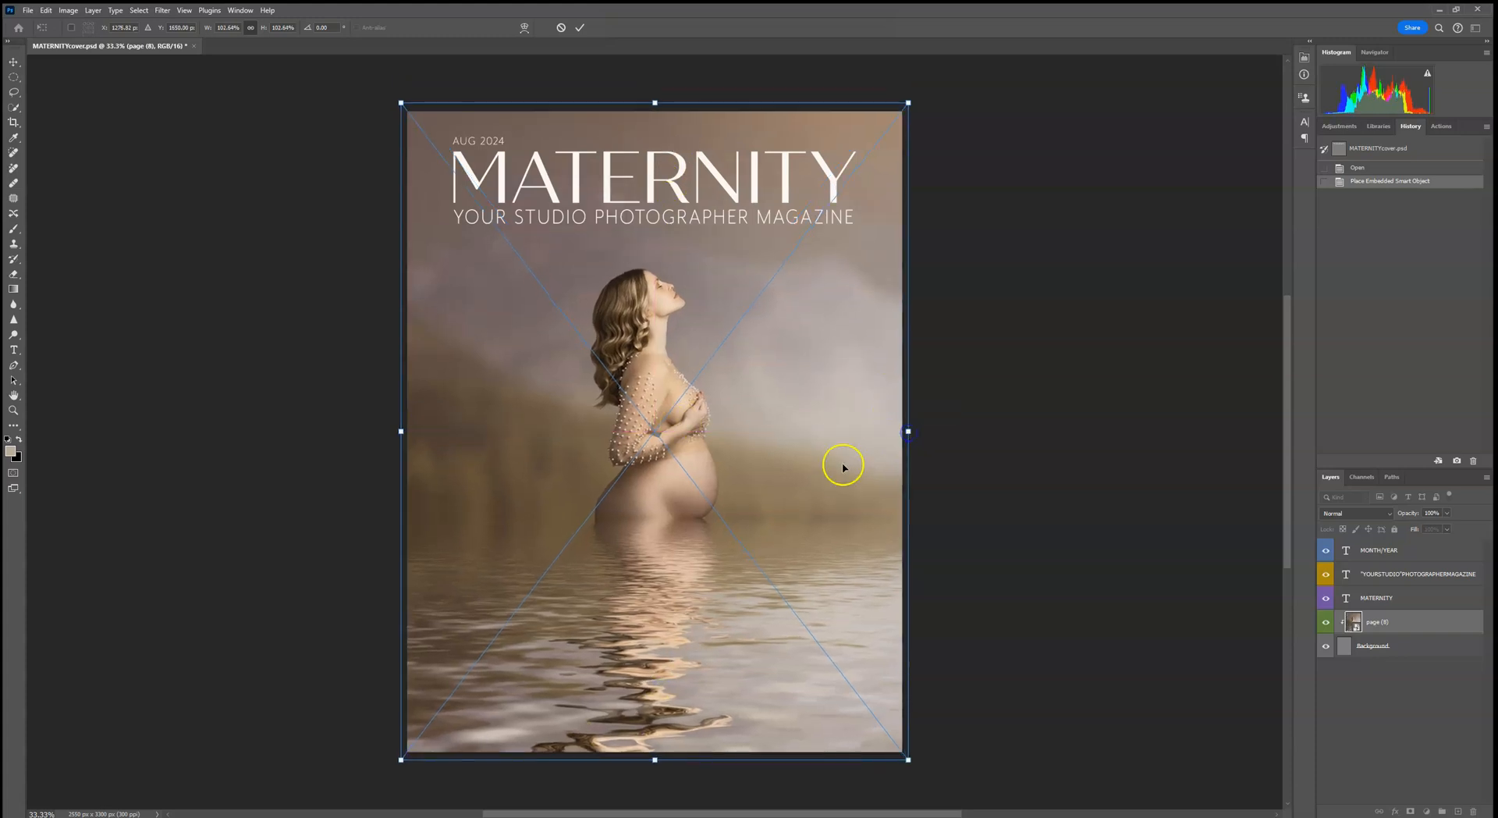
drag(398, 431, 401, 431)
click(649, 326)
click(581, 30)
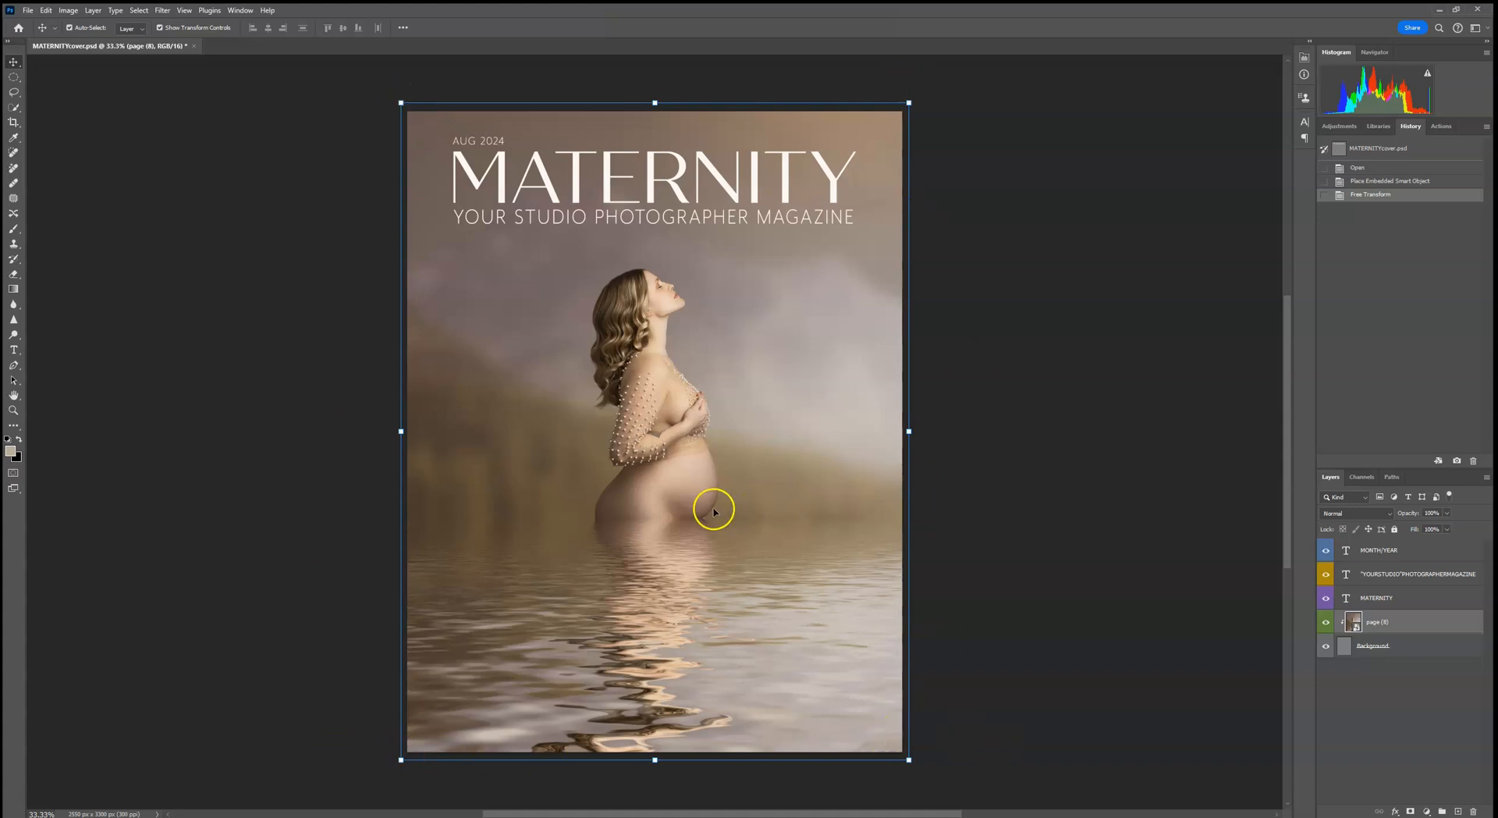
click(1001, 190)
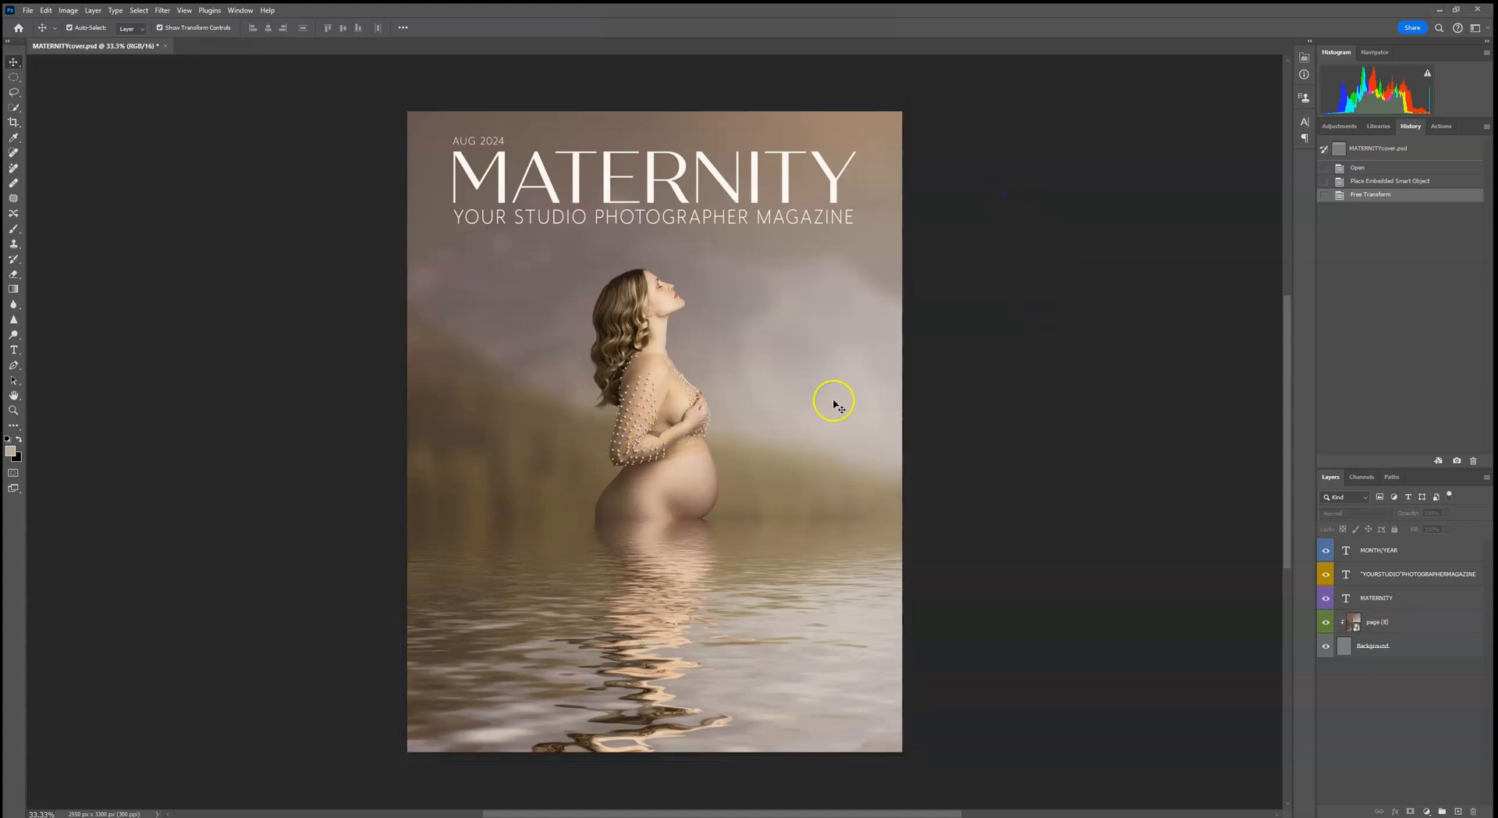
- Replace "YOUR STUDIO" with "CTANDRINA" in the line of text beneath the MATERNITY title
click(13, 350)
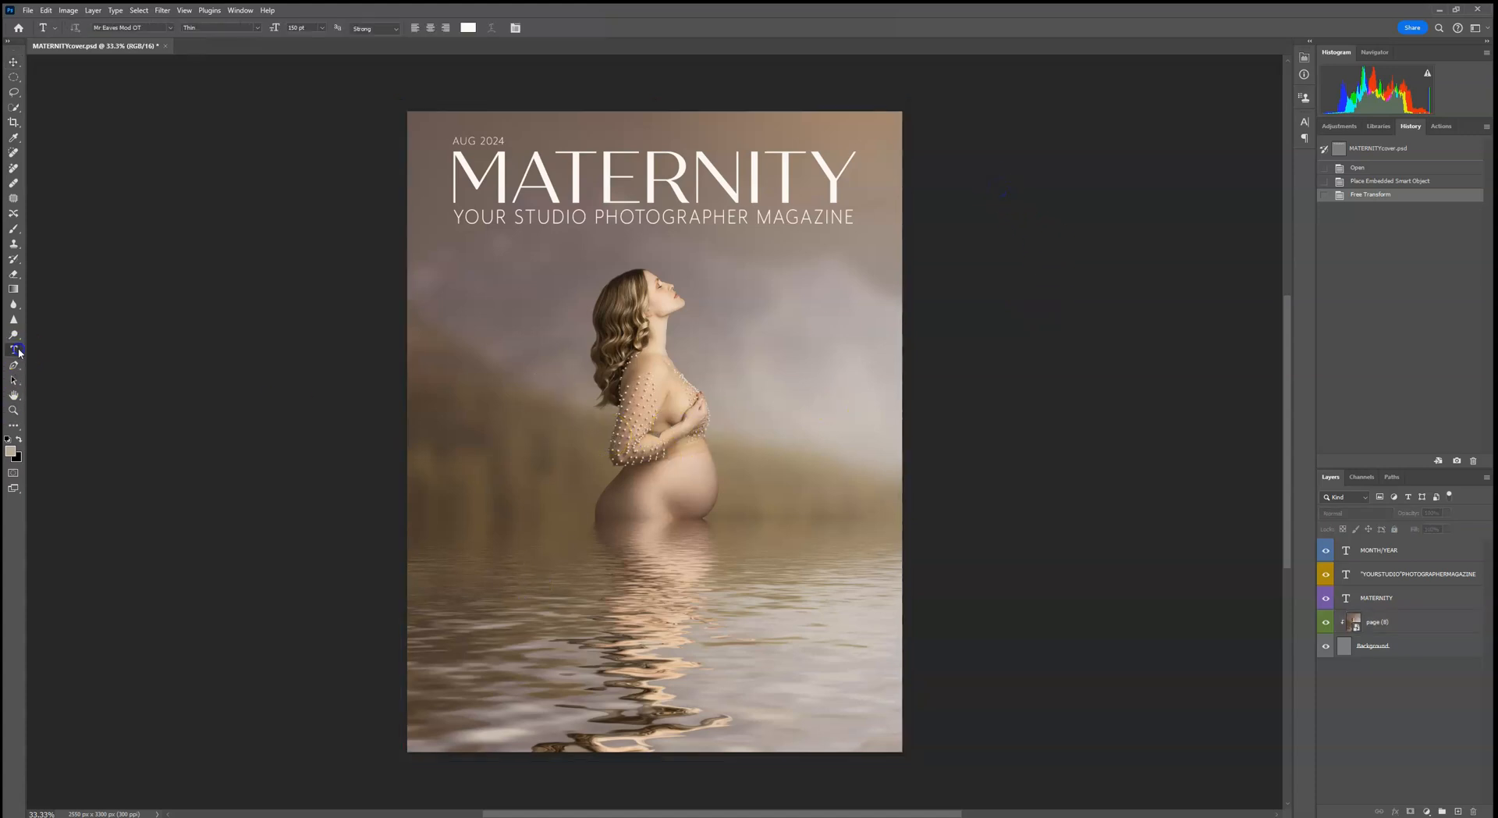
click(546, 217)
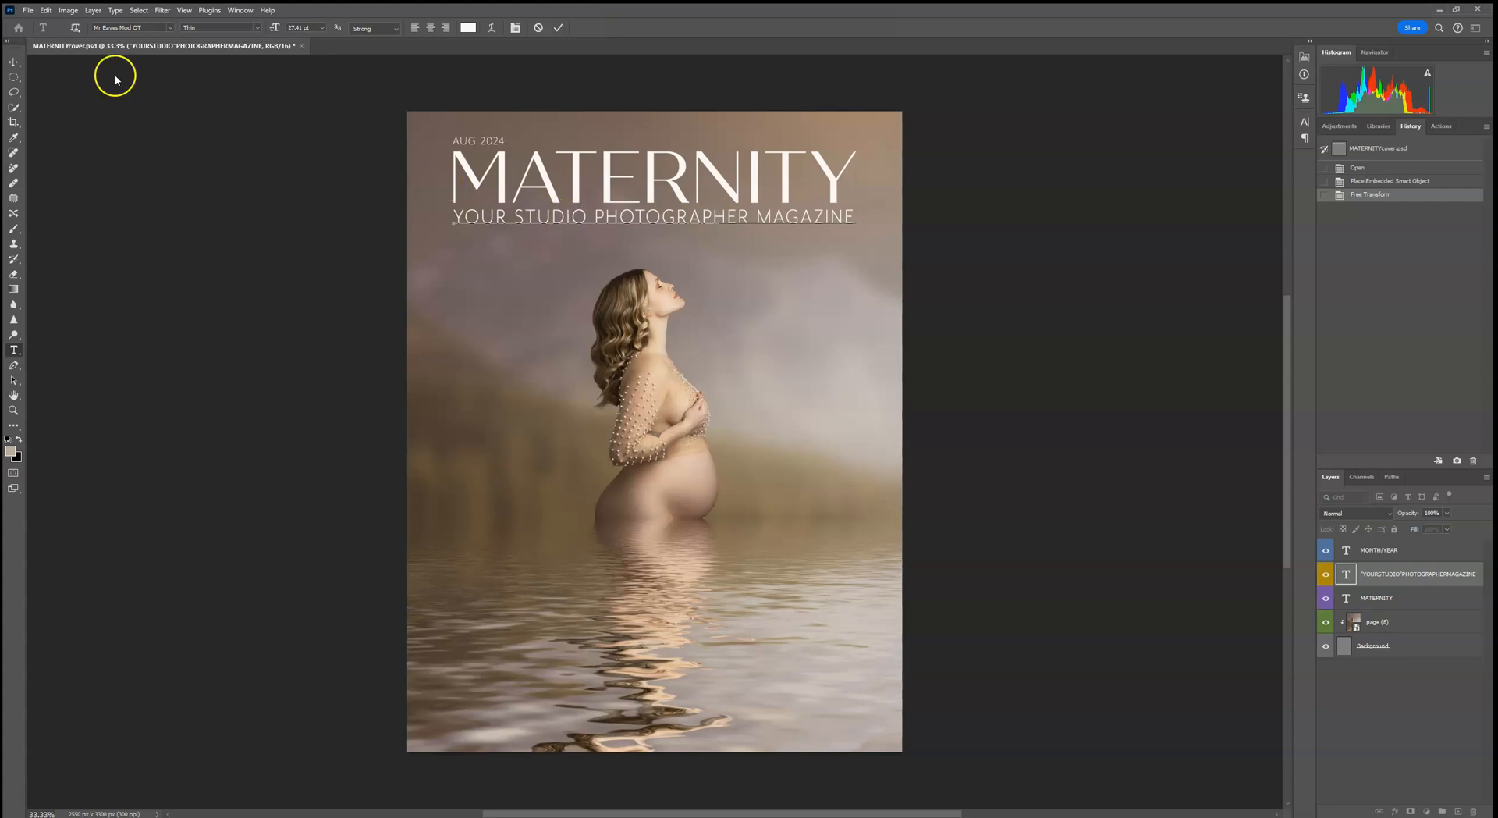
click(170, 28)
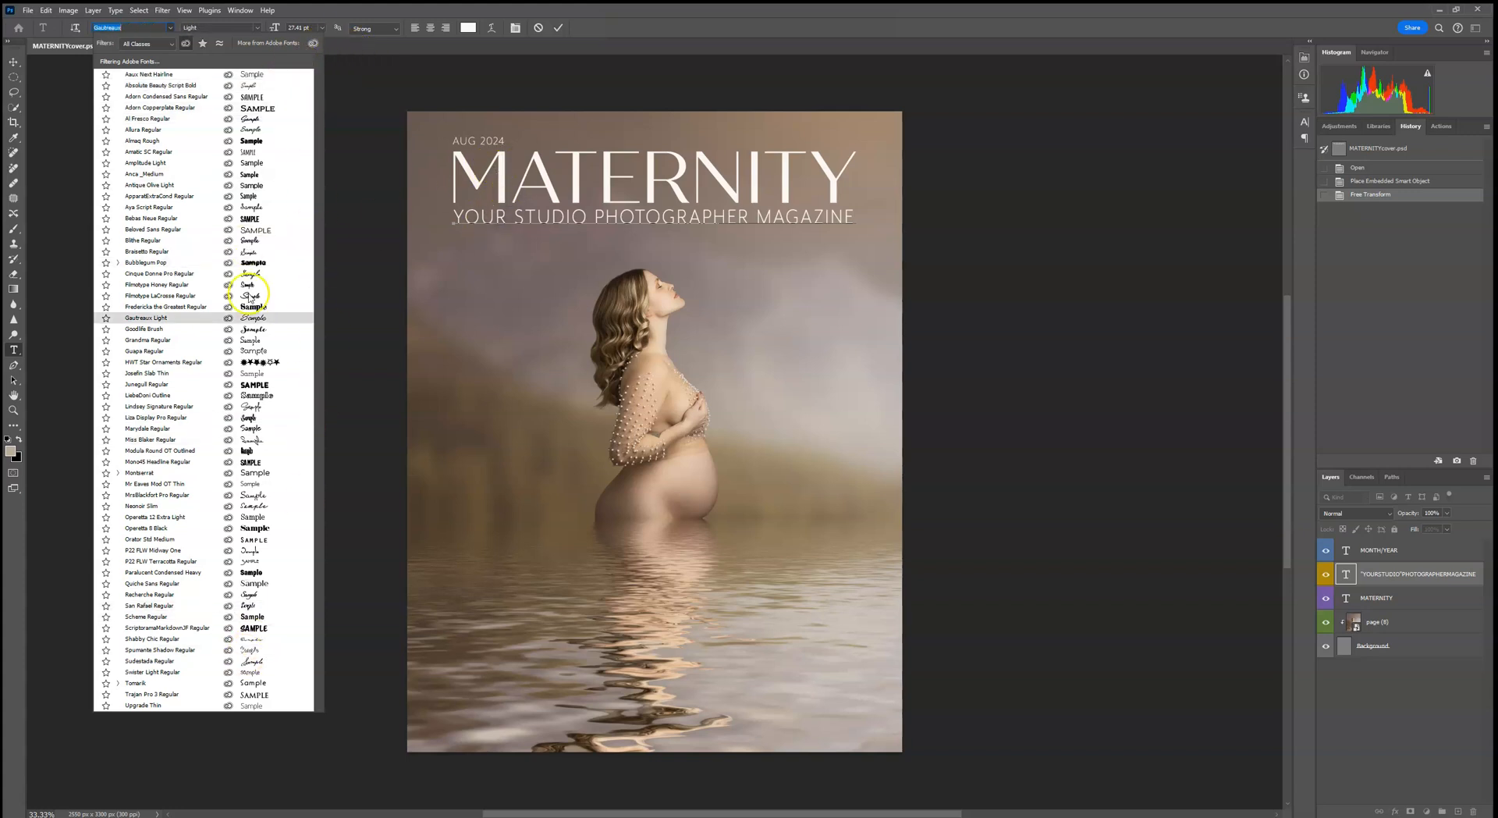
click(363, 57)
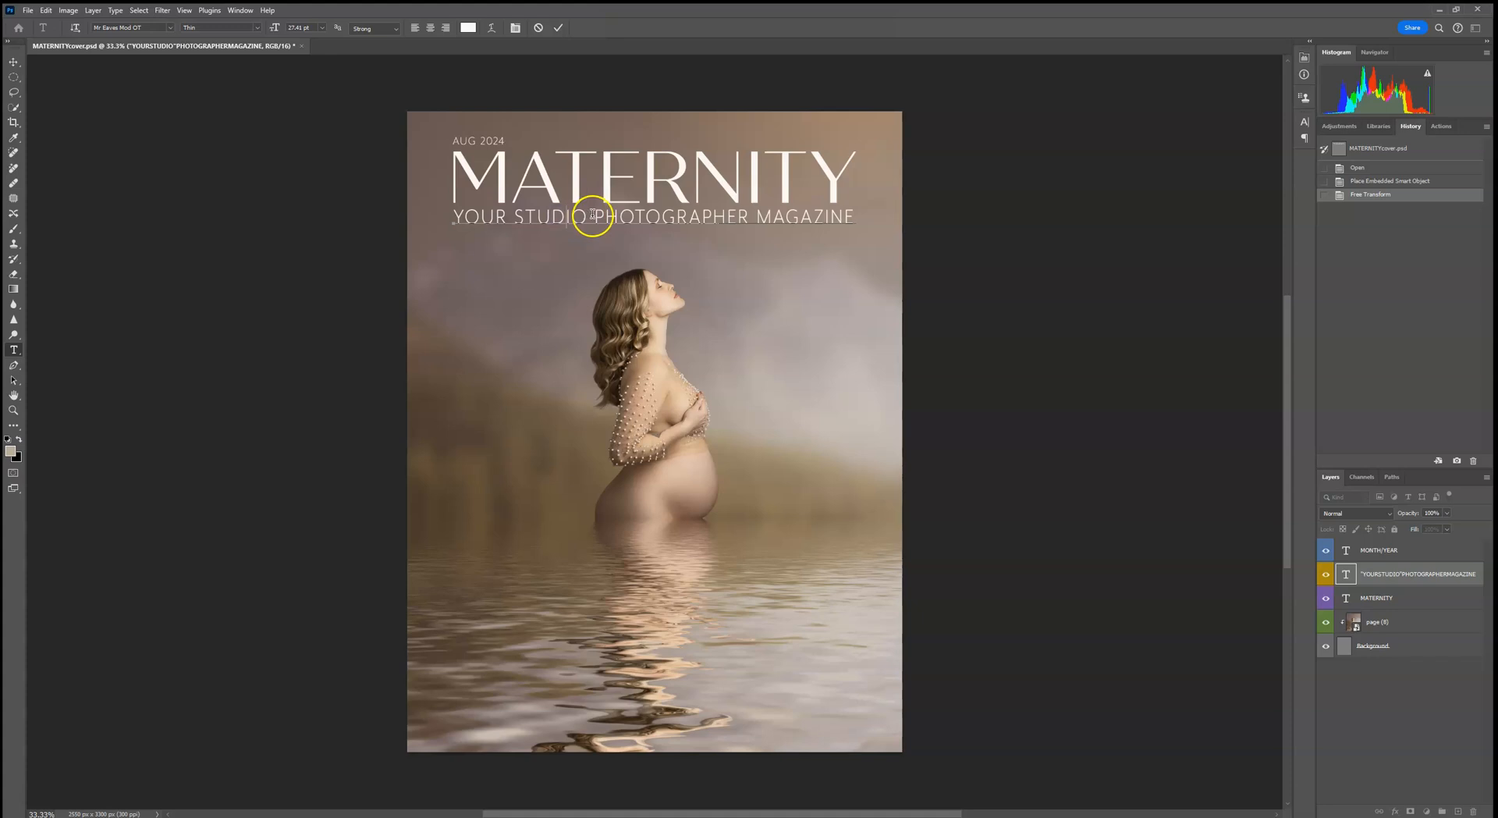
drag(587, 216, 391, 224)
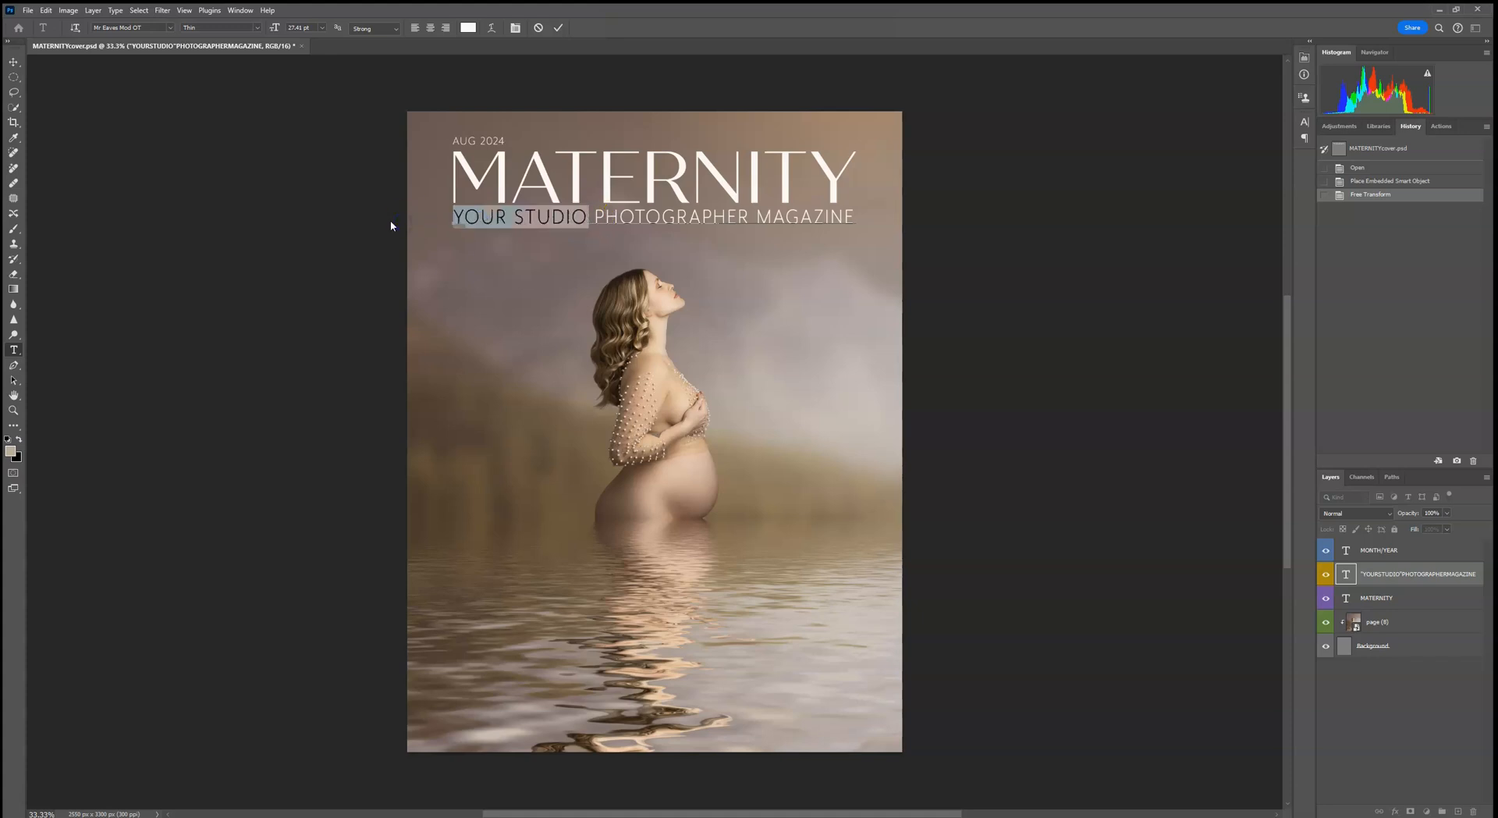
text(CTANDRINA)
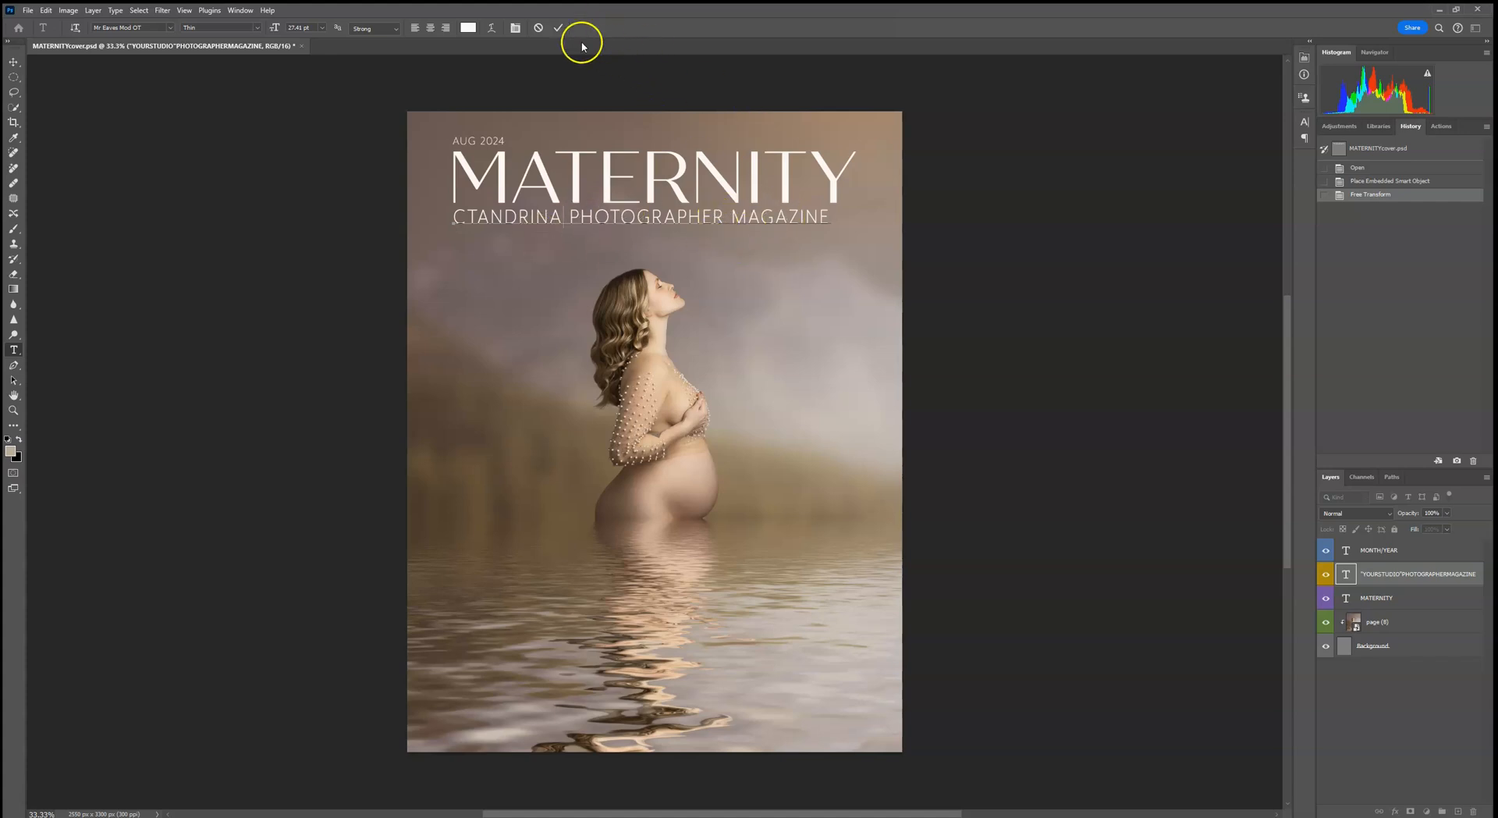
click(559, 29)
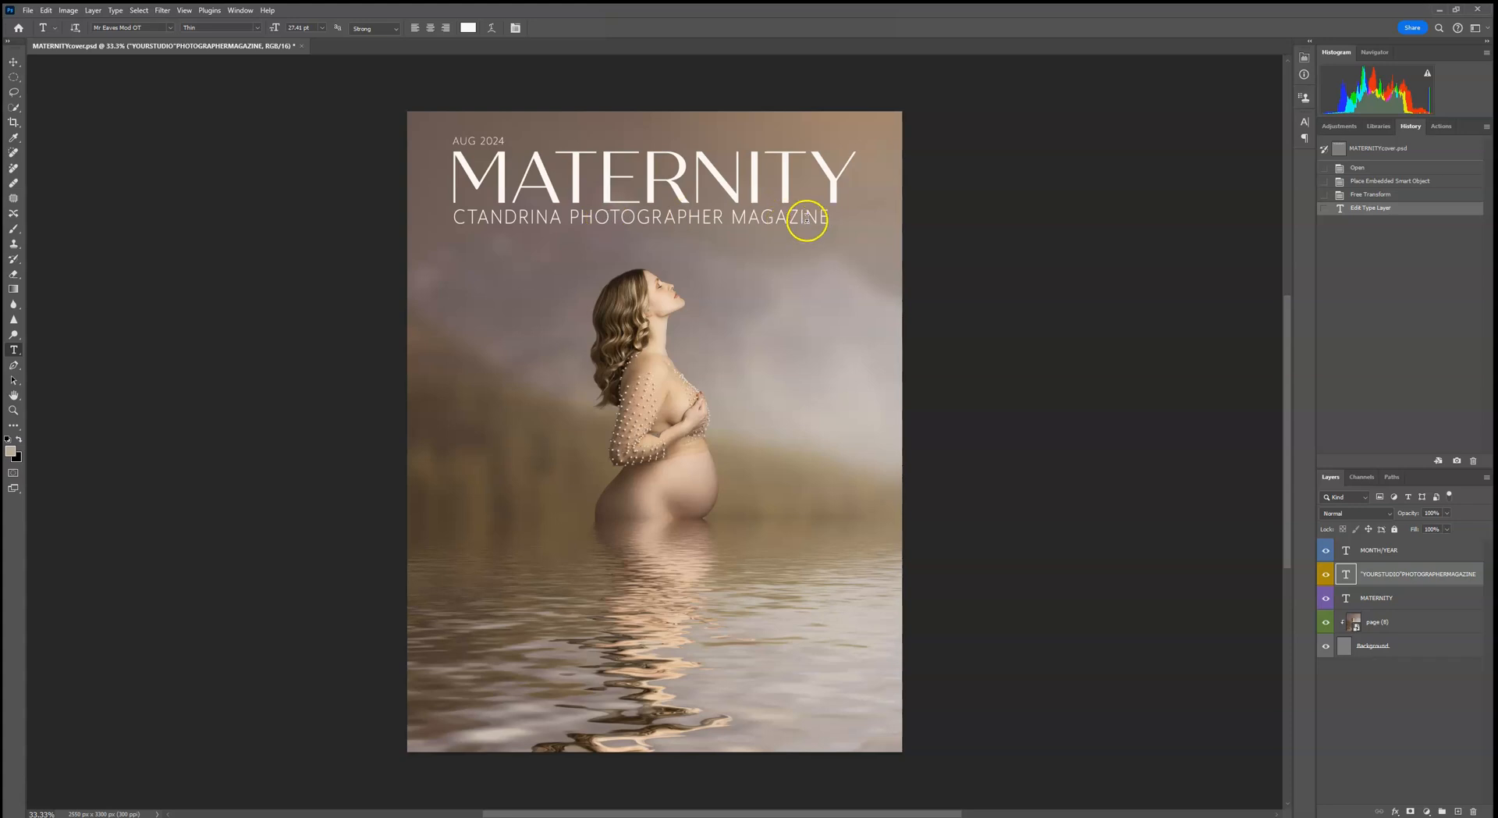
- Scale the studio name line to match the width of the MATERNITY title and slightly adjust its height
click(13, 66)
drag(456, 220, 454, 215)
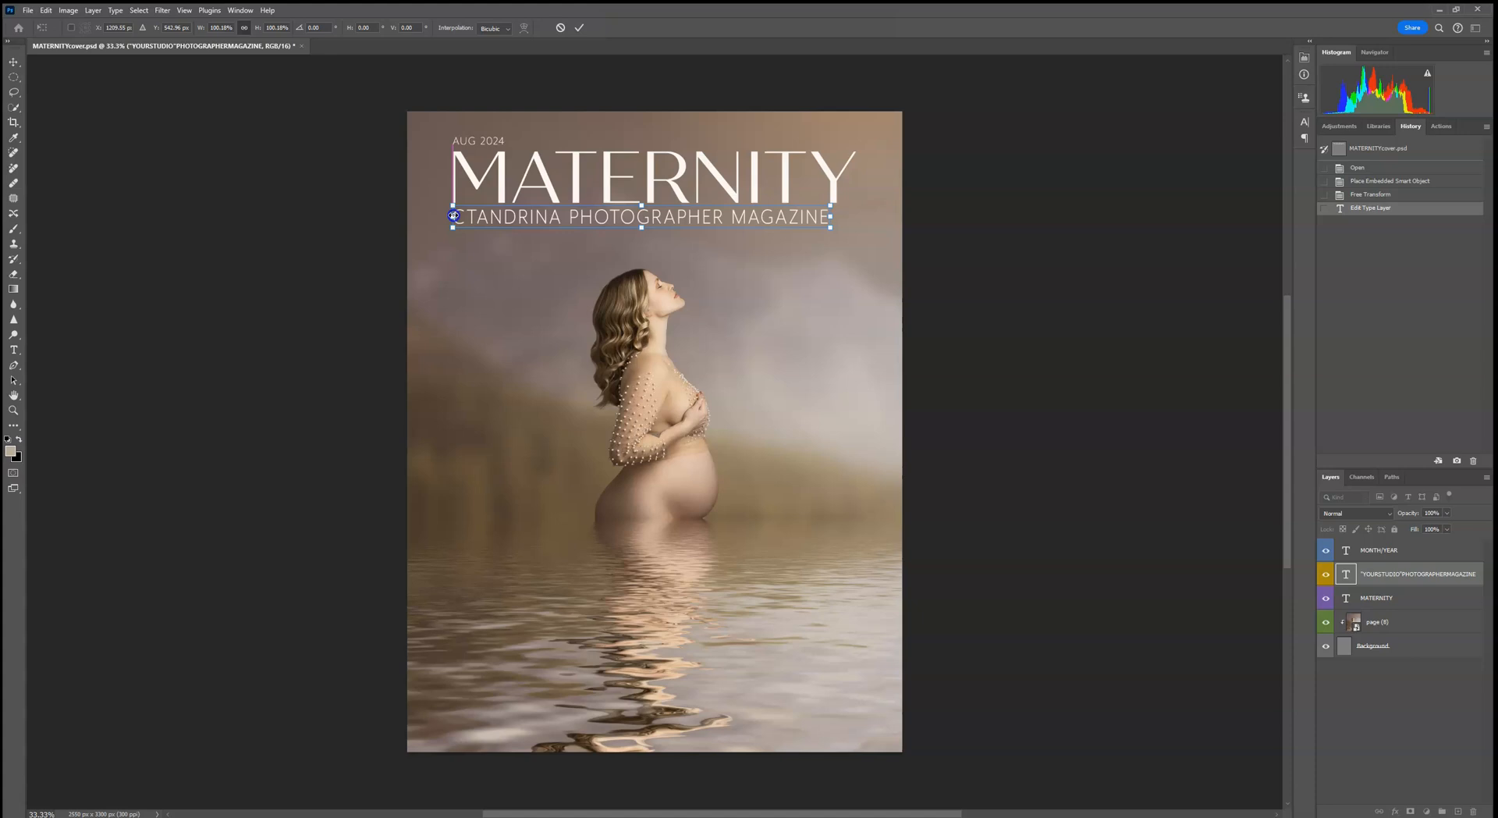
click(243, 28)
drag(830, 217, 854, 217)
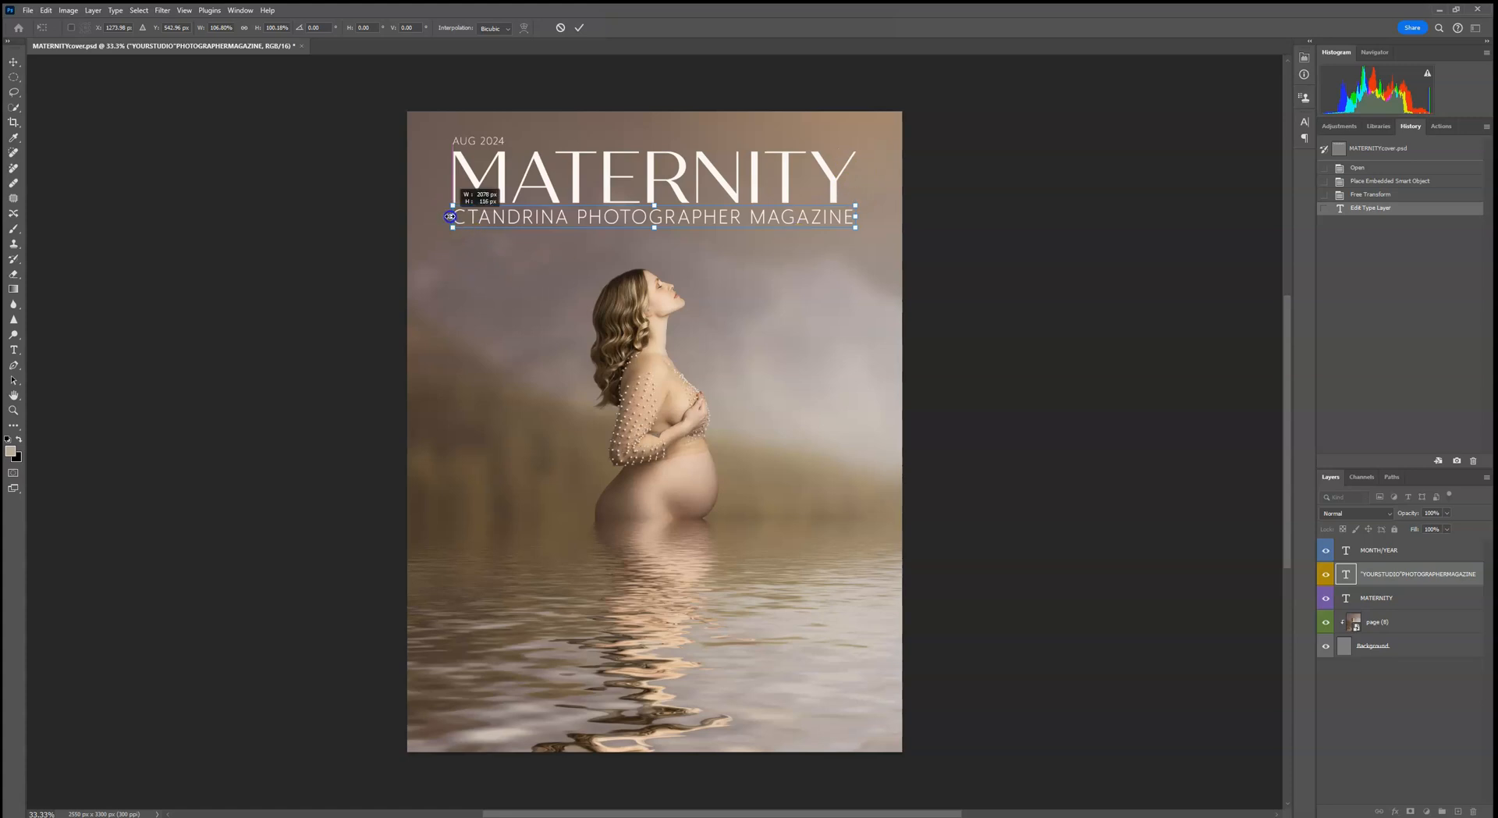
click(579, 29)
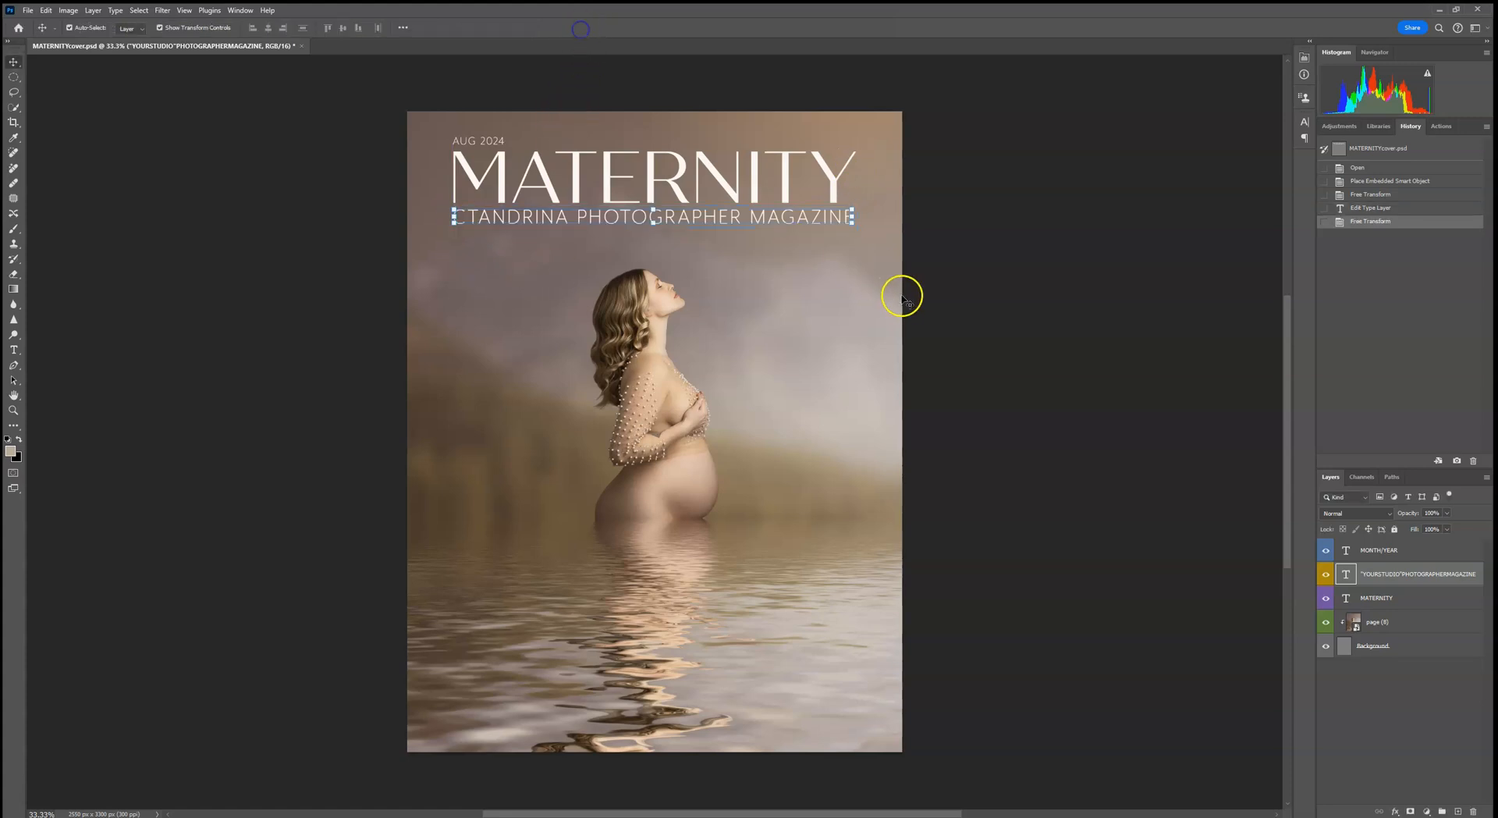
click(656, 222)
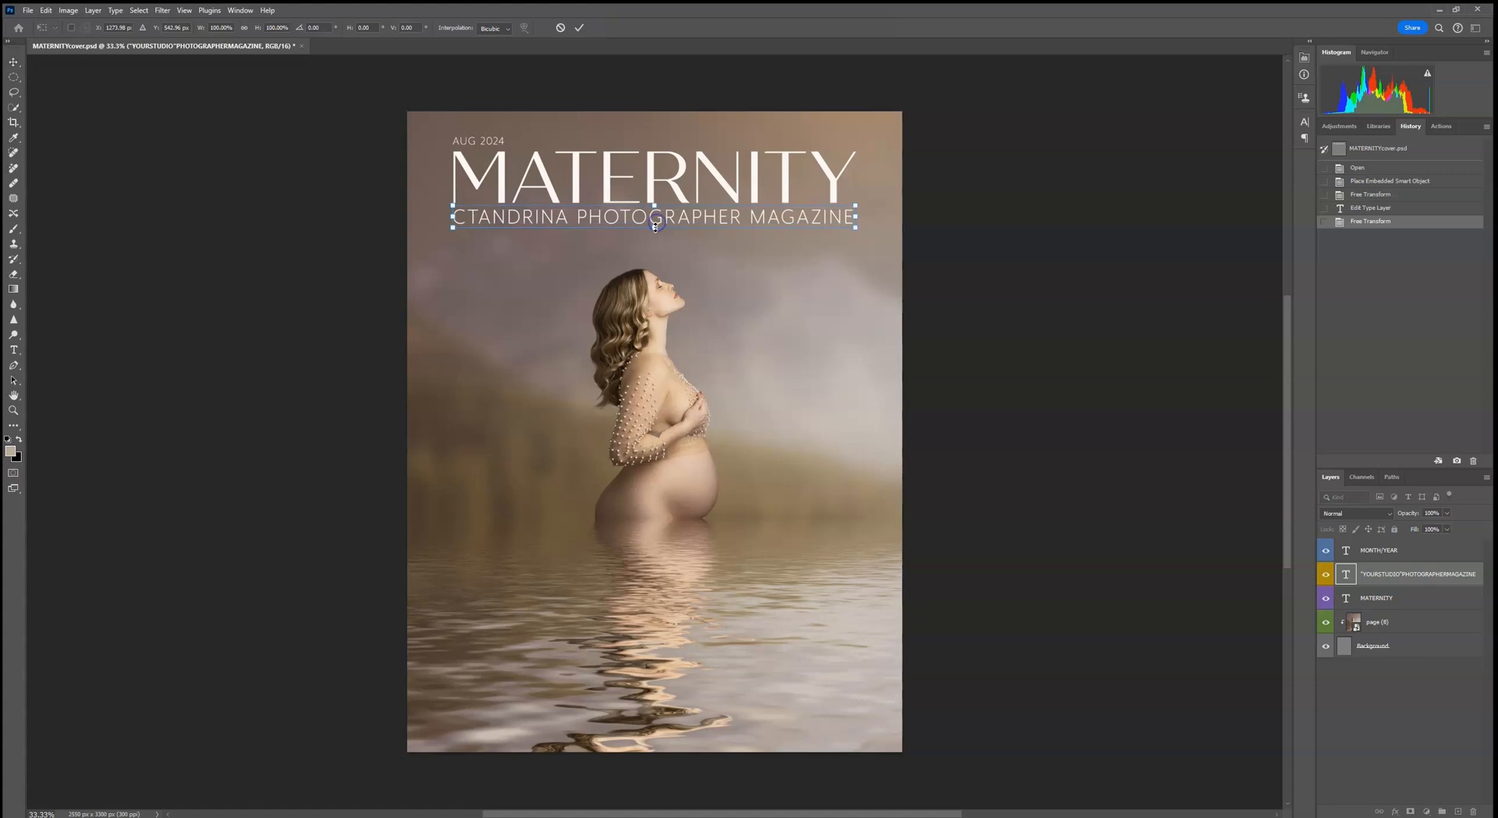
drag(655, 226, 654, 225)
click(579, 28)
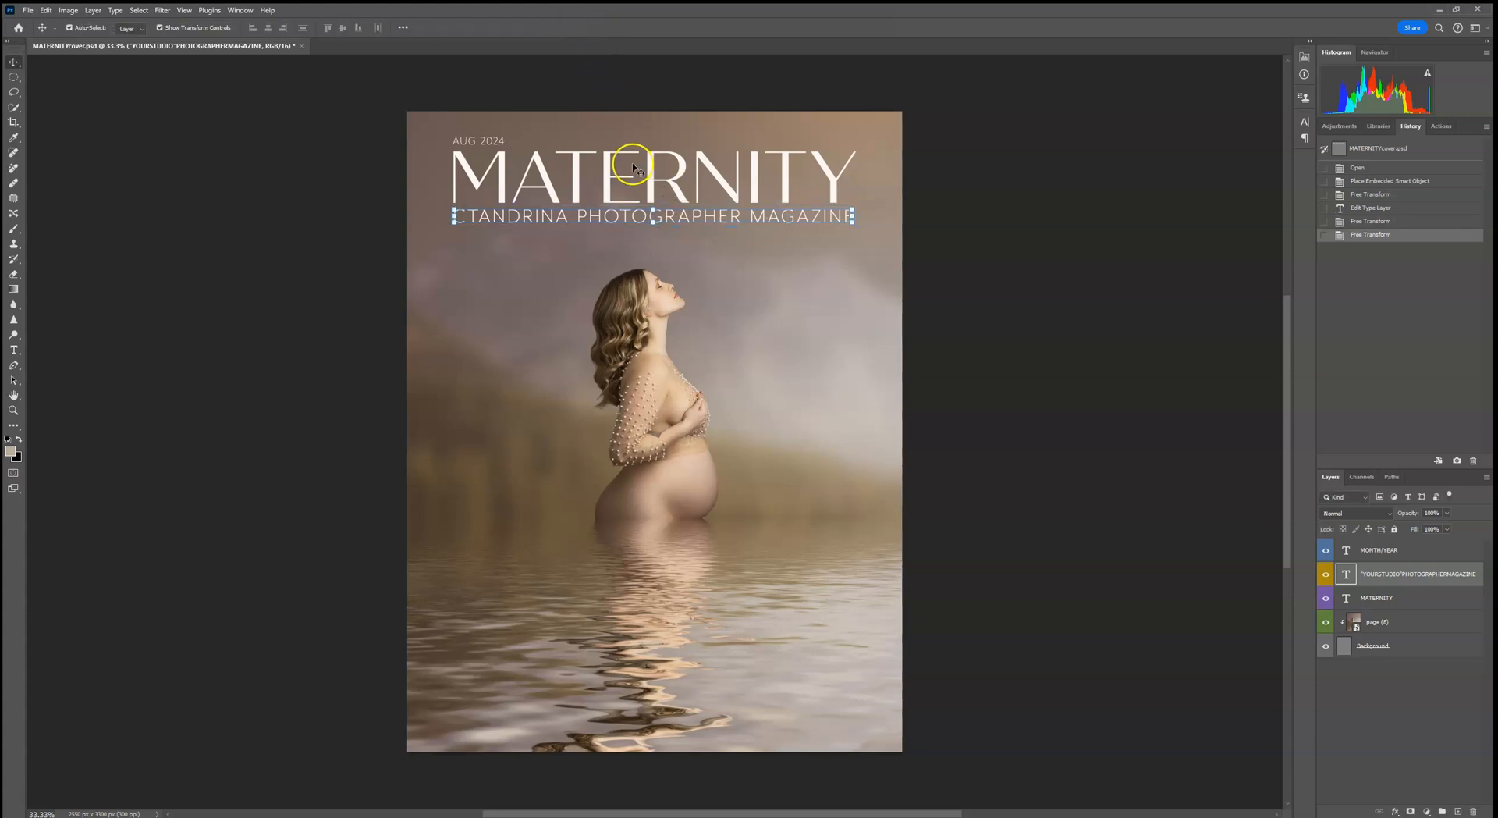
- Try removing "AUG" from the date line above the title, discarding the edit
click(485, 142)
click(13, 349)
click(483, 142)
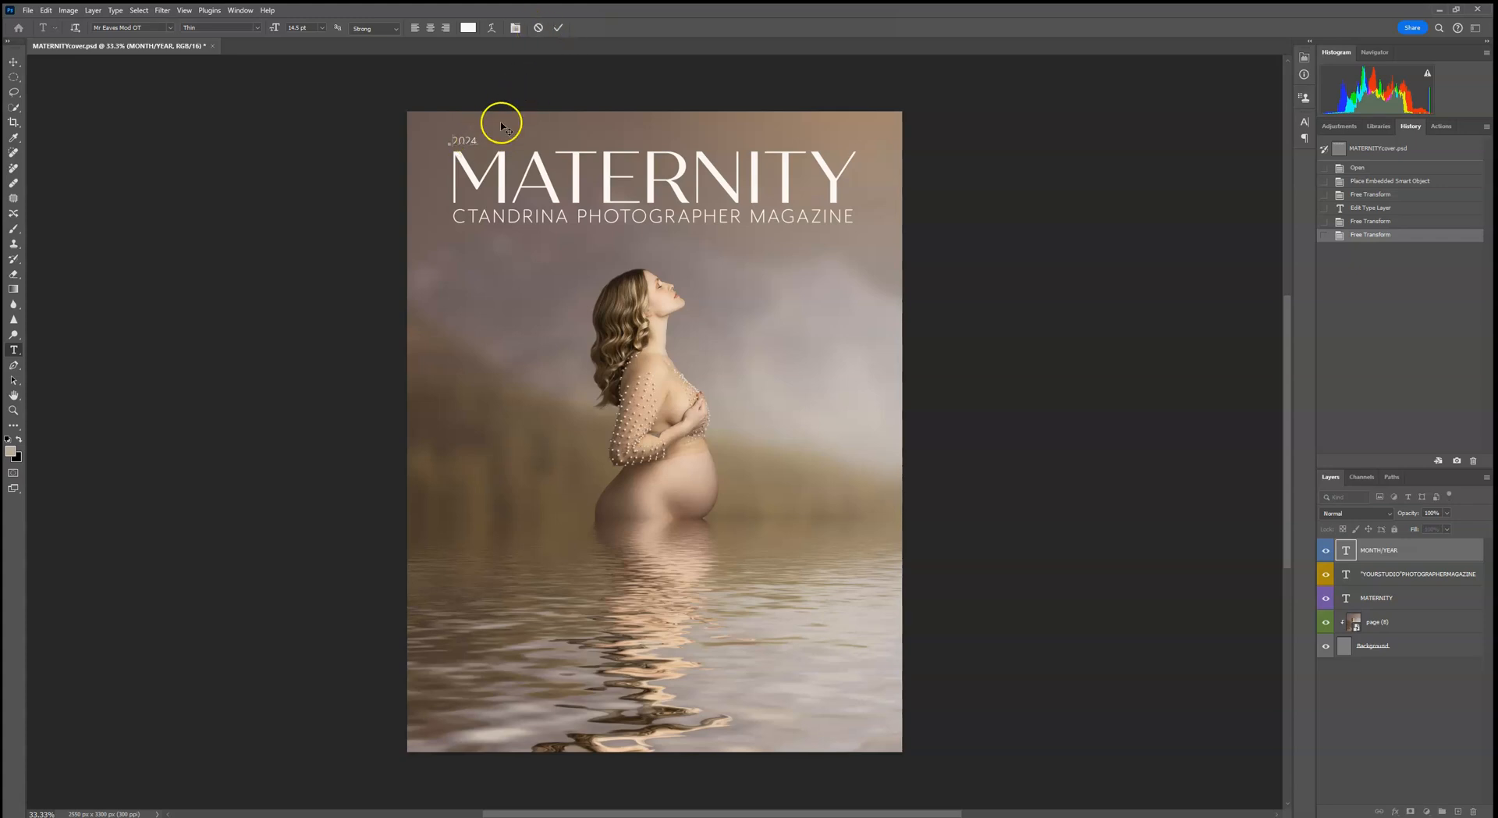
click(536, 28)
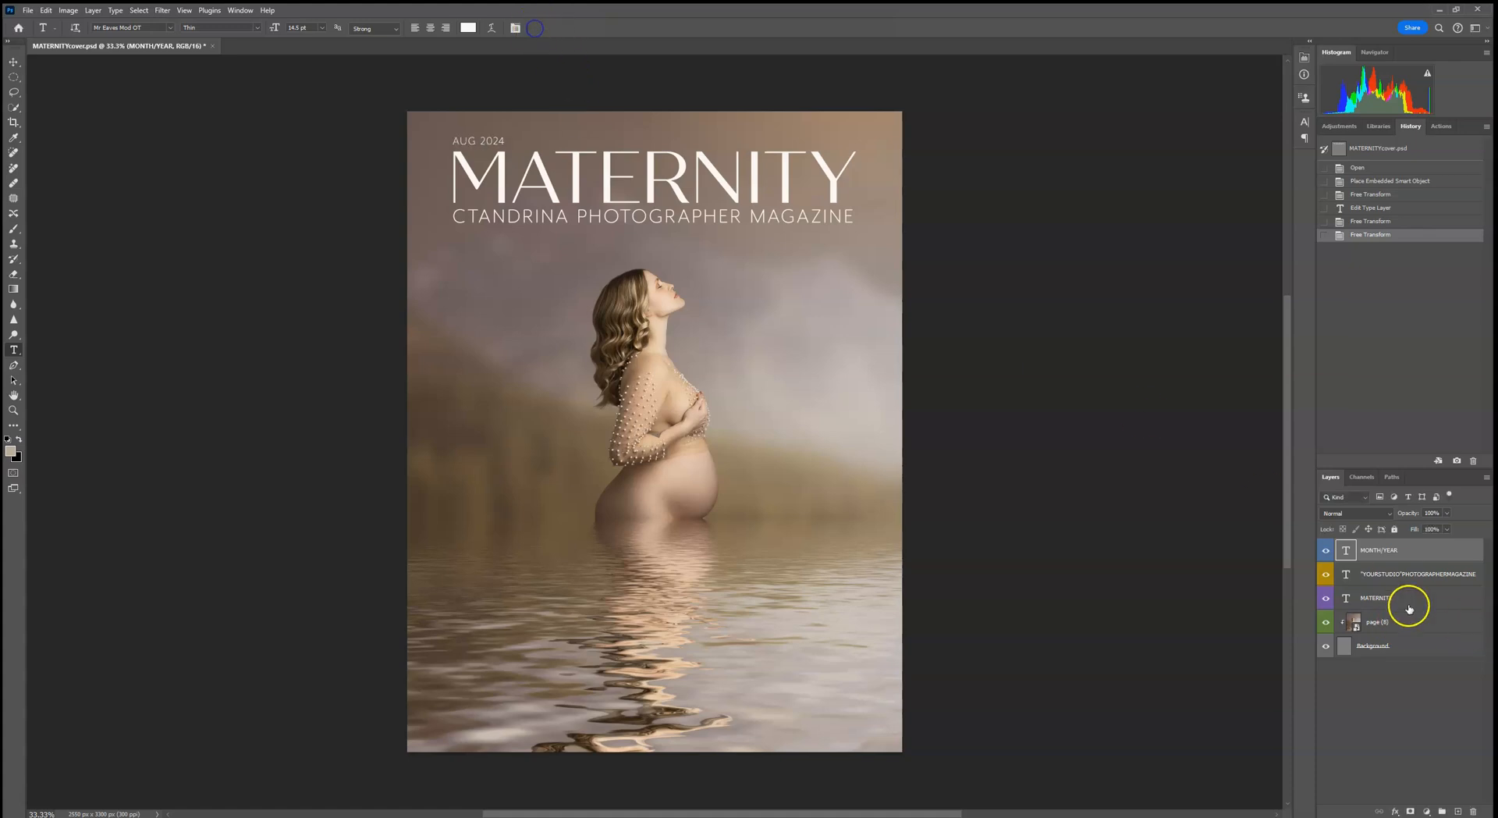
- Hide and show the MONTH/YEAR, studio name and MATERNITY text layers one at a time to check each one
click(1327, 552)
click(1326, 551)
click(1327, 575)
click(1326, 575)
click(1326, 600)
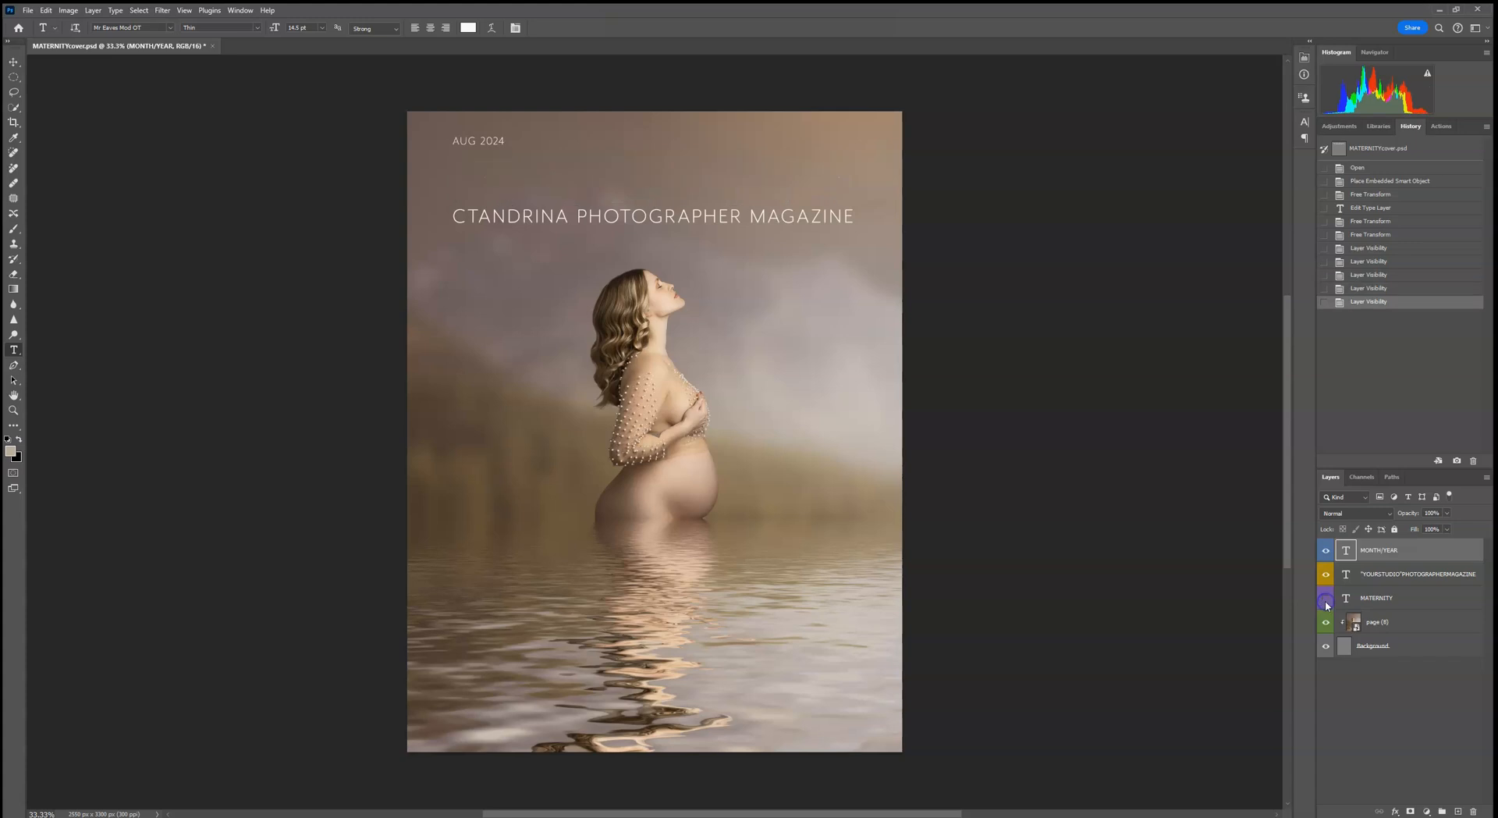
click(1326, 599)
- Try brown text colours such as #7d4516 on the MATERNITY title, discarding the edit
click(459, 166)
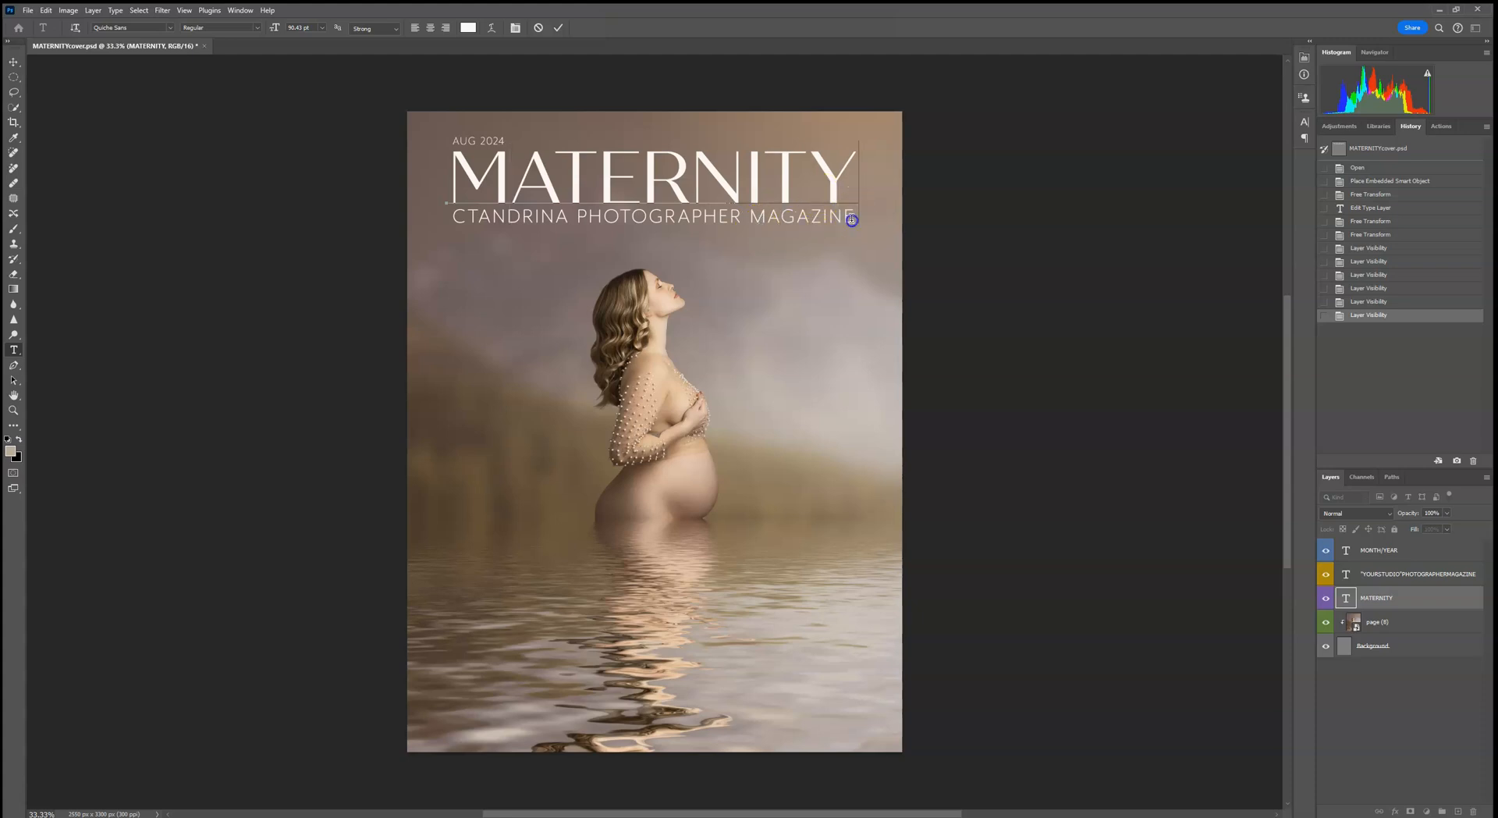
drag(854, 187, 348, 66)
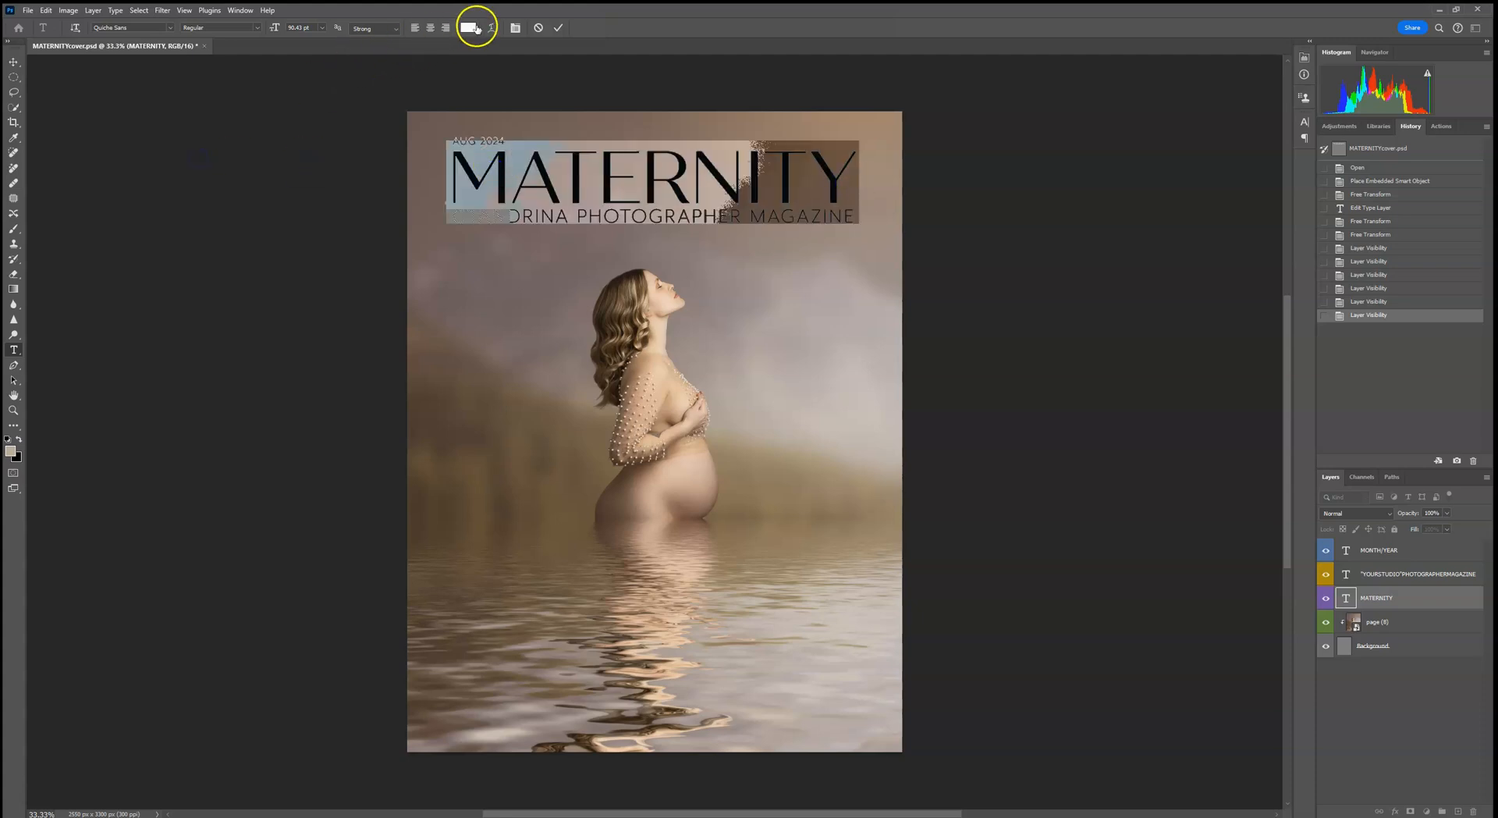
click(468, 27)
click(747, 489)
click(446, 487)
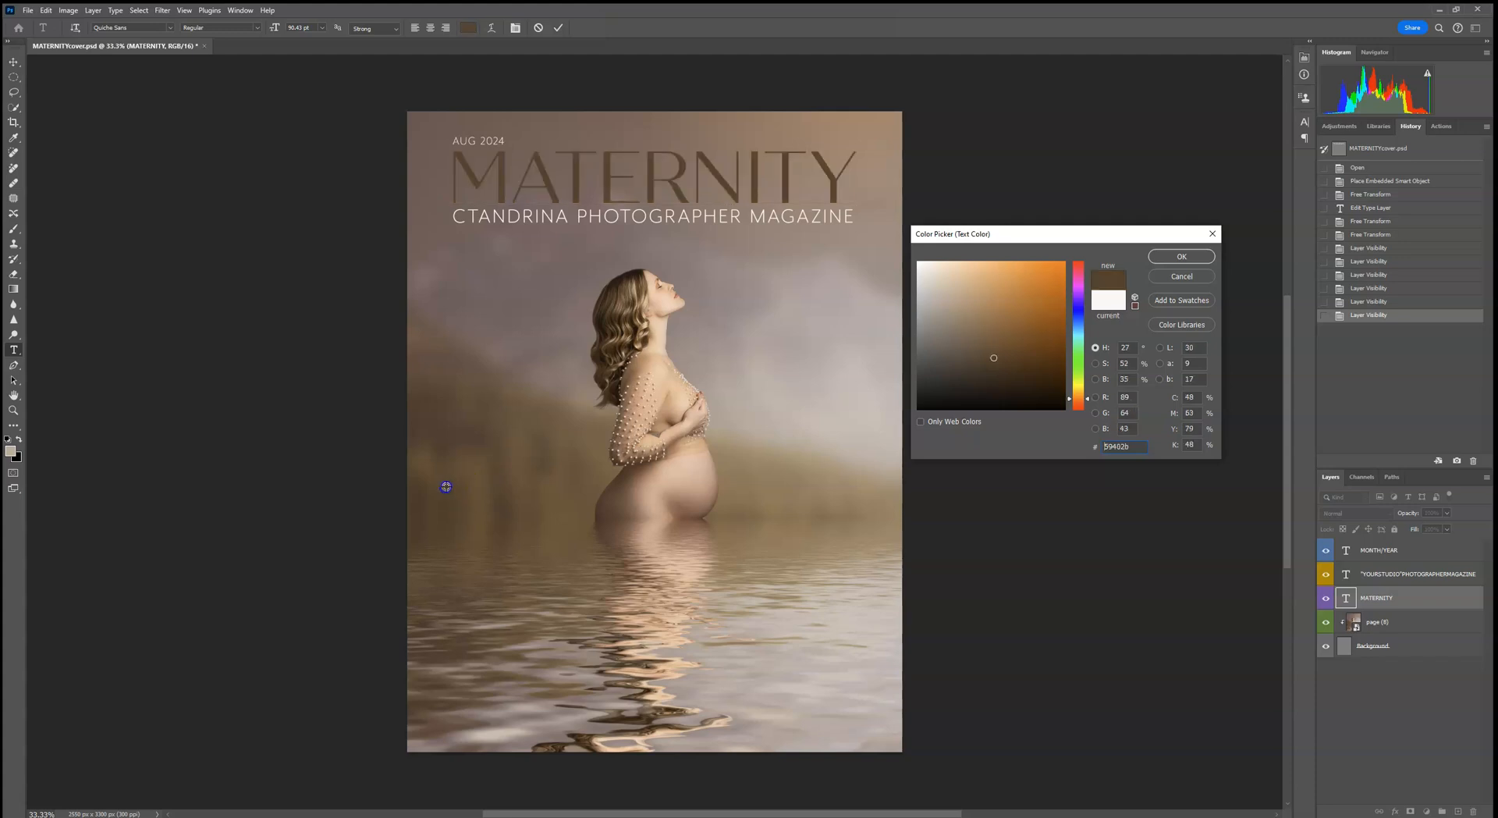
click(985, 394)
click(987, 290)
click(1047, 292)
click(1039, 336)
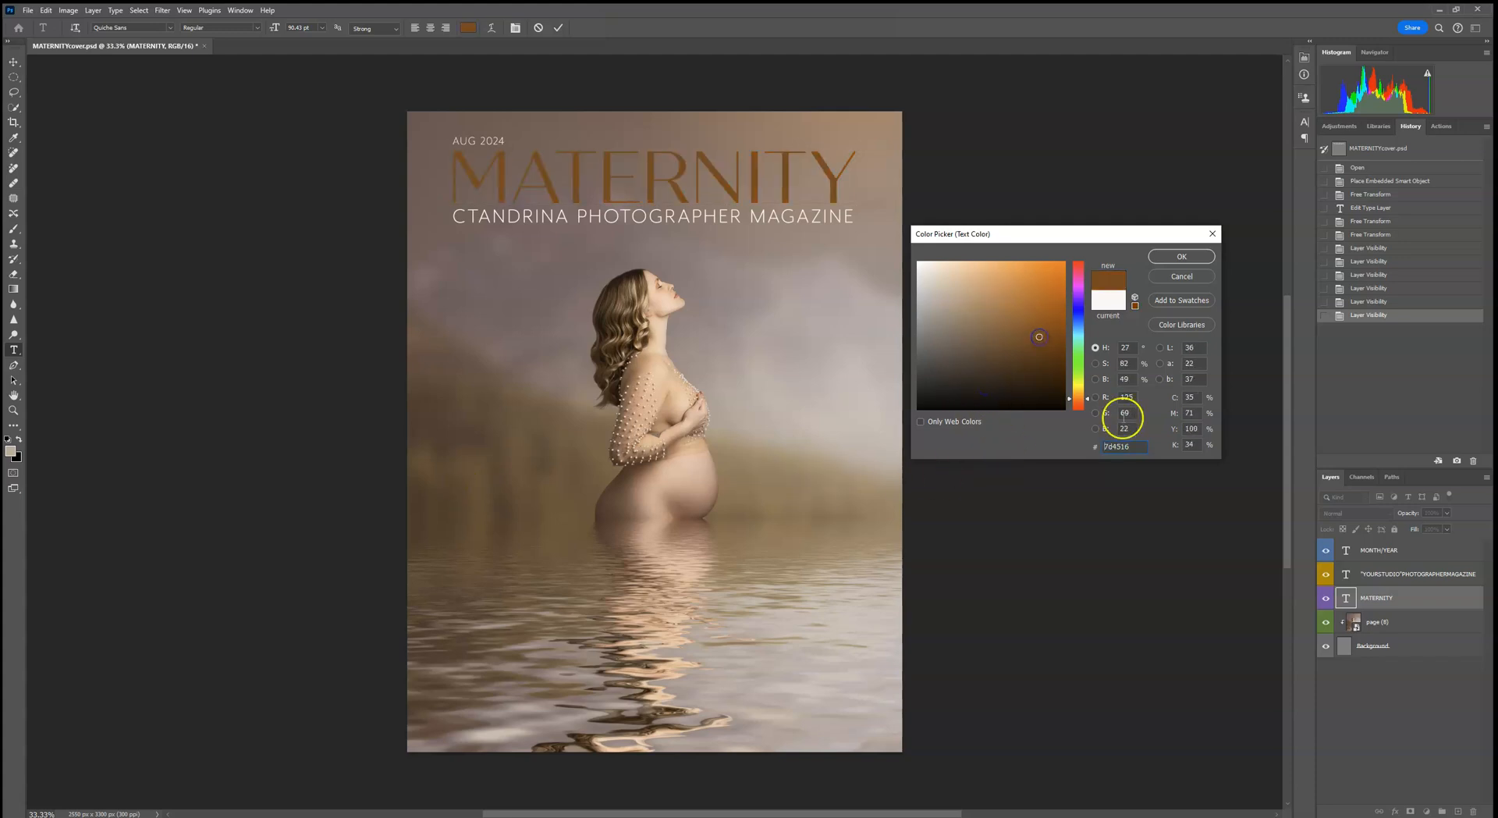
click(1167, 277)
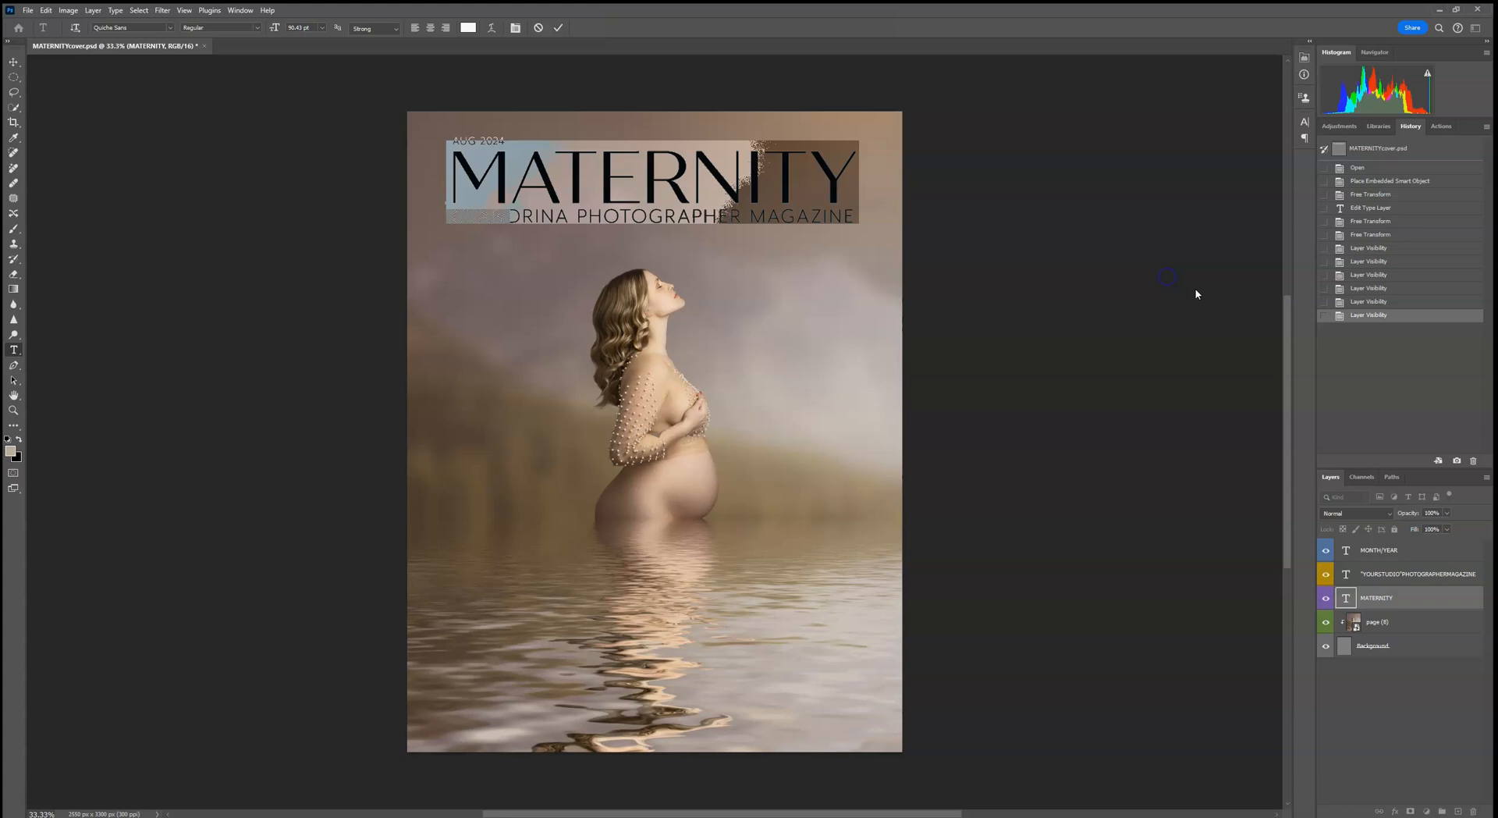
click(539, 29)
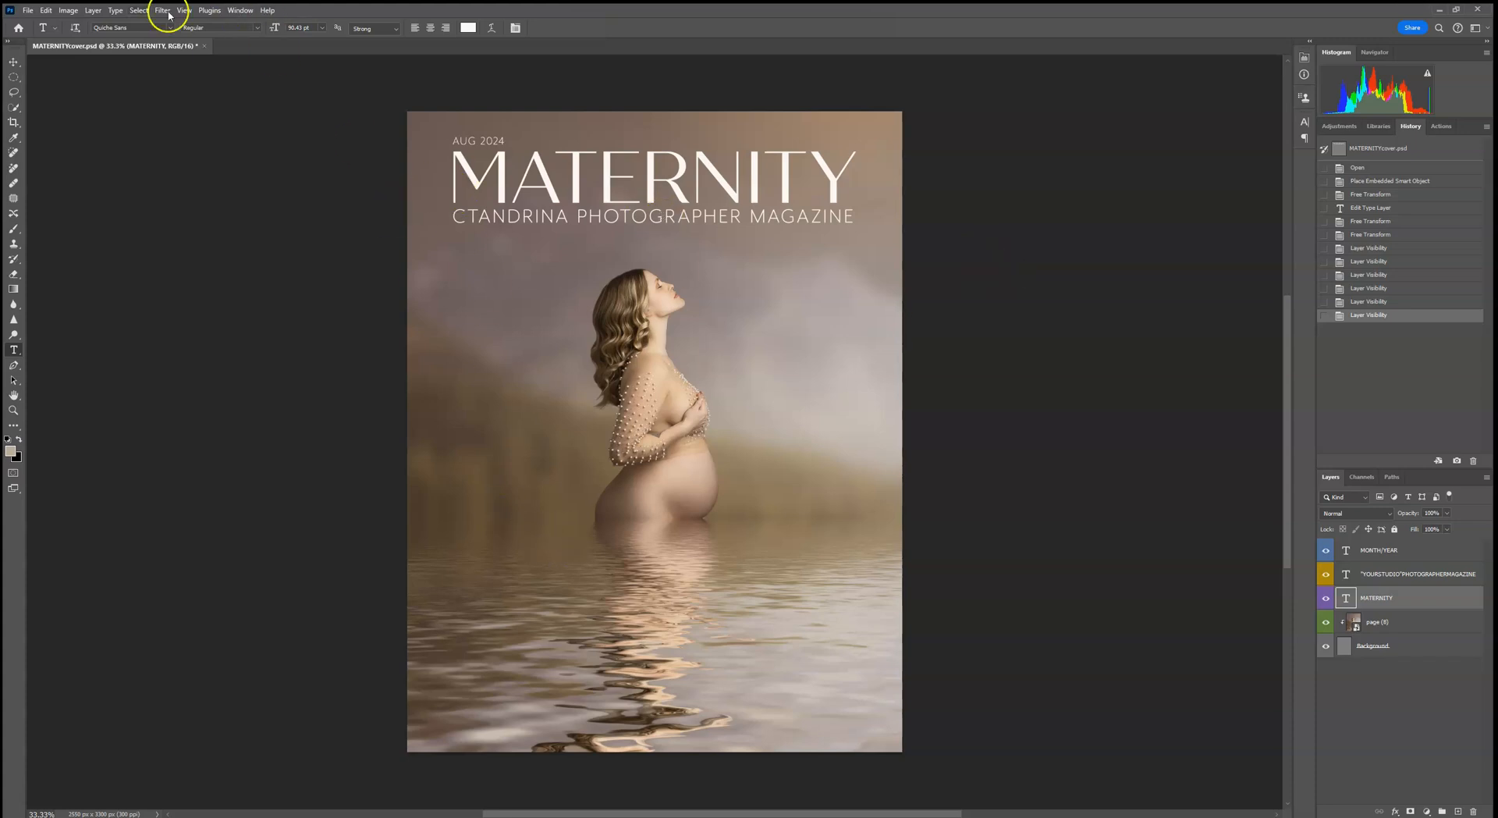
- Open the template OtherPages(min20).psd from the Magazine Masks folder
click(31, 12)
click(46, 34)
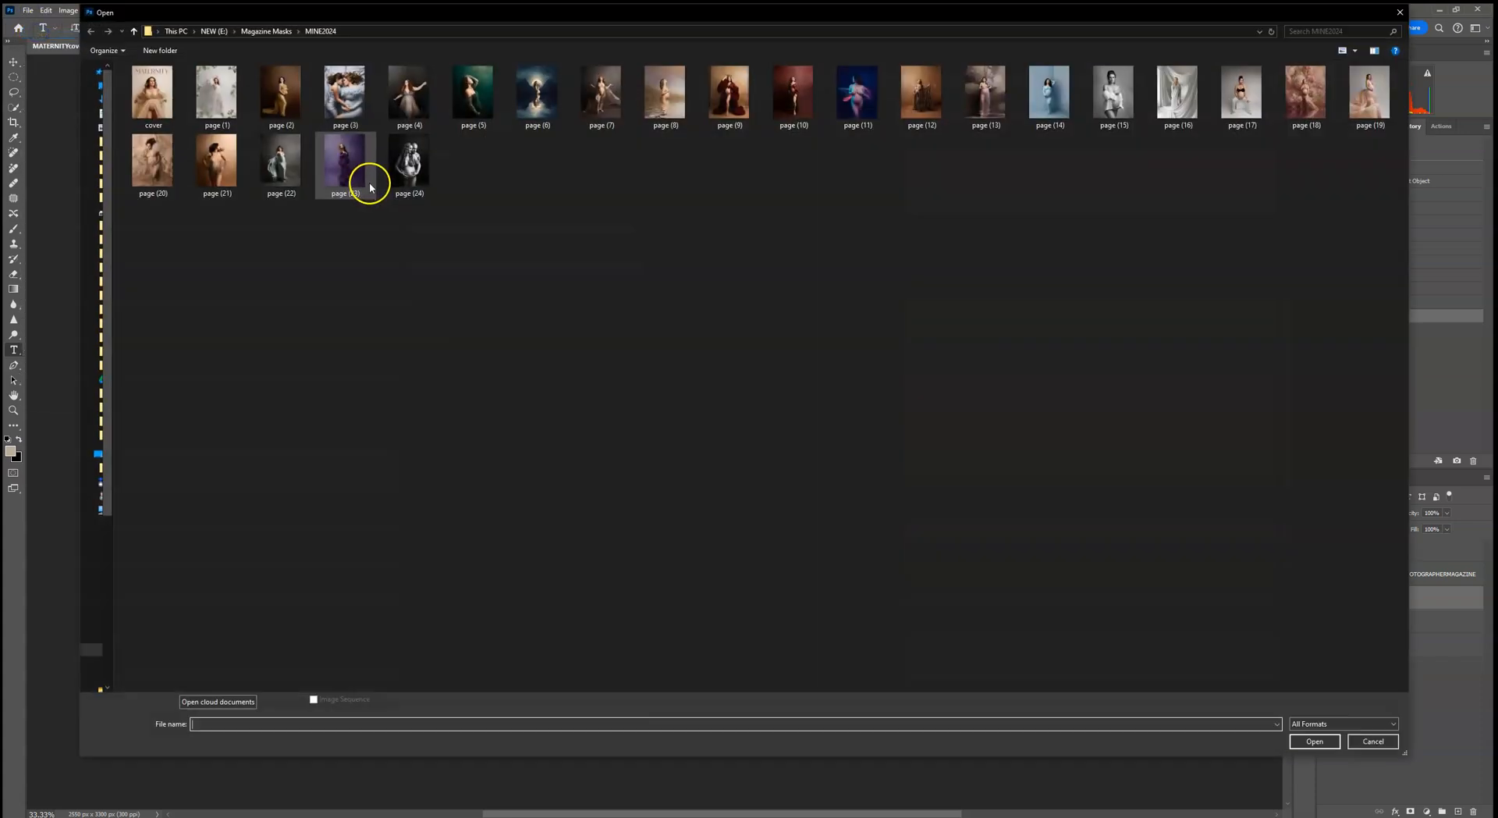
click(132, 32)
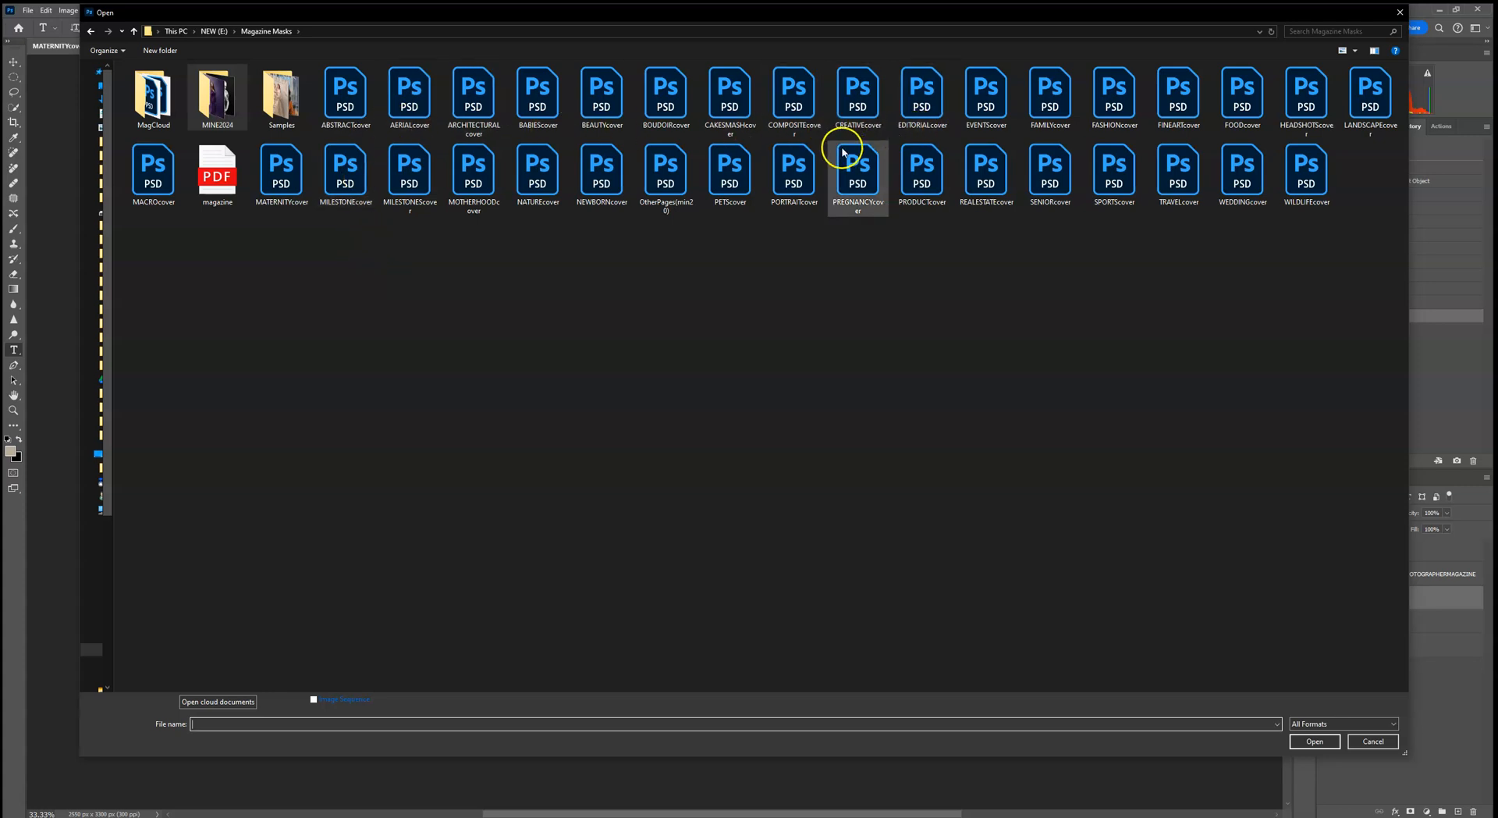
double_click(667, 177)
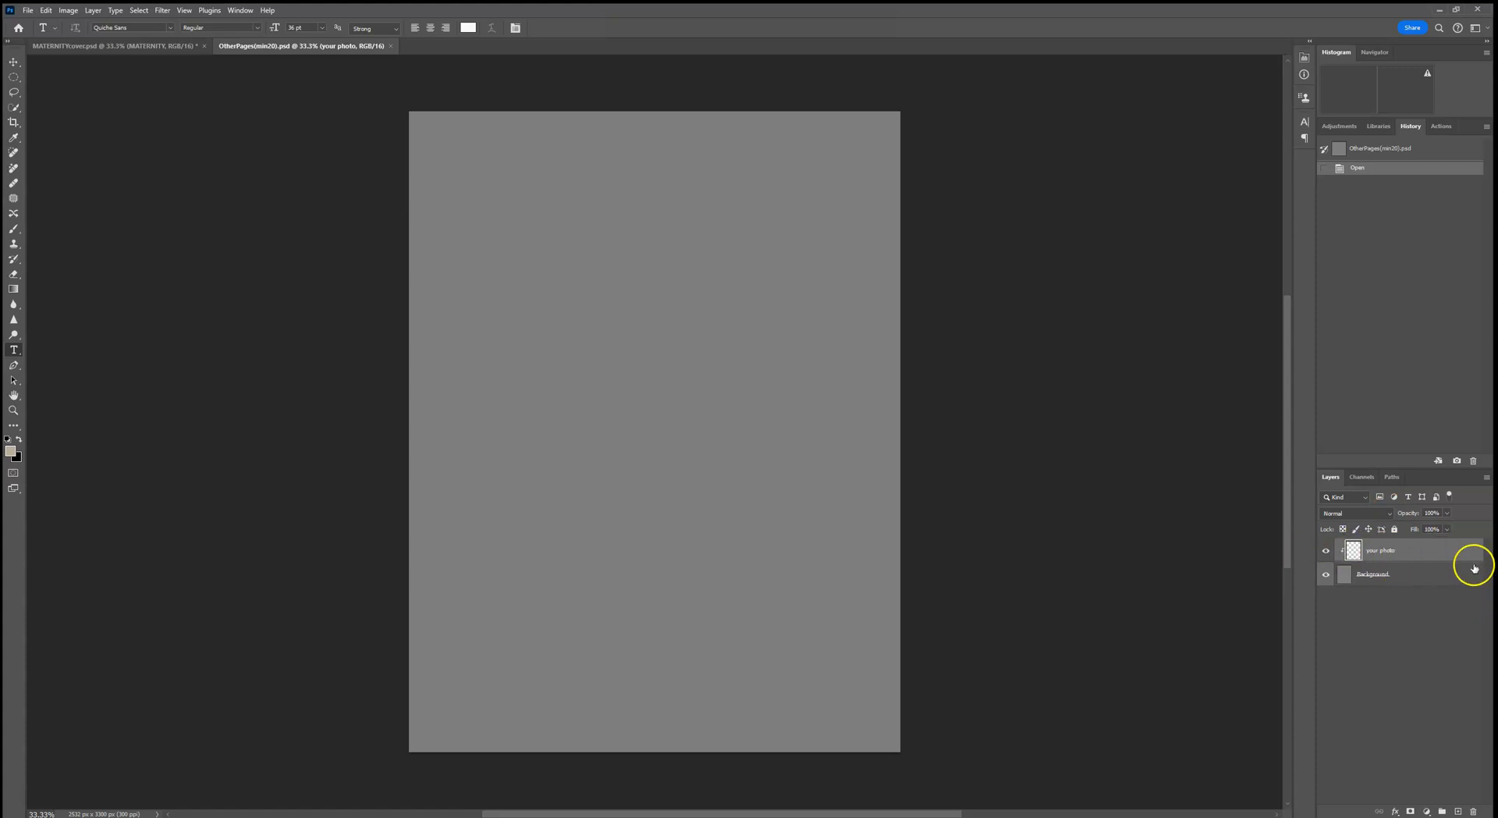
click(29, 10)
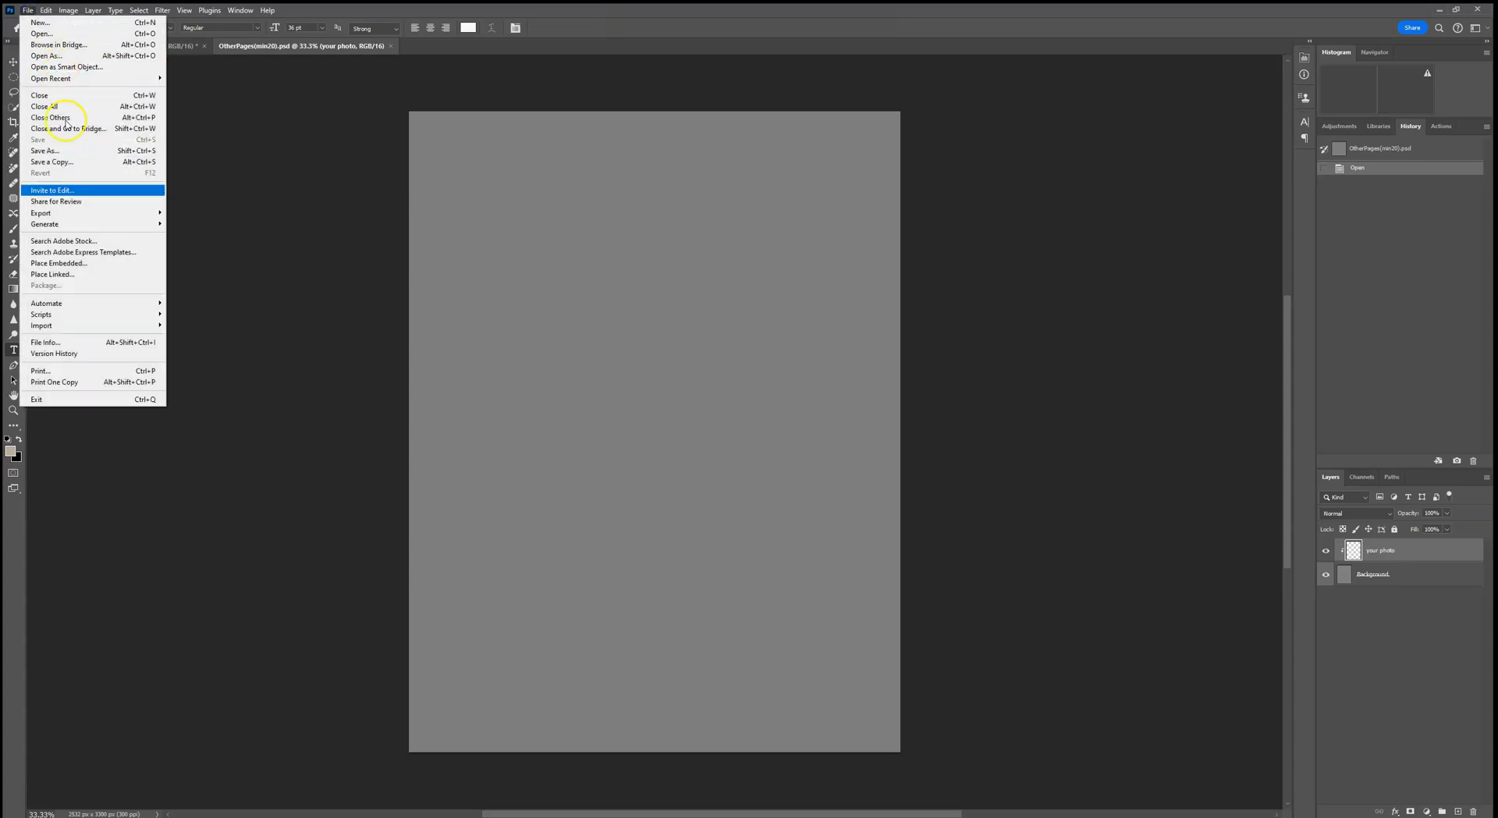
click(71, 263)
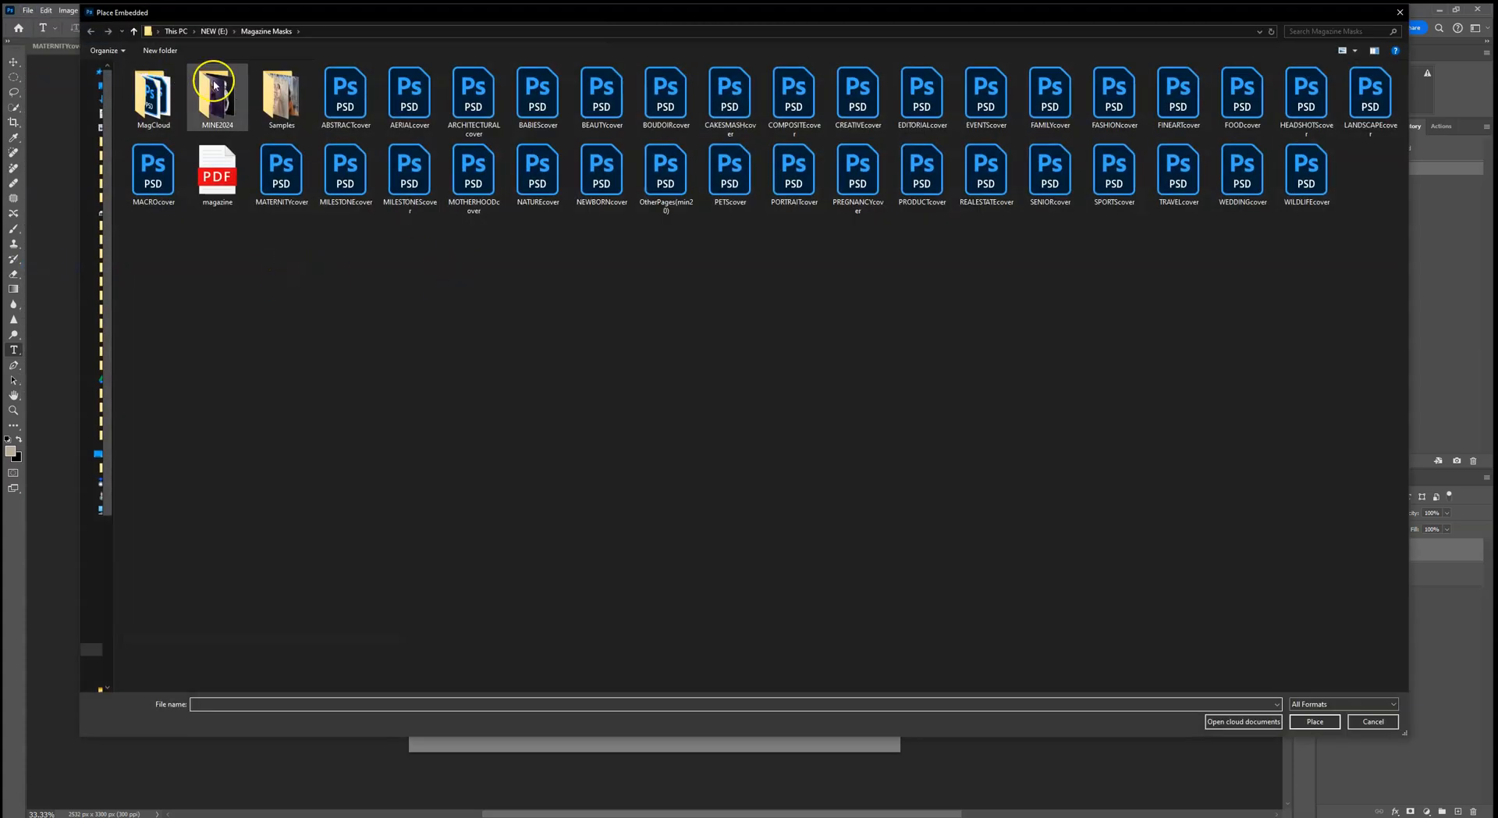
double_click(217, 93)
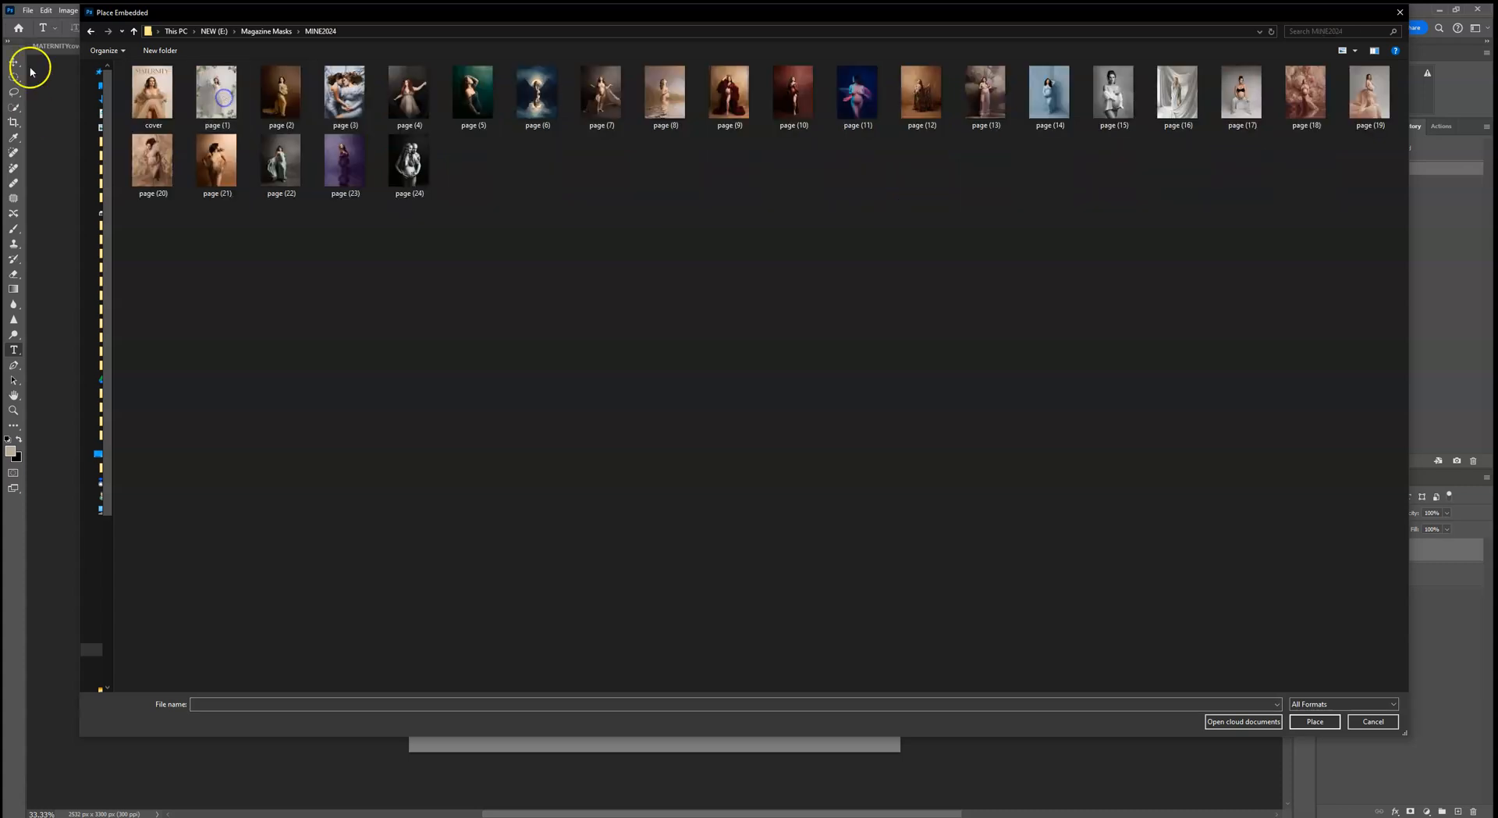
double_click(793, 92)
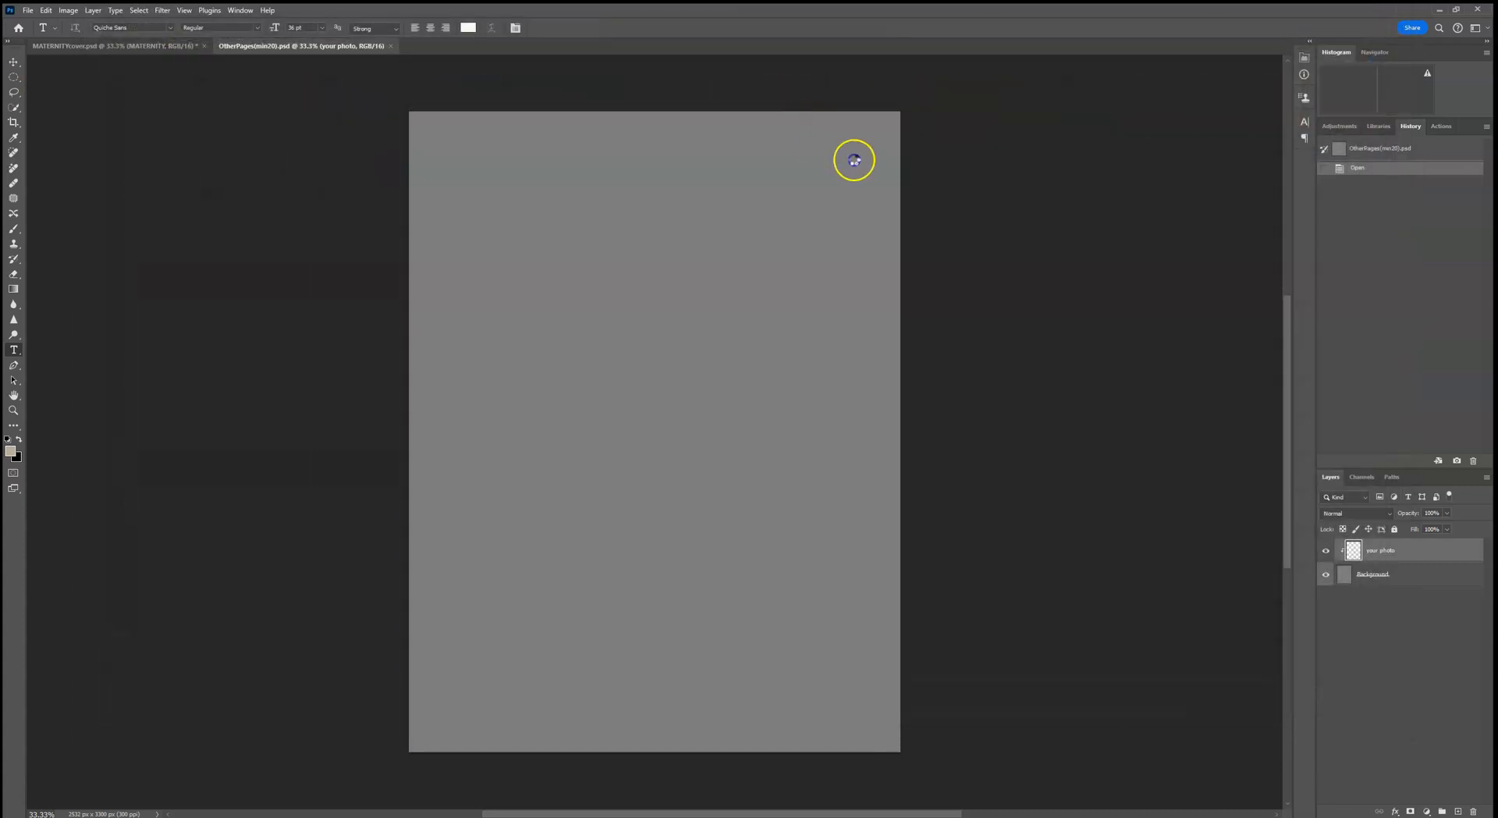
drag(655, 112, 656, 112)
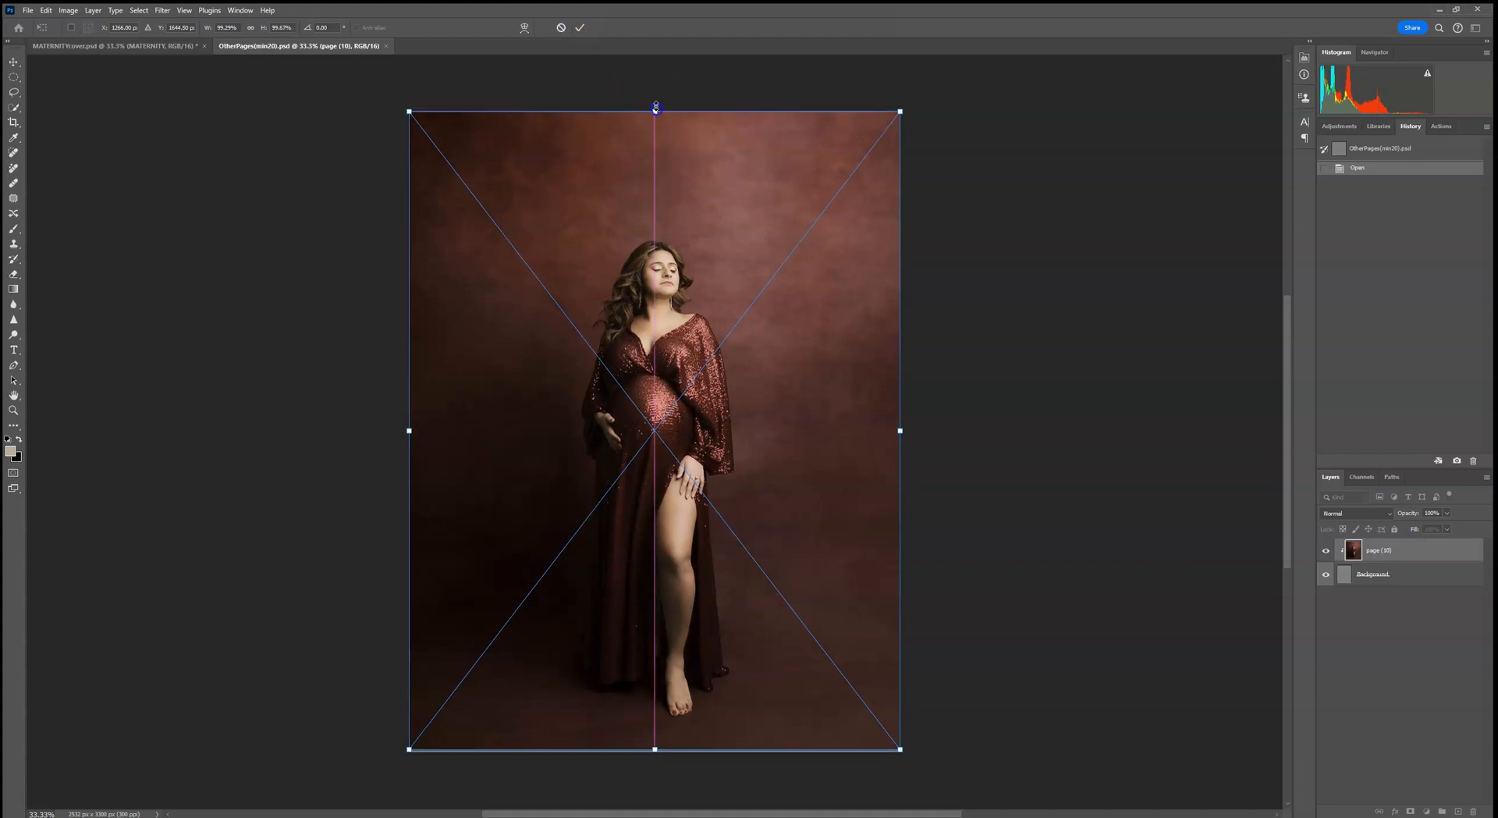
click(561, 28)
- Place page (10) from the MINE2024 folder as an embedded image and stretch it vertically past the page's upper and lower edges
click(28, 10)
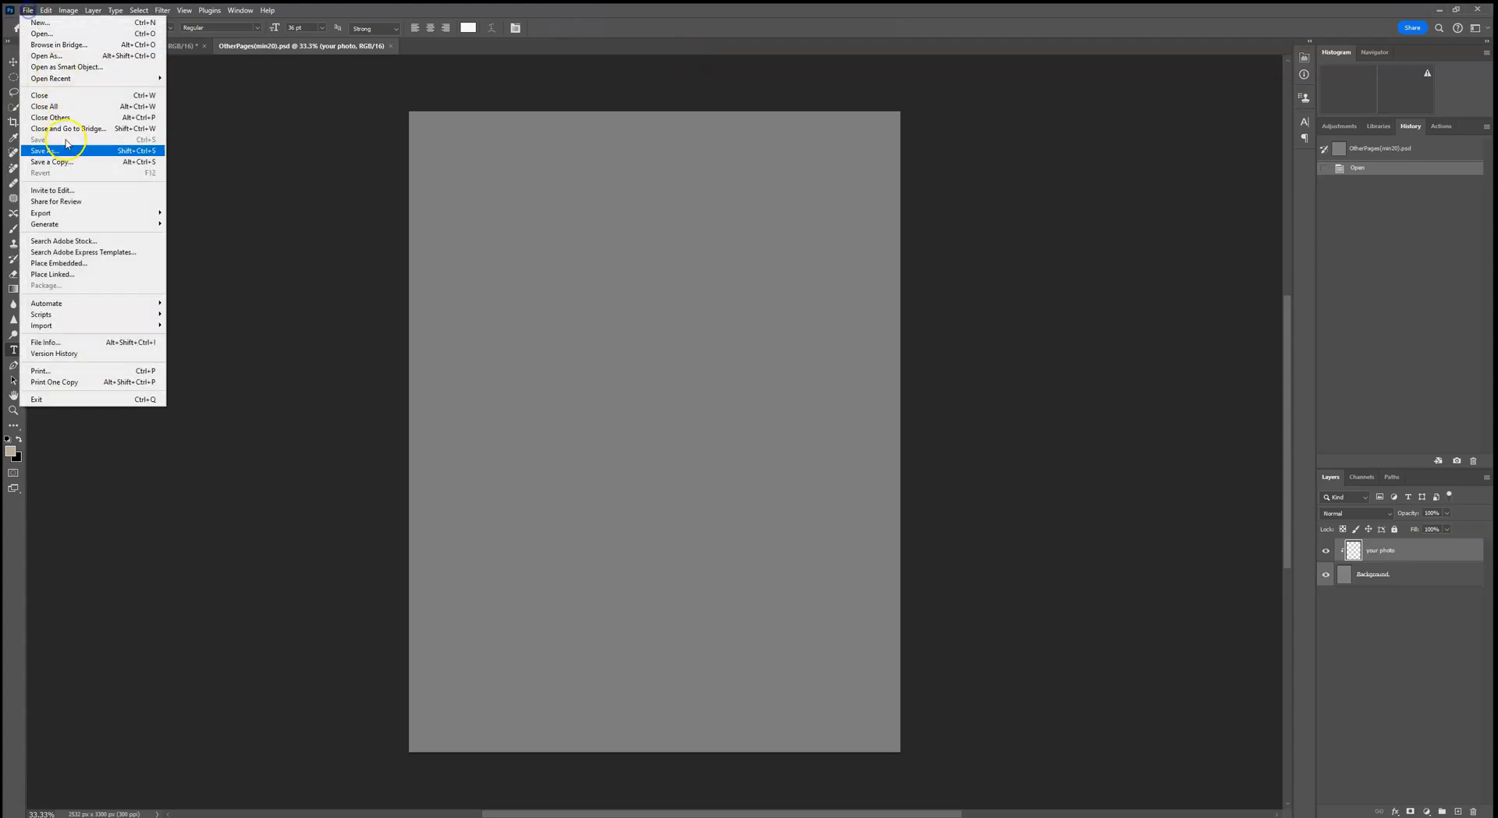
click(79, 263)
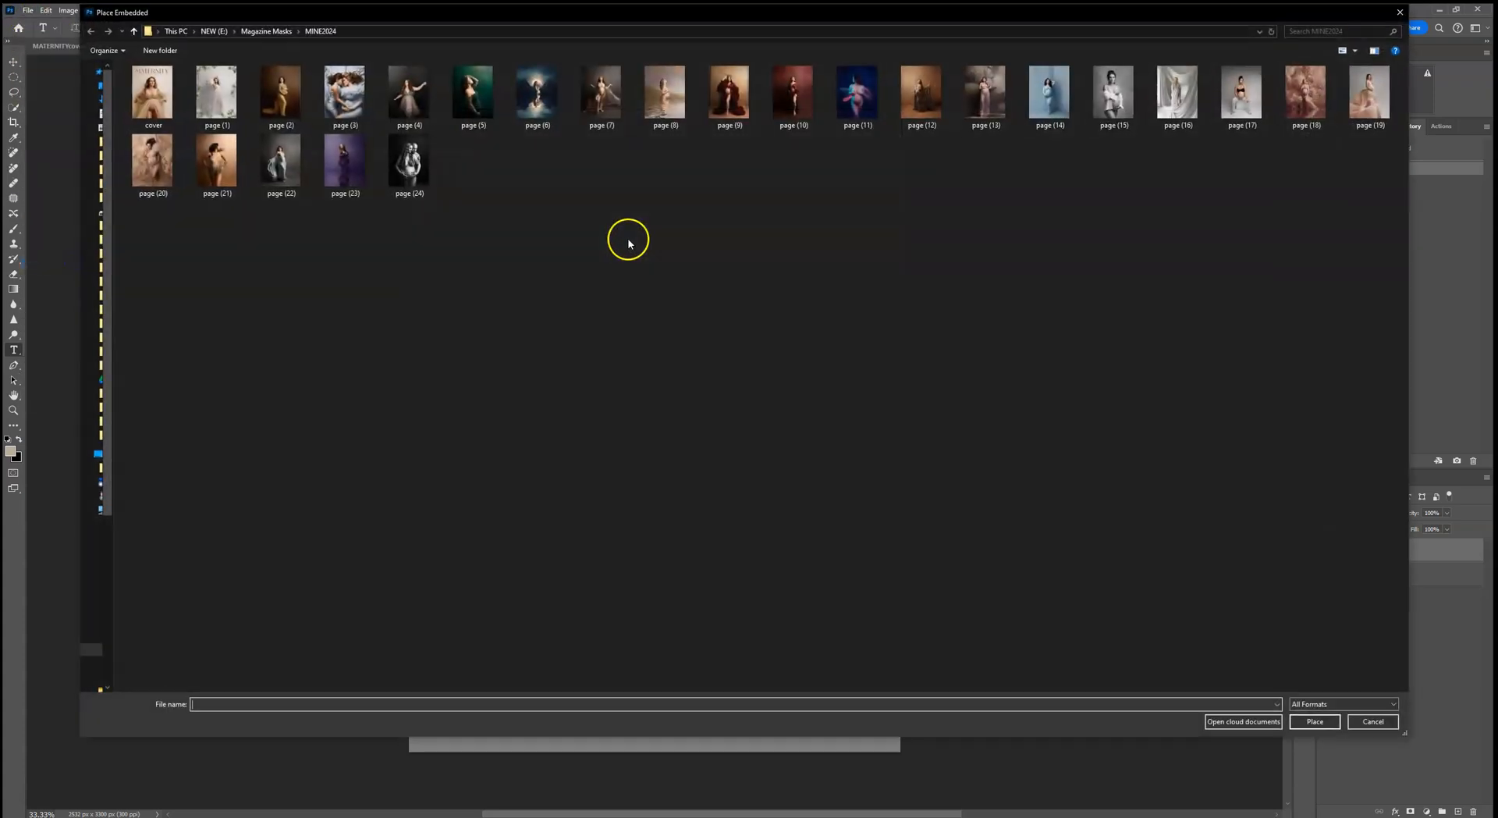
double_click(800, 94)
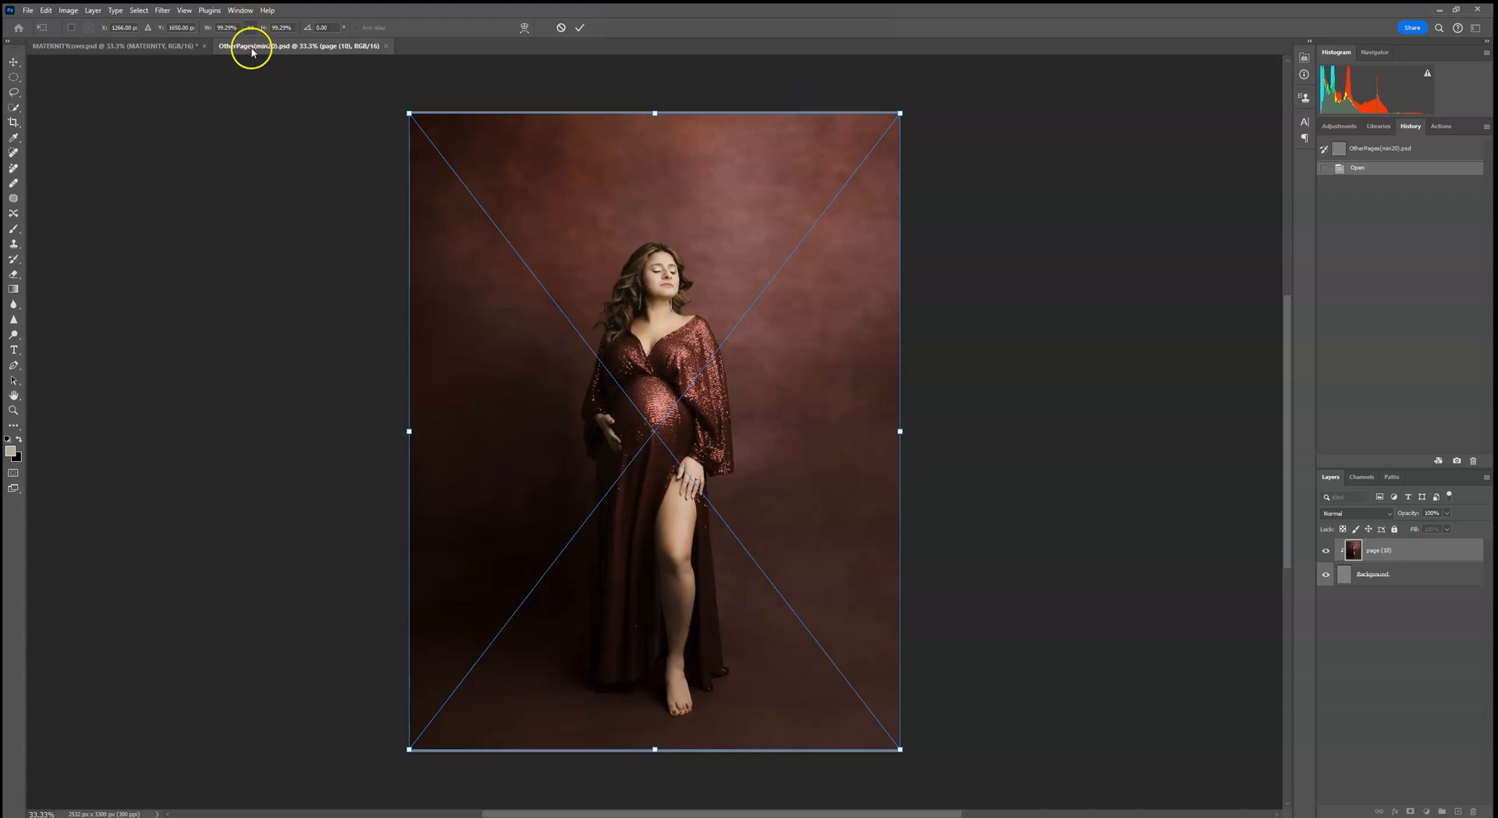
drag(657, 106, 655, 92)
drag(654, 749, 655, 758)
click(578, 26)
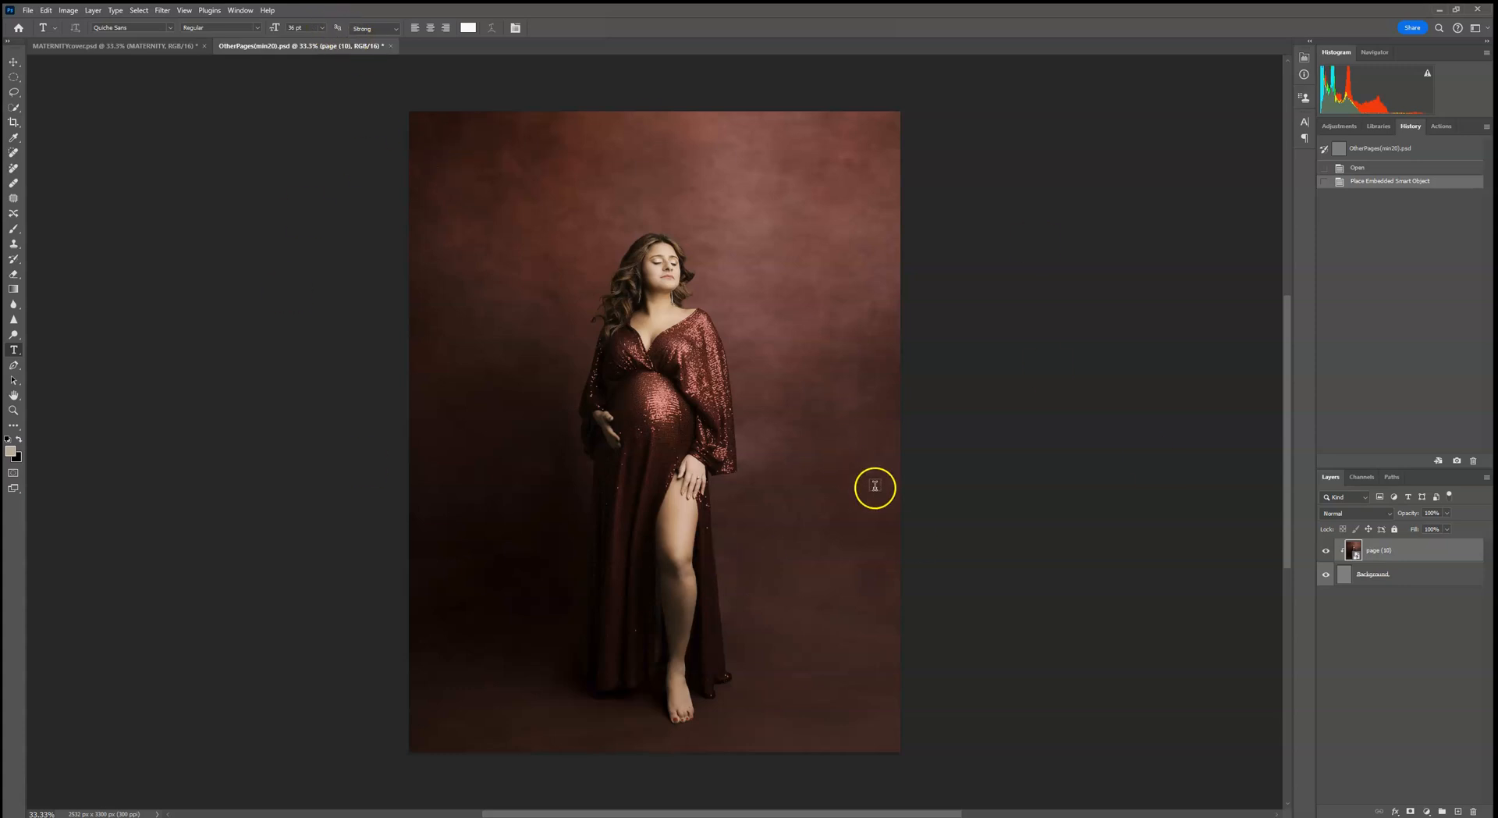
right_click(1417, 557)
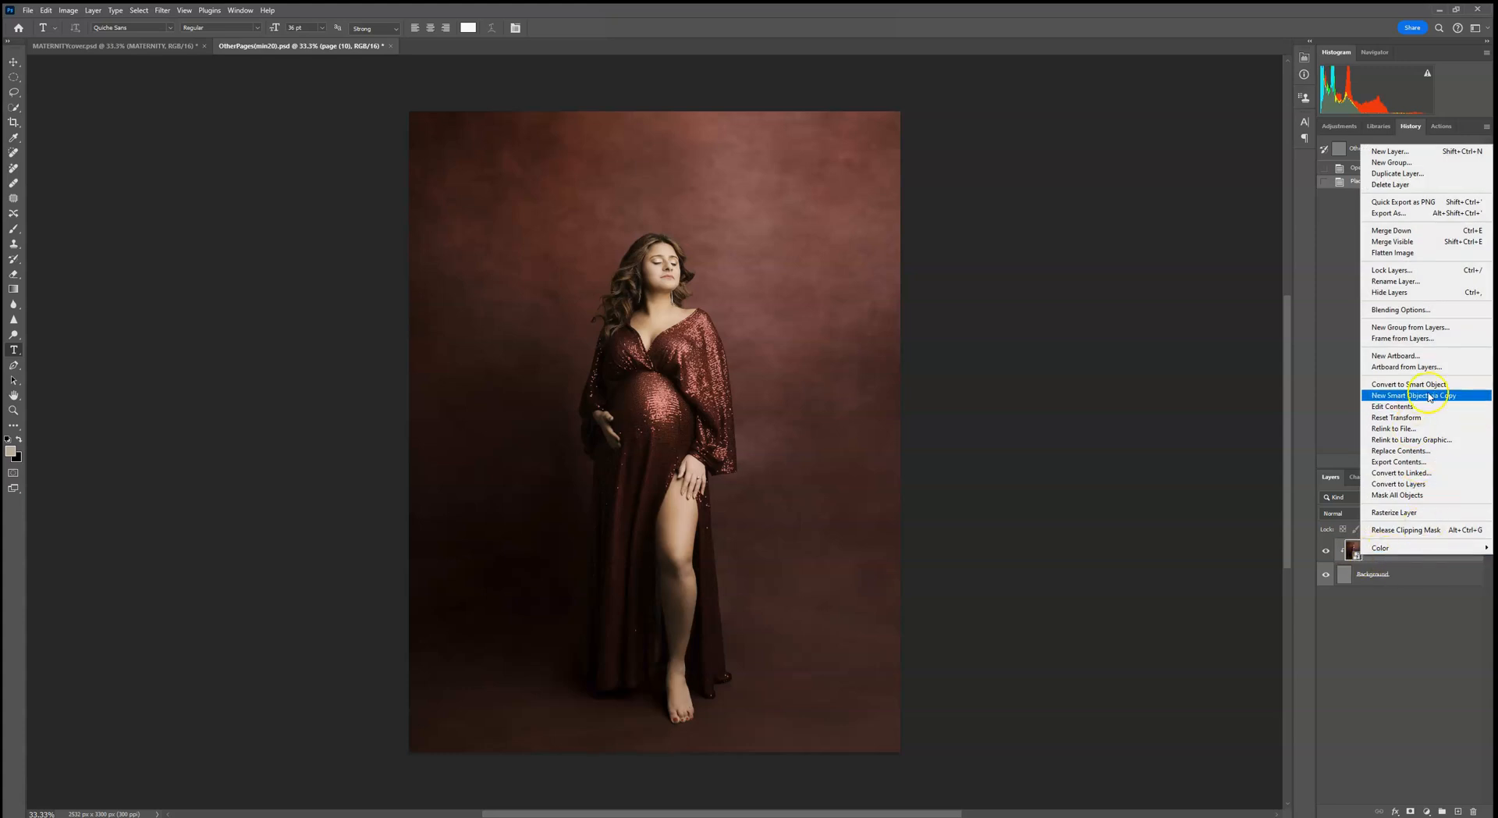
click(1400, 450)
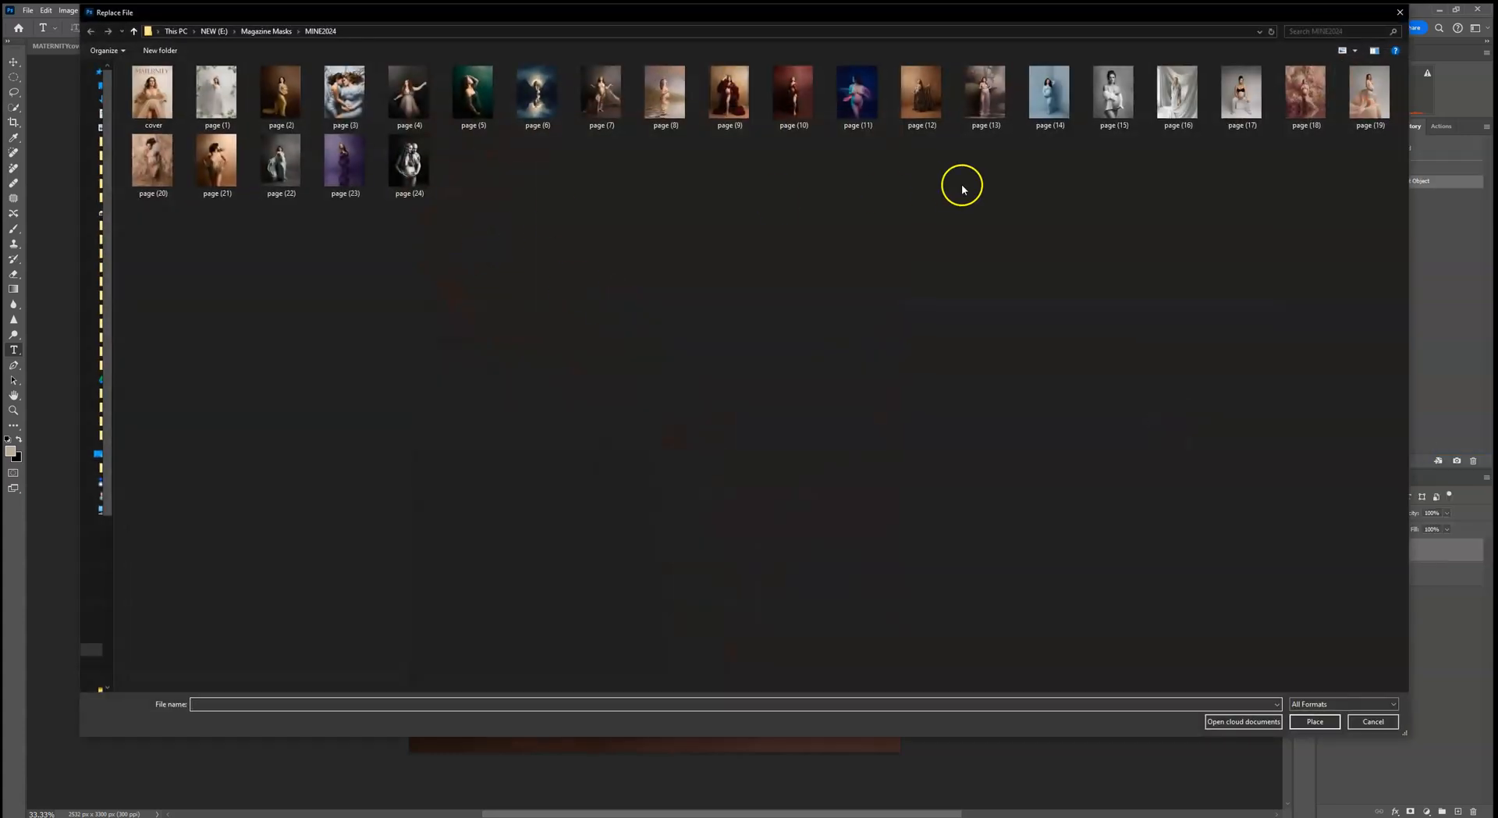
click(1380, 721)
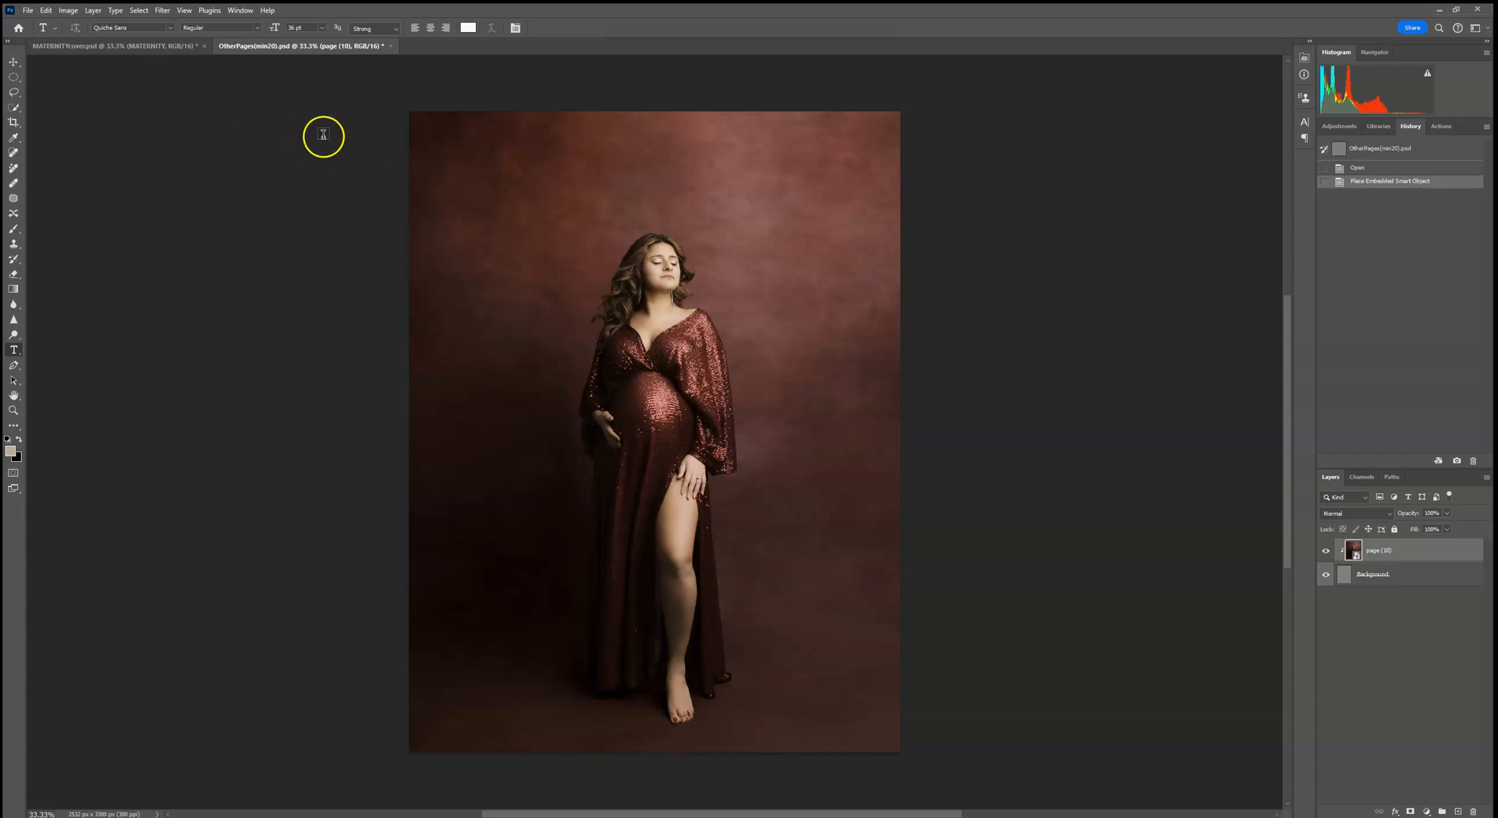
- Close OtherPages(min20).psd, saving its changes, and open MagCloudTemplate_8.25x10.75_Left.psd from the MagCloud folder in Magazine Masks
click(391, 46)
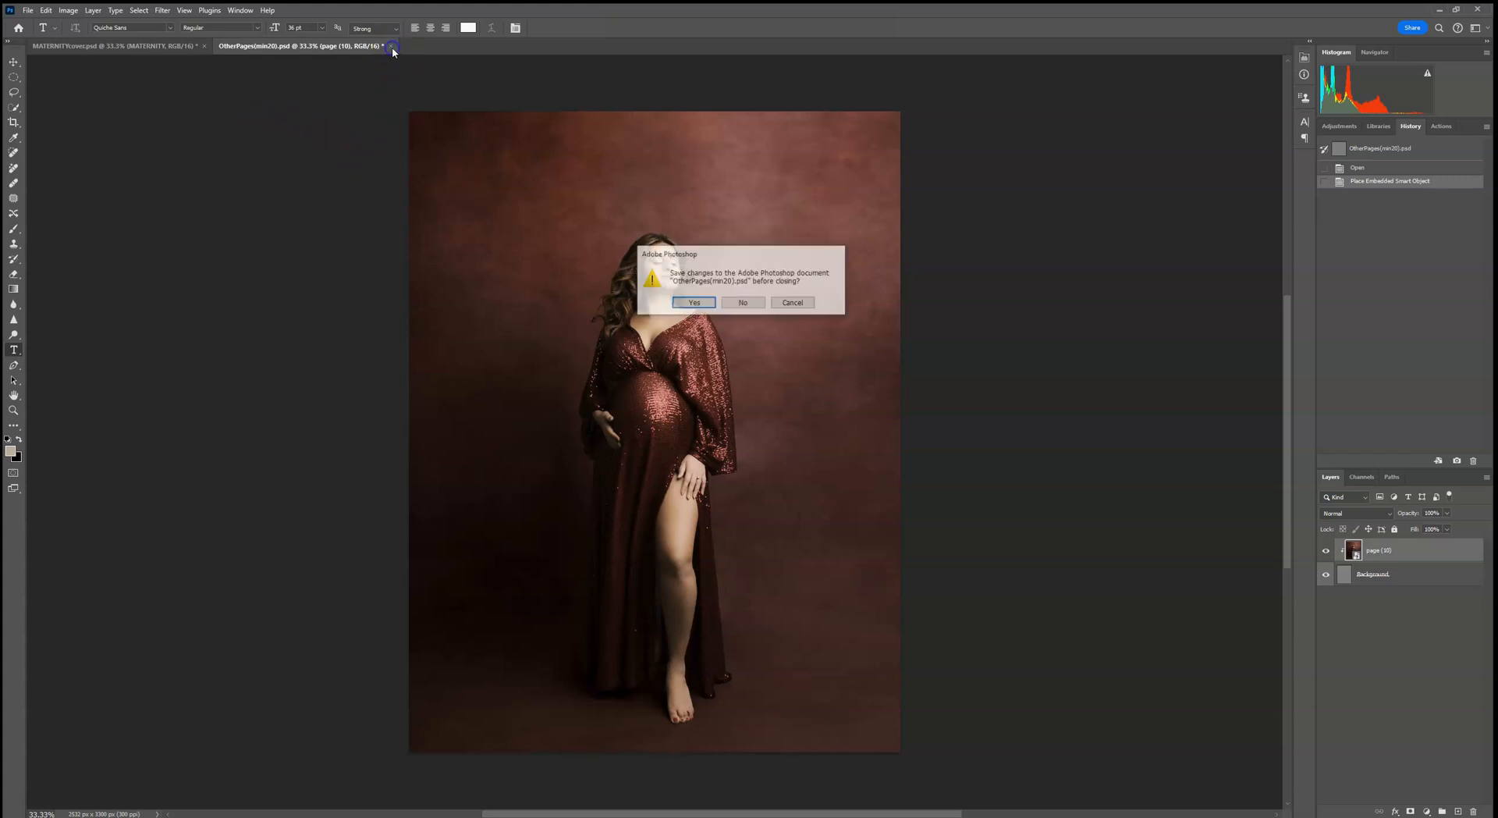
click(693, 303)
click(27, 10)
click(39, 33)
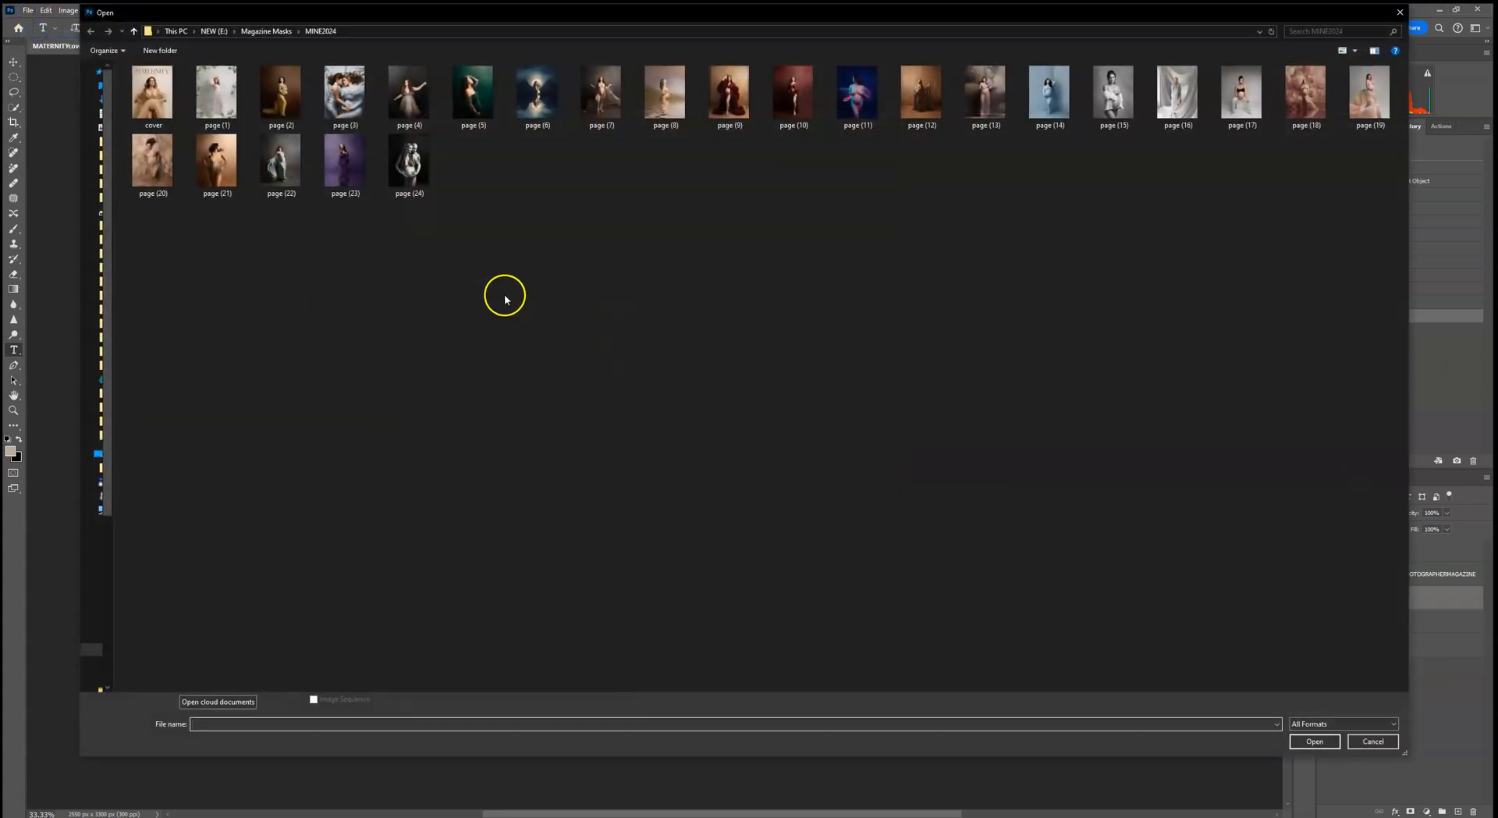
click(134, 32)
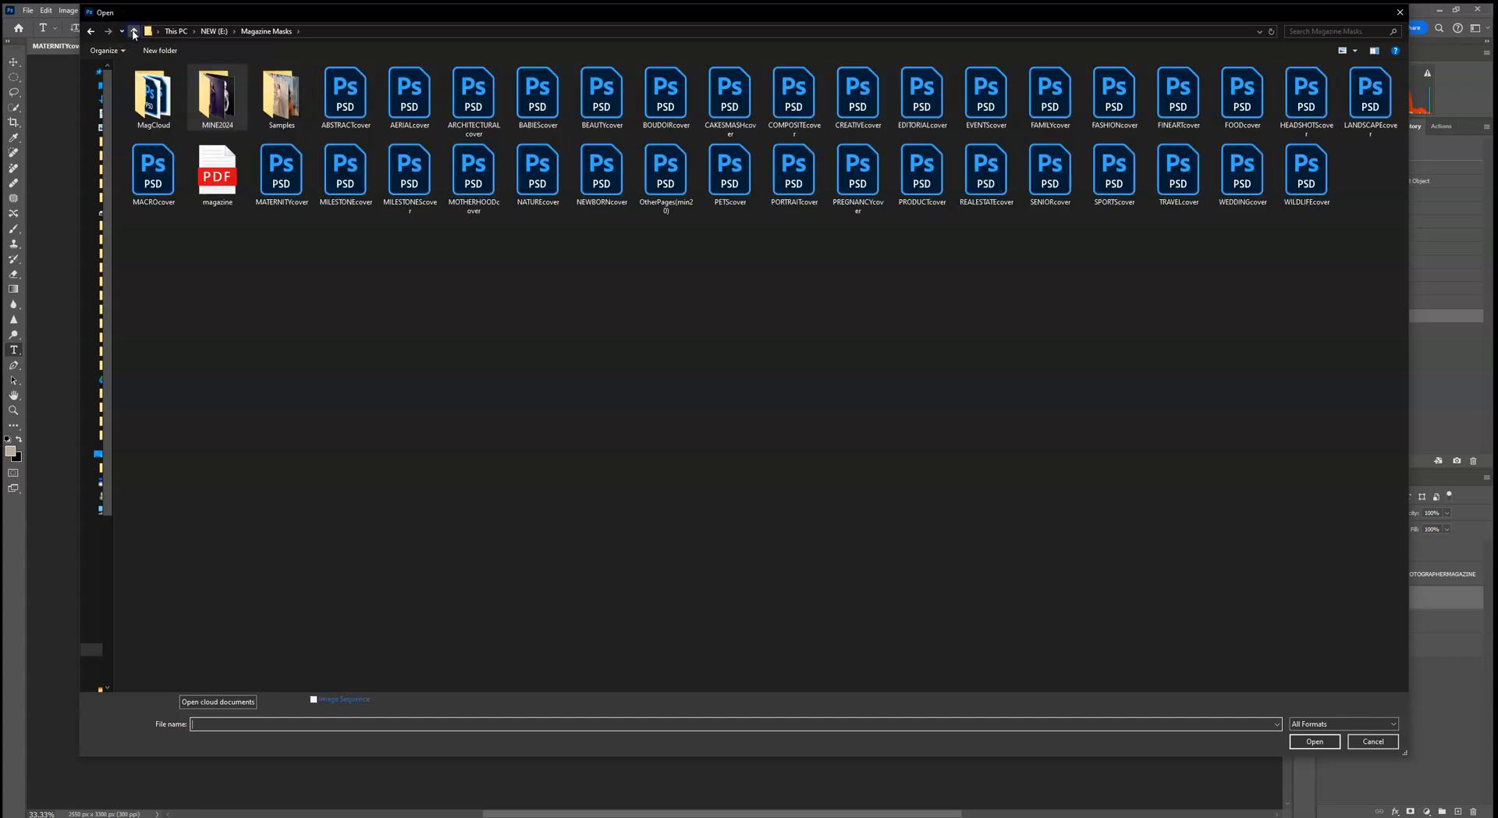
double_click(153, 95)
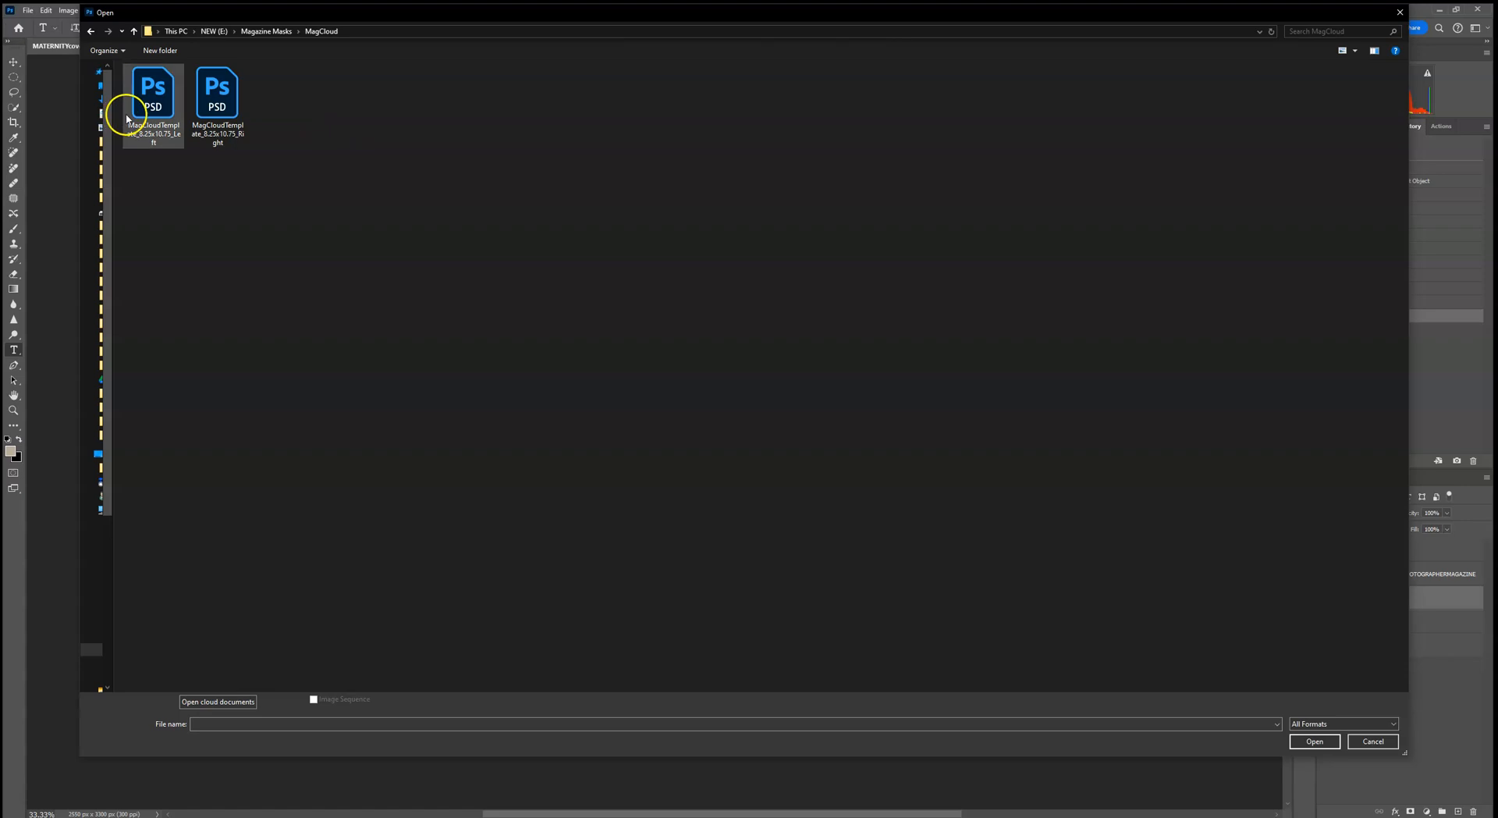
double_click(151, 99)
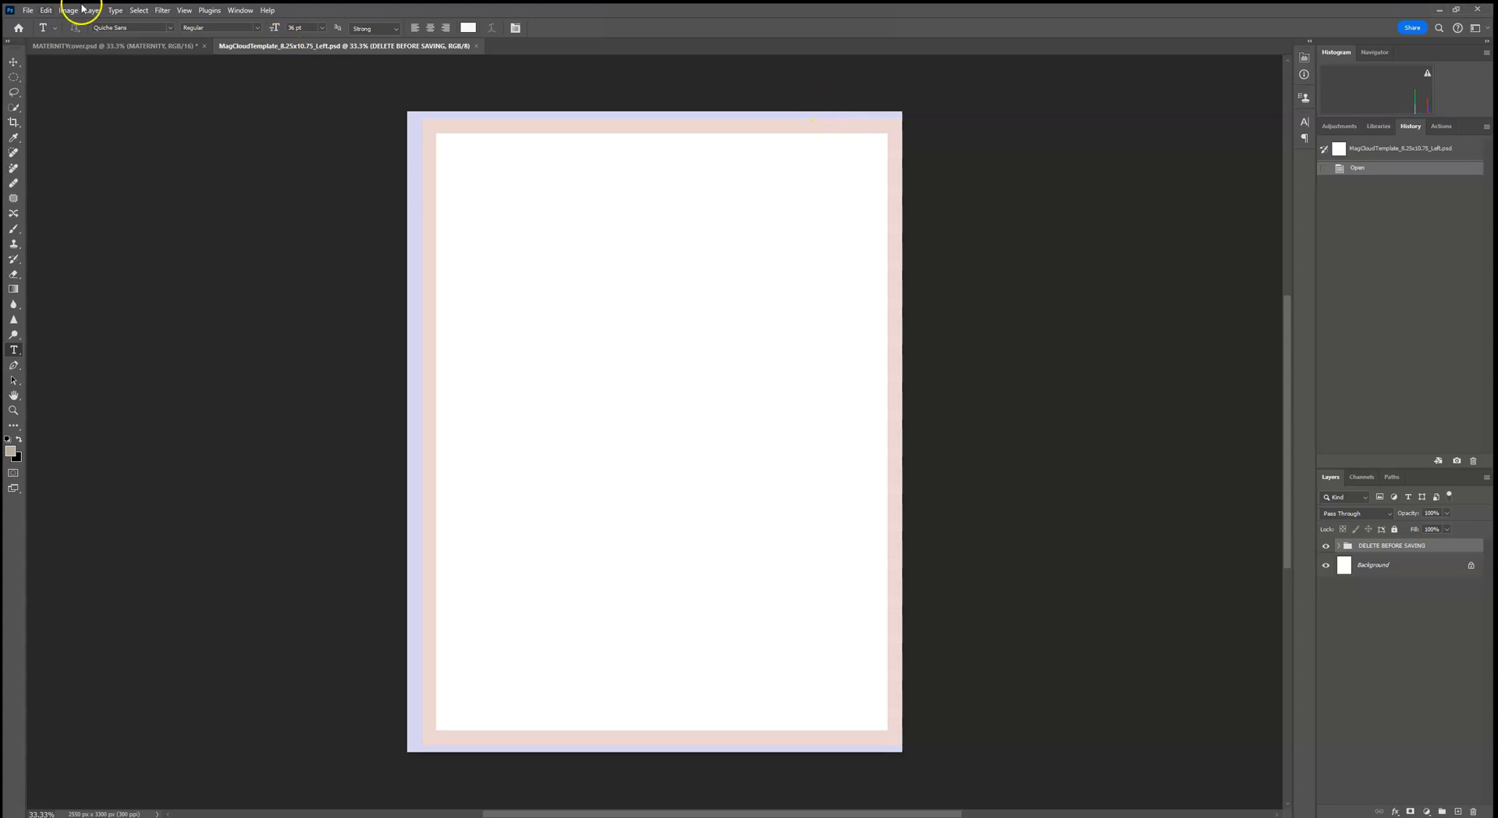
- Select the template's Background layer and open cover.jpg from the MINE2024 folder
click(1408, 567)
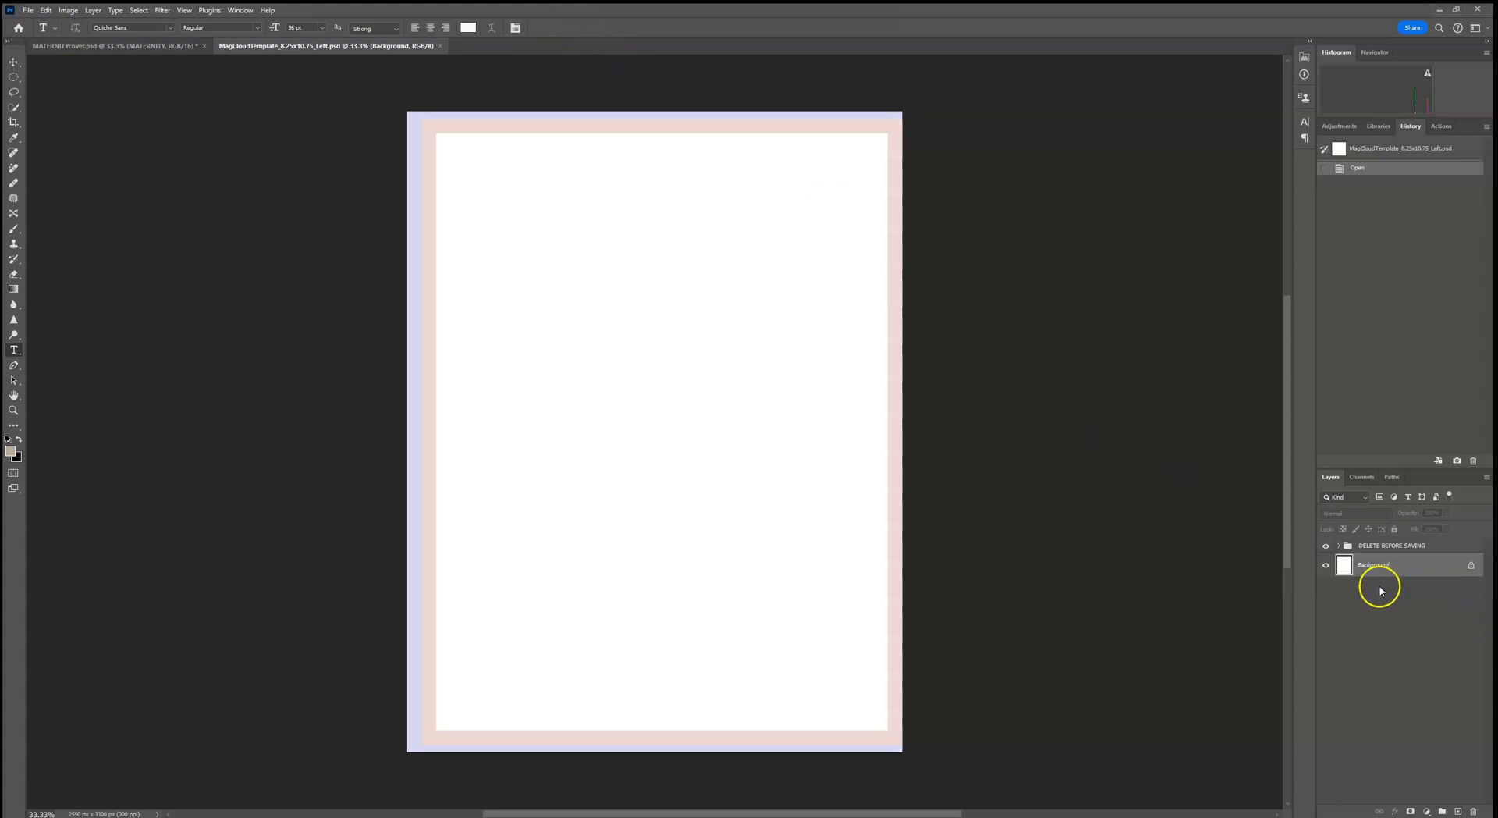
click(27, 10)
click(117, 43)
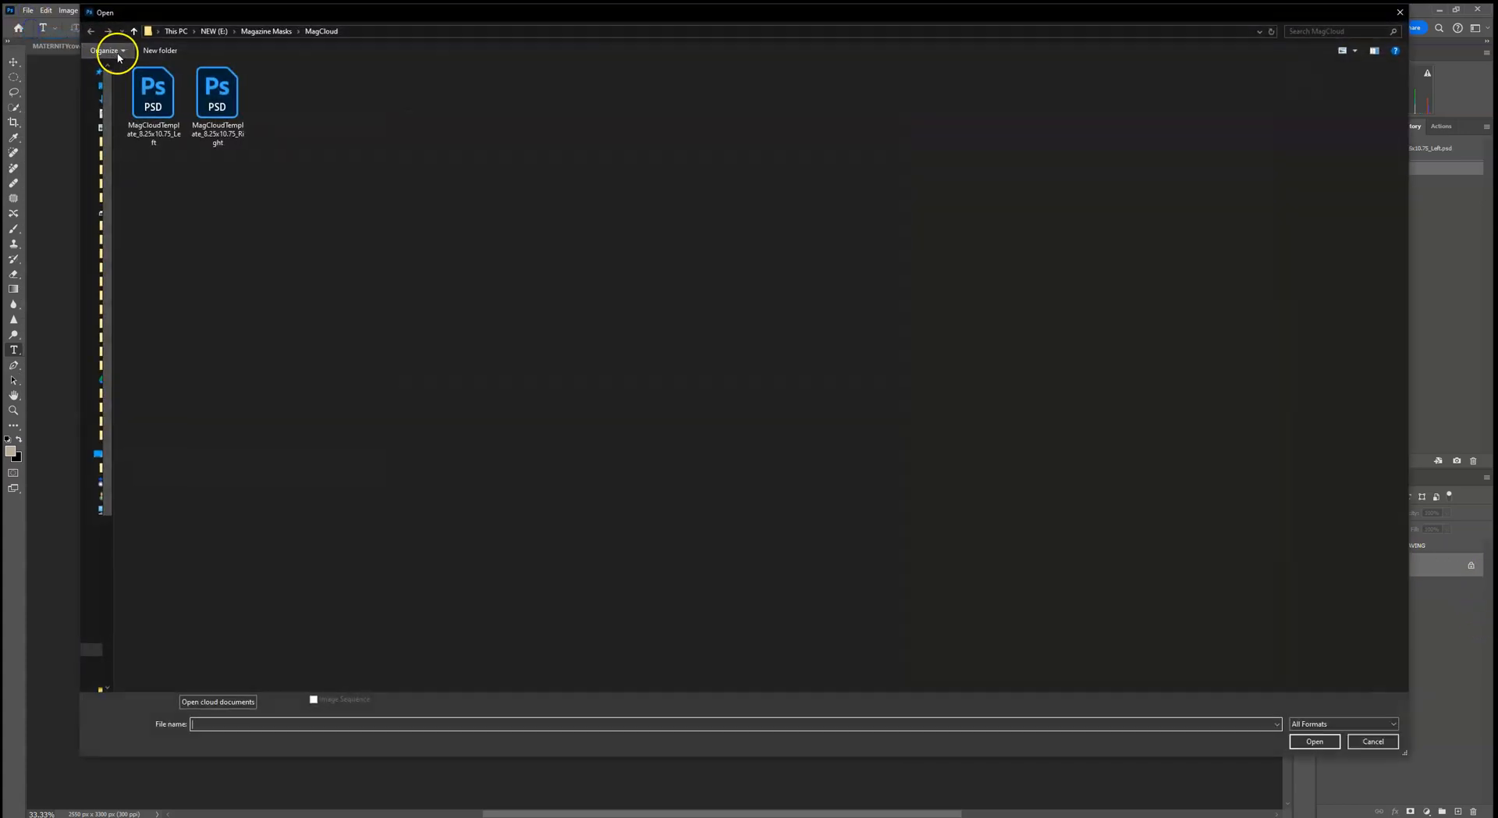
click(133, 31)
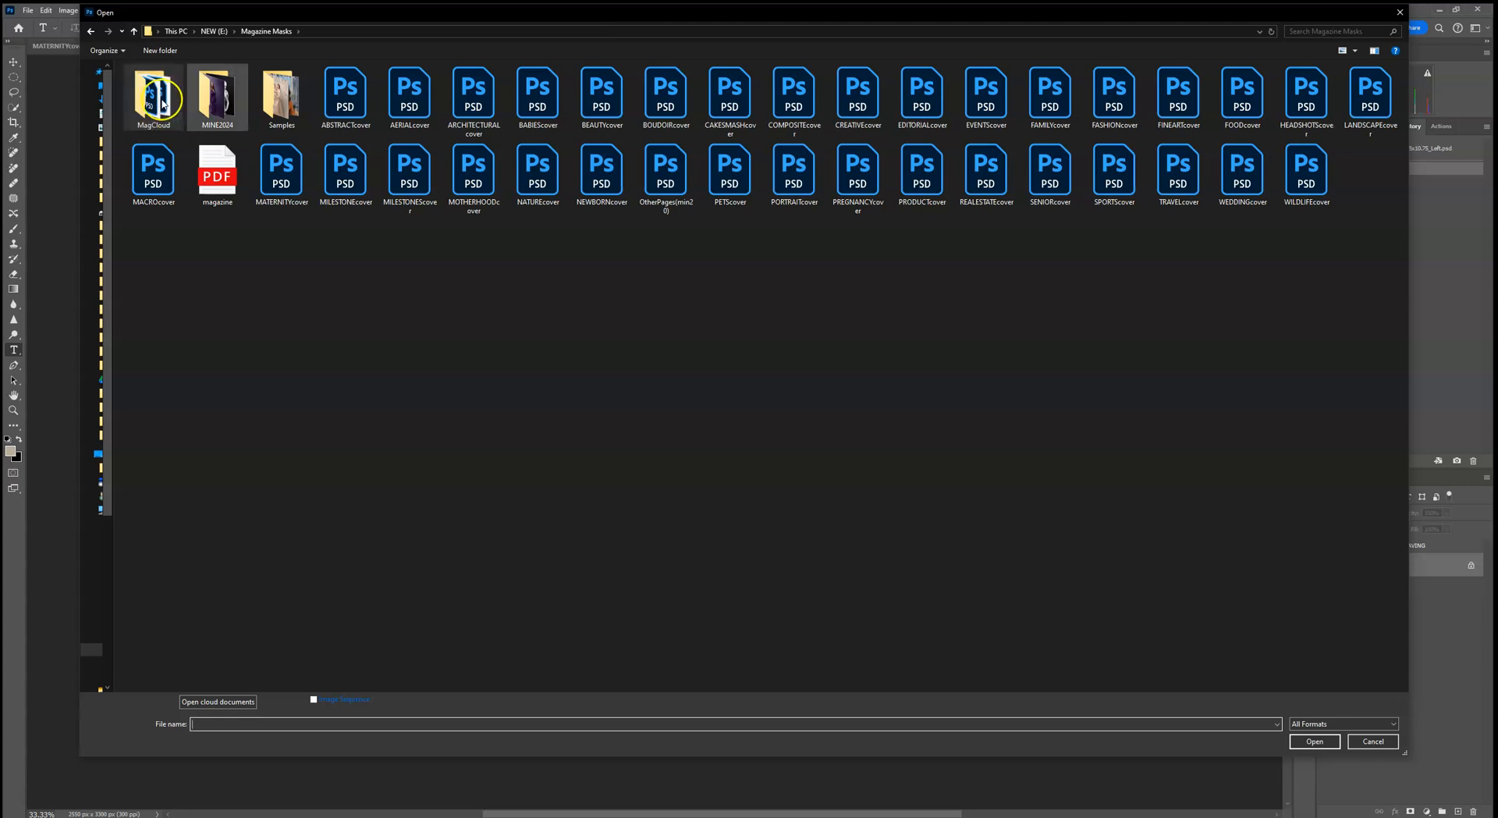
double_click(162, 104)
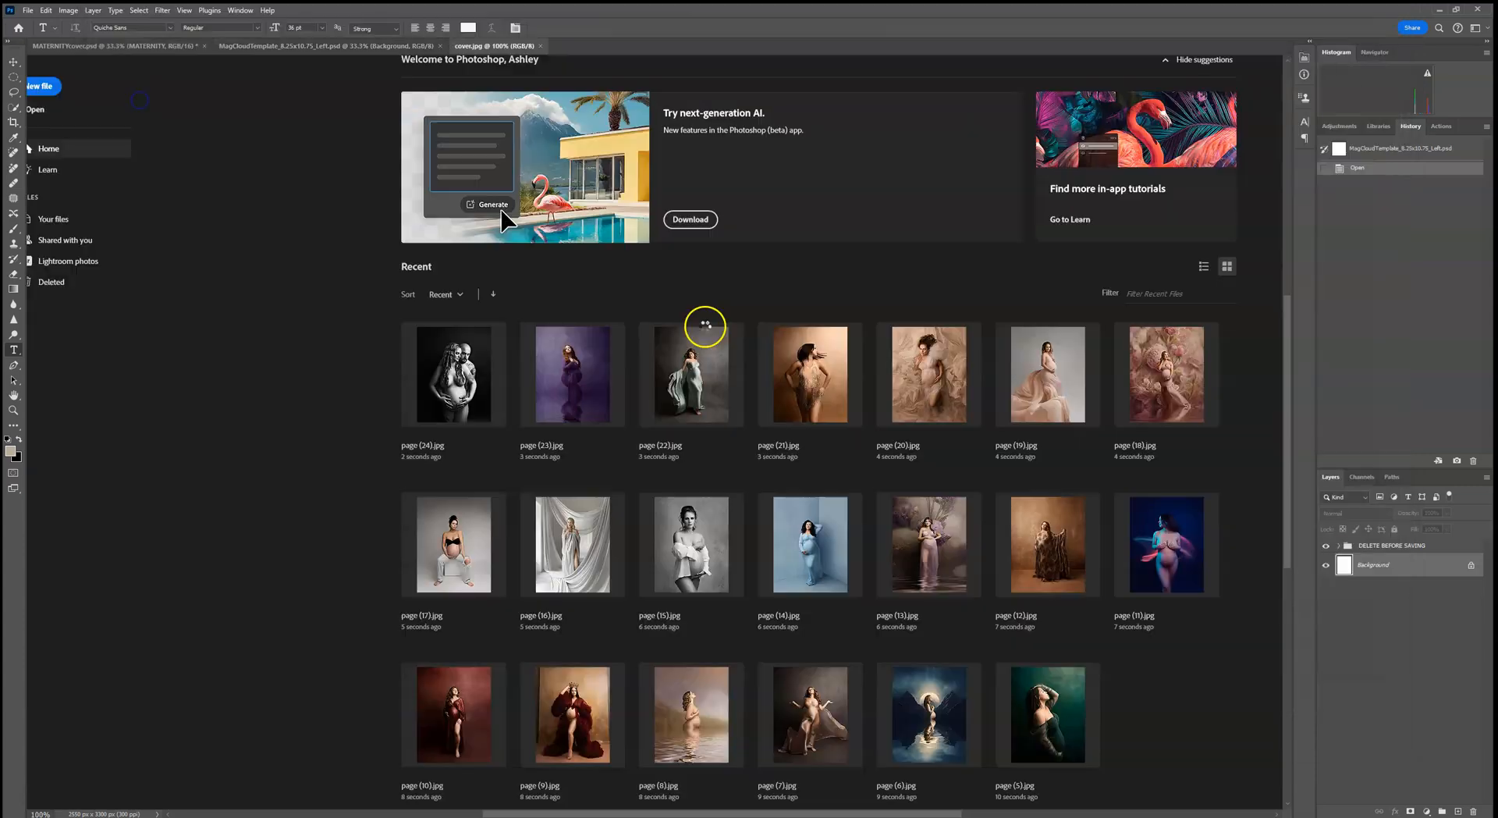
- Copy the entire cover.jpg image and paste it into the MagCloud left-page template between the Background layer and the guide group
click(139, 12)
click(149, 21)
click(46, 11)
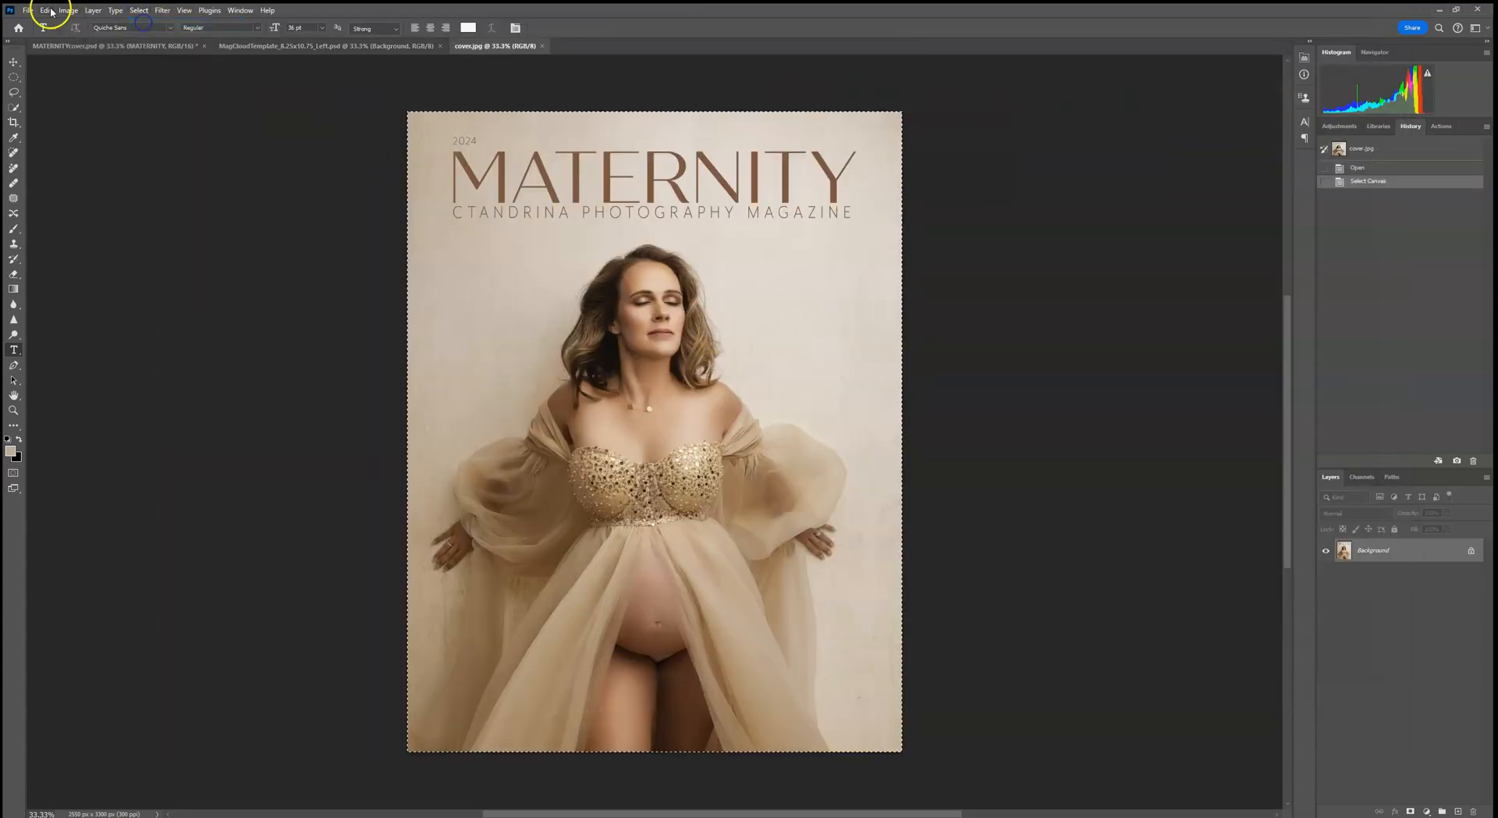
click(65, 92)
click(367, 48)
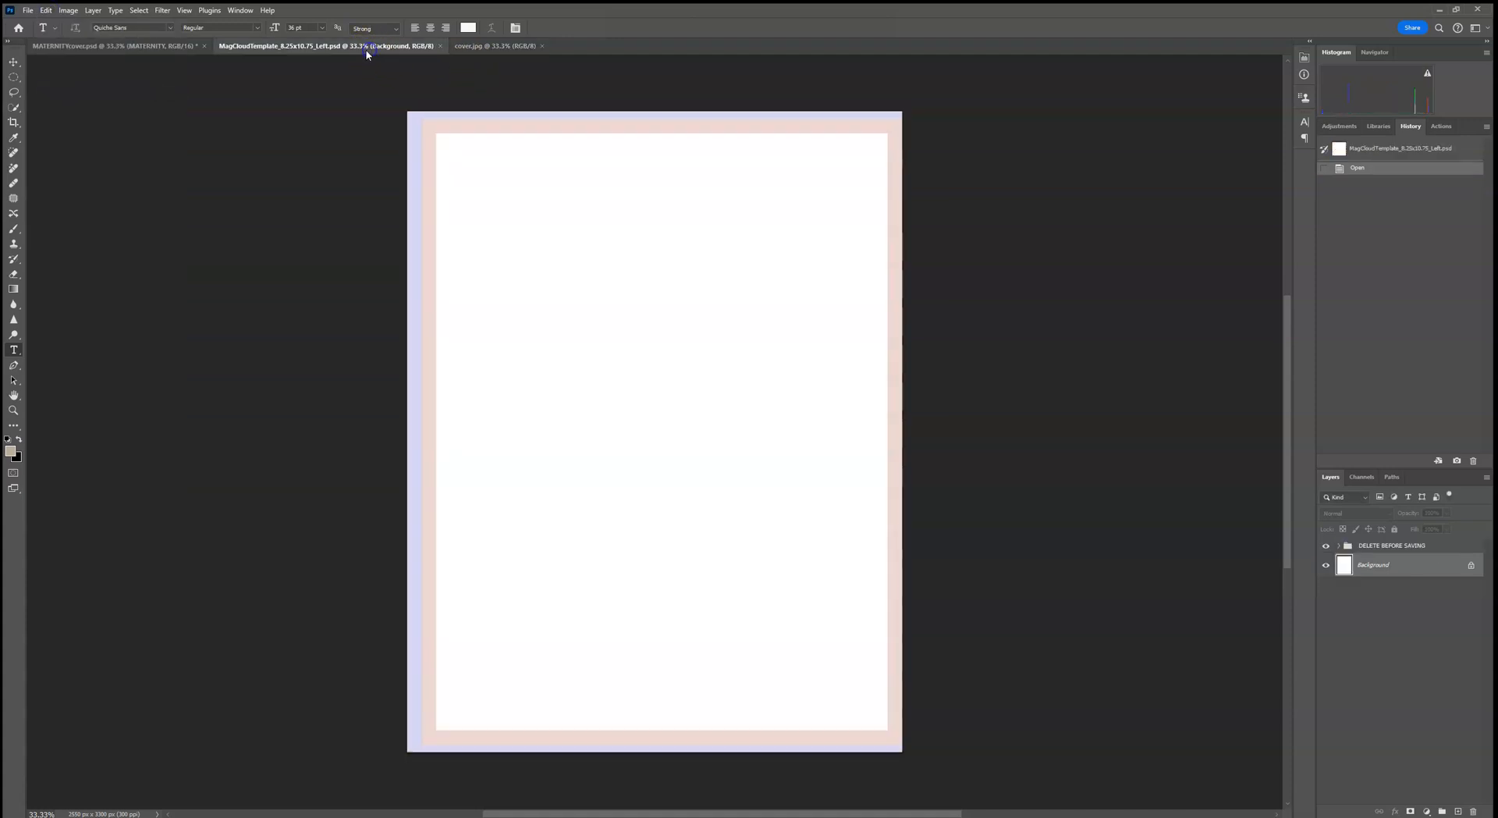
click(47, 10)
click(70, 113)
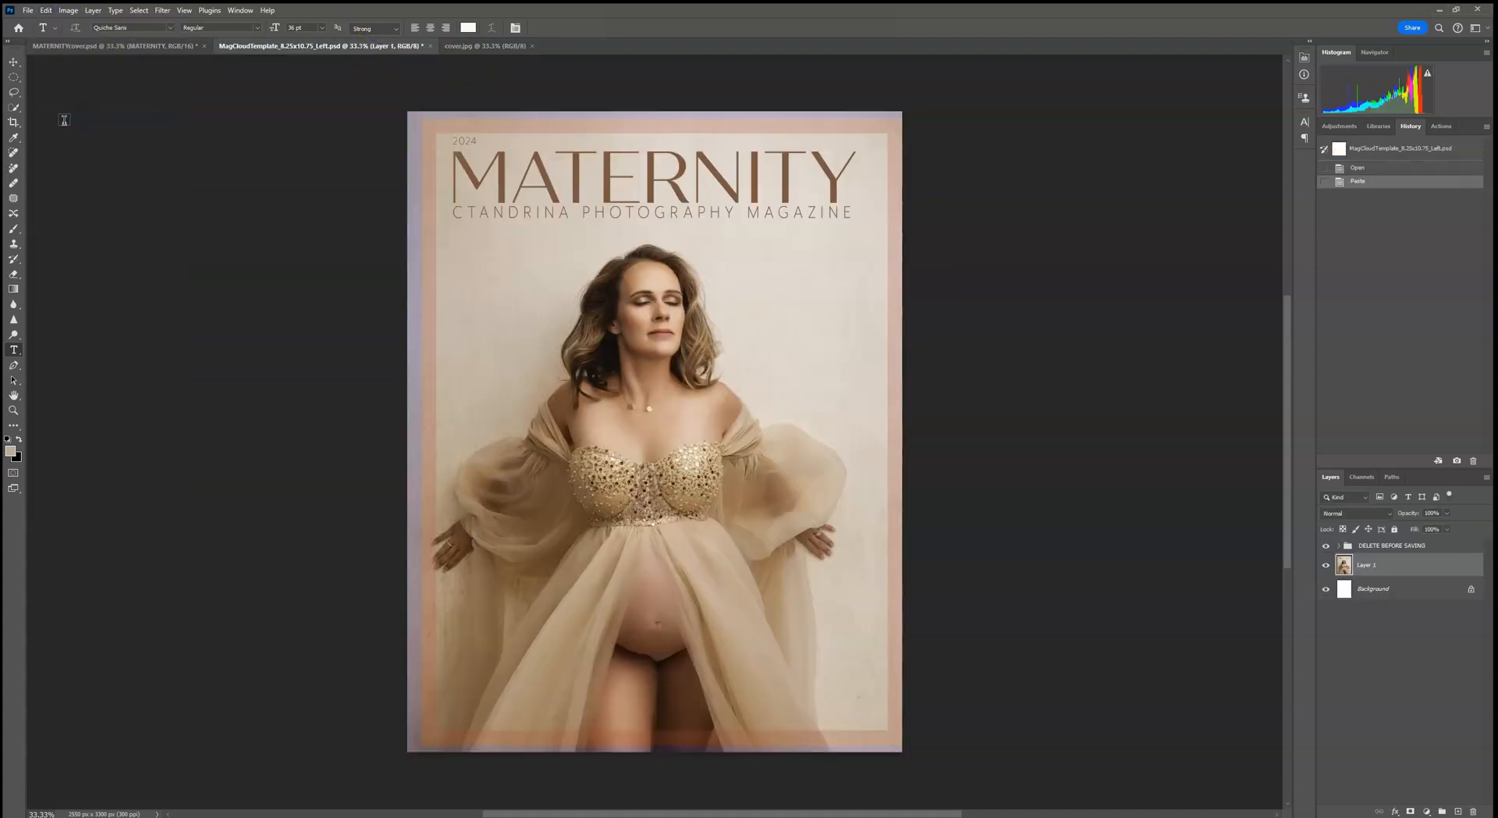
- Toggle the DELETE BEFORE SAVING guide group to compare the cover with its margins, leaving the group hidden
click(13, 61)
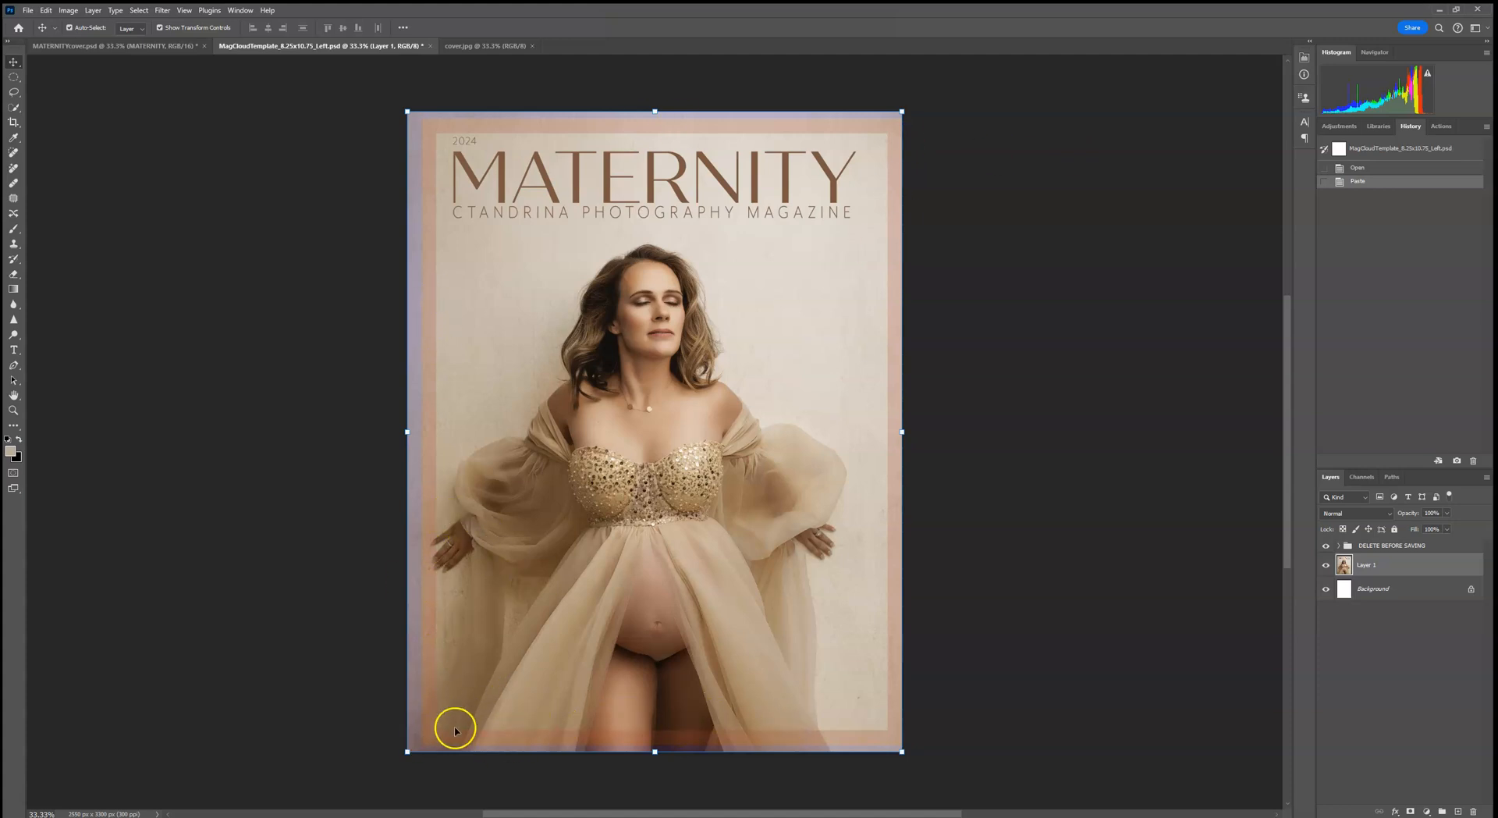
click(1326, 547)
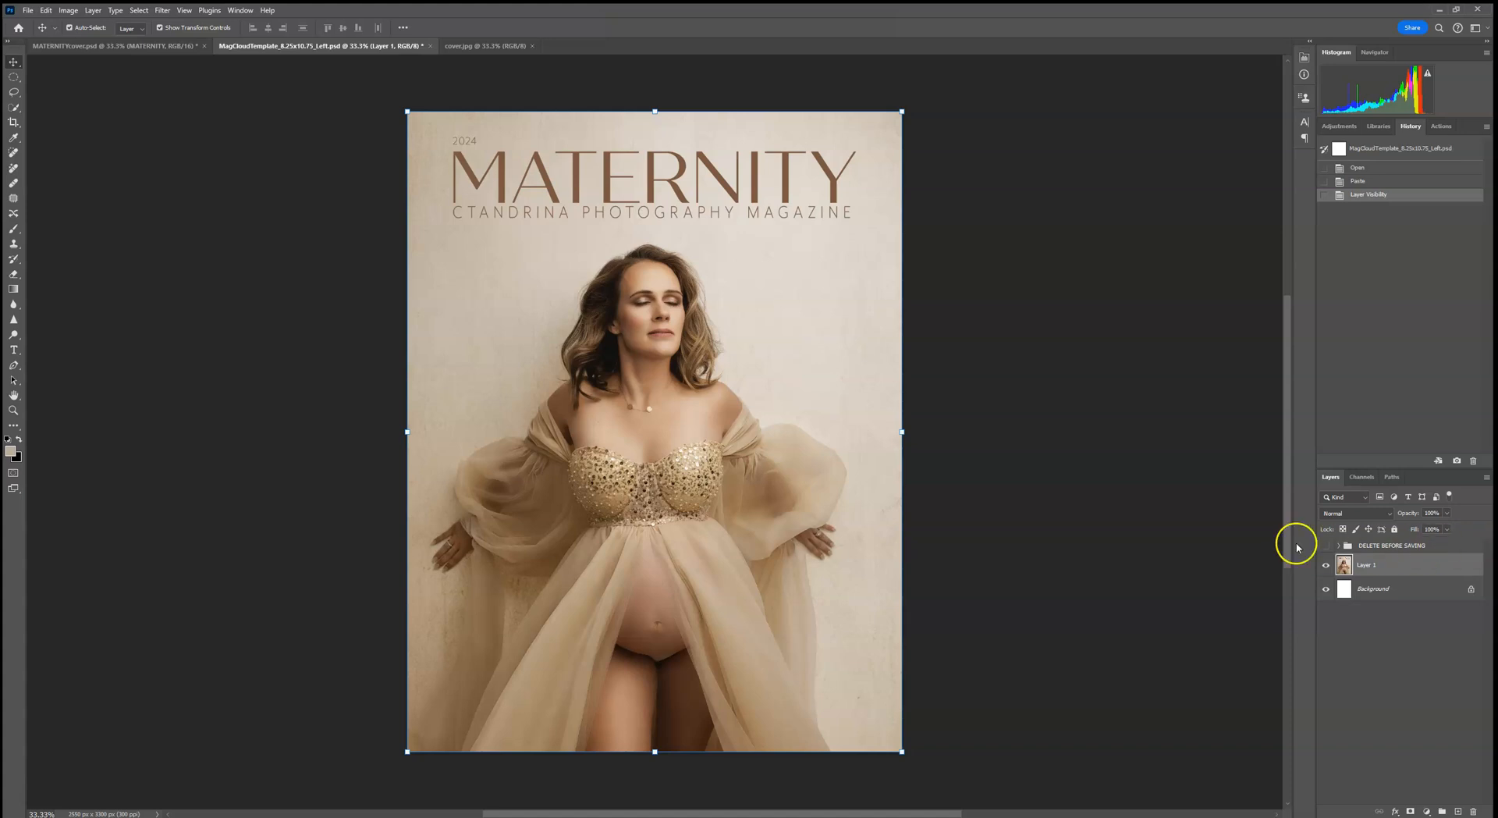
click(1325, 547)
click(1326, 547)
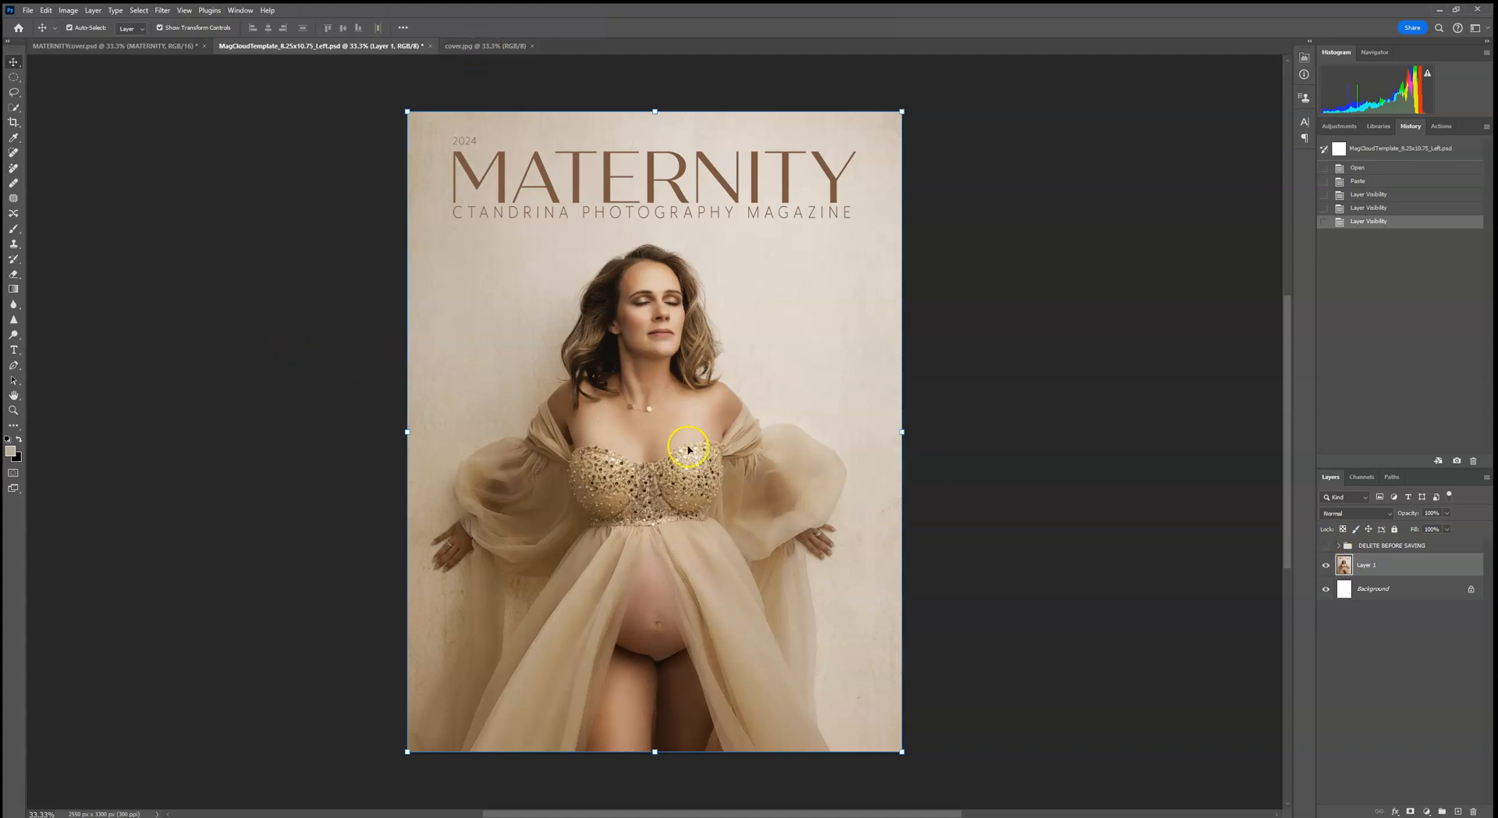
click(468, 46)
click(382, 45)
click(1325, 546)
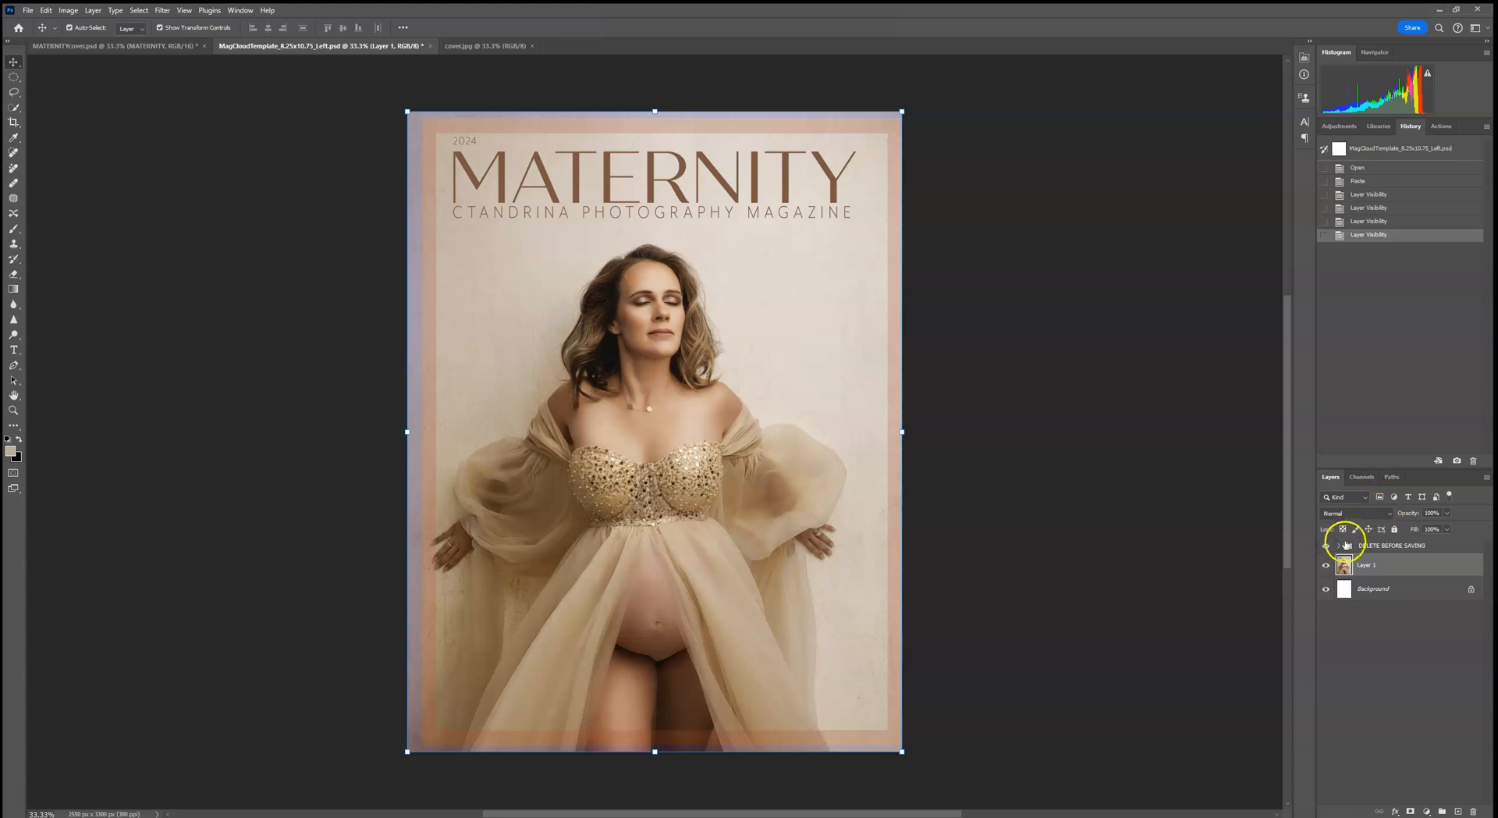
click(1327, 546)
- Convert the pasted cover layer to a Smart Object
right_click(1388, 566)
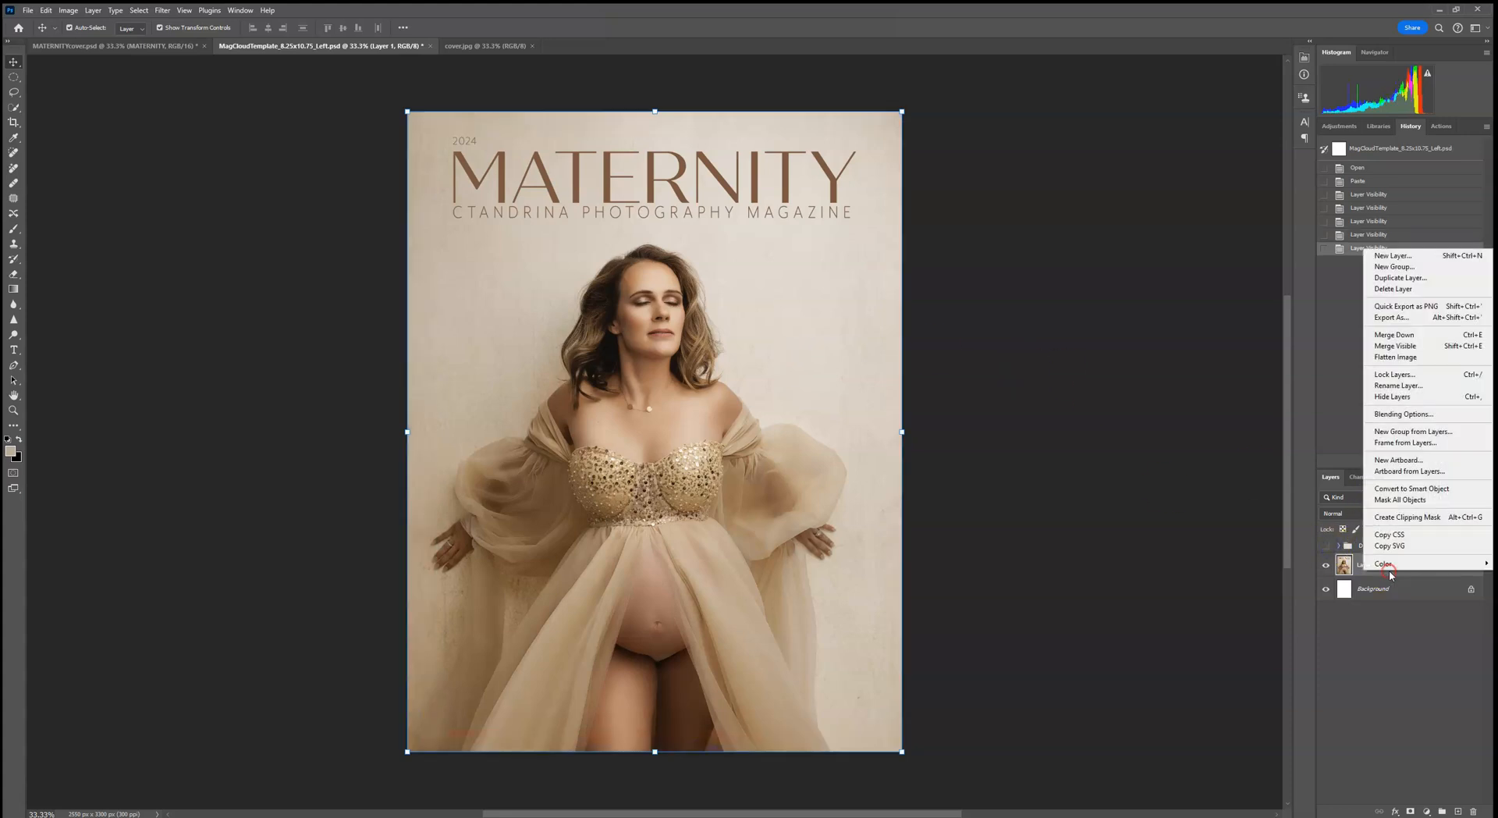
click(1370, 575)
right_click(1394, 575)
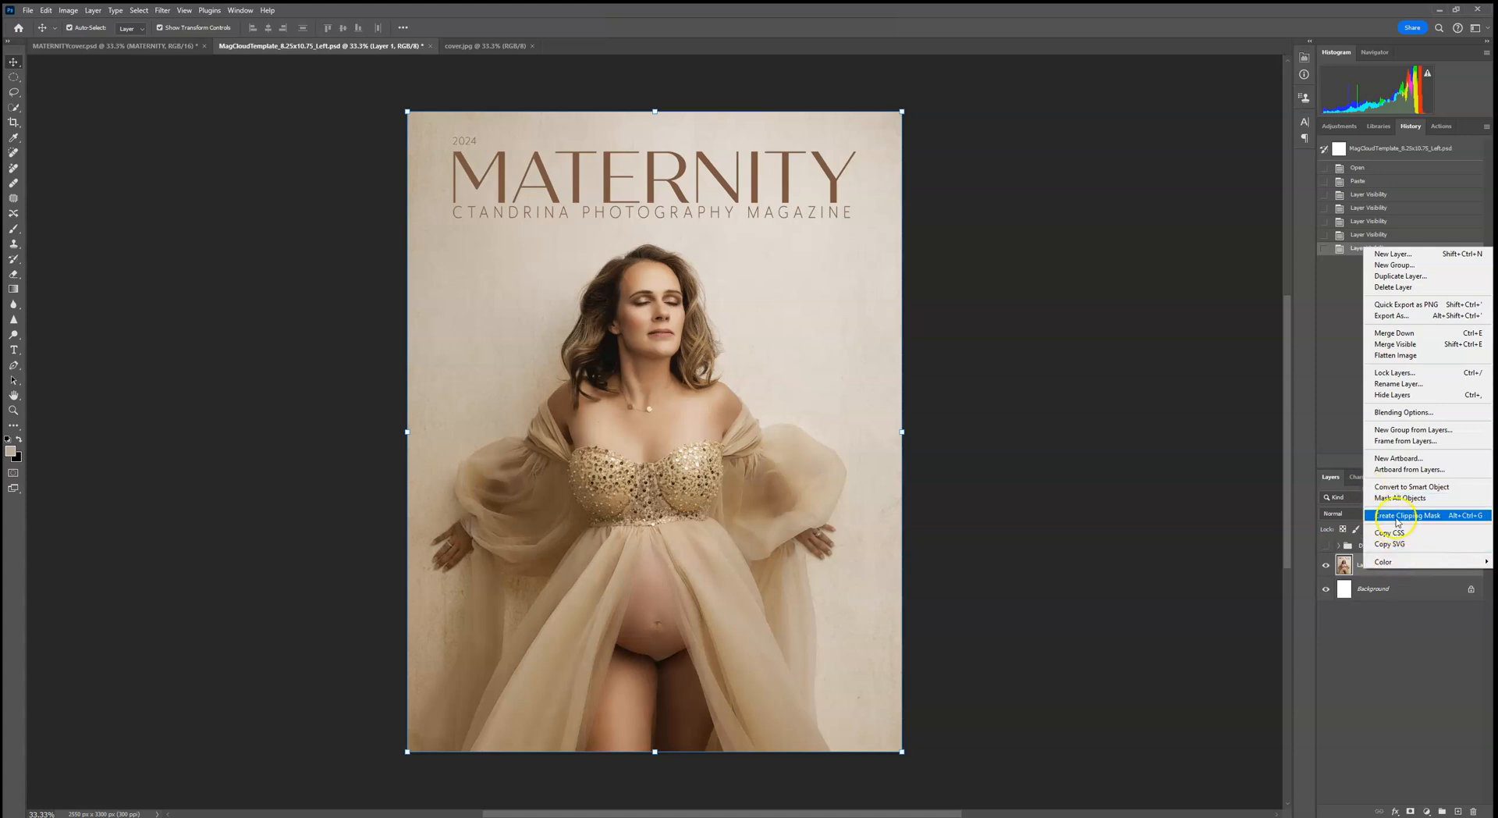
click(1404, 487)
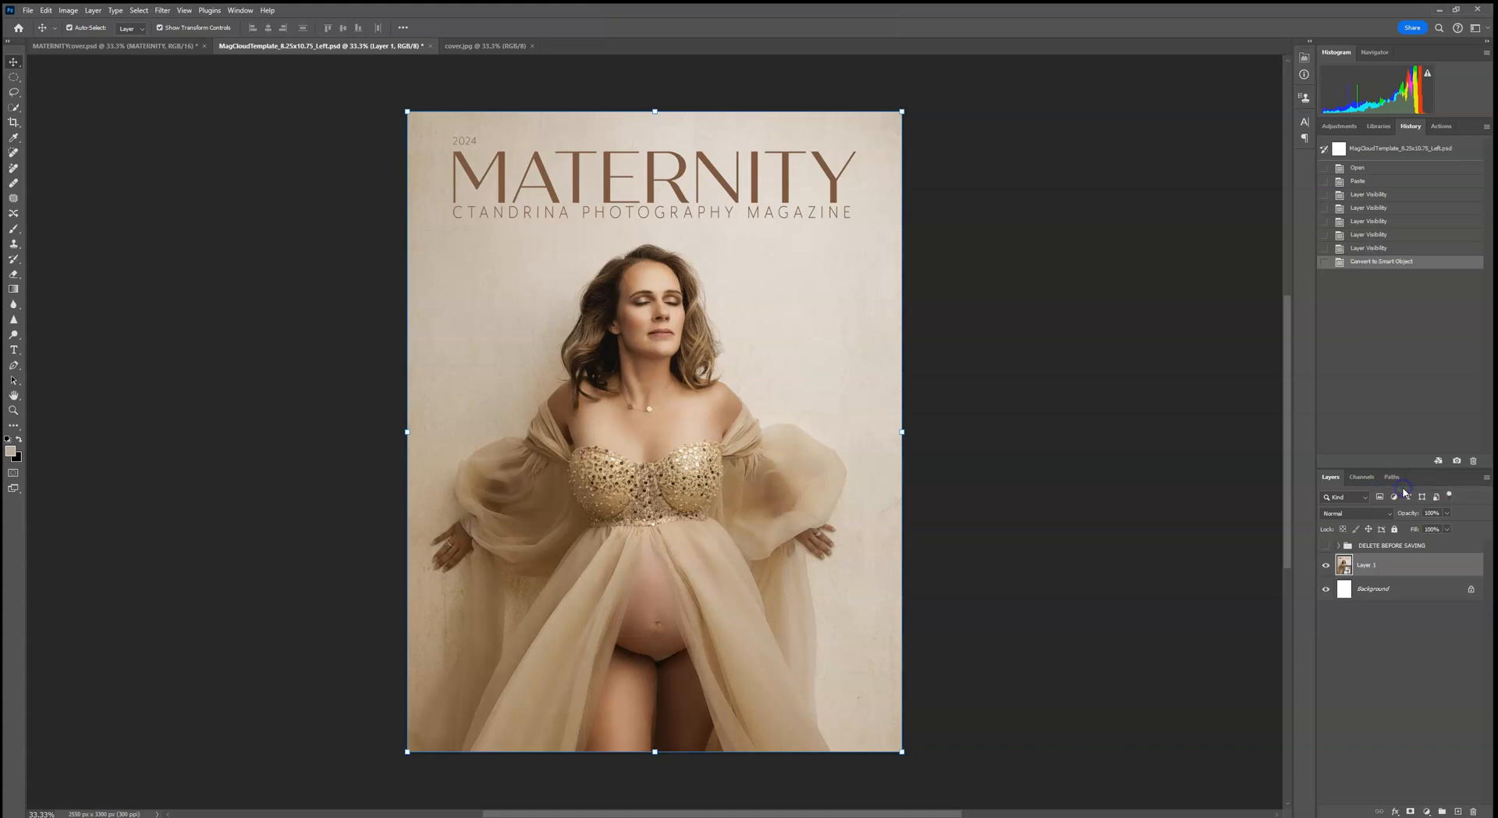
- Replace the cover Smart Object's contents with page (12) from the MINE2024 folder
right_click(1377, 574)
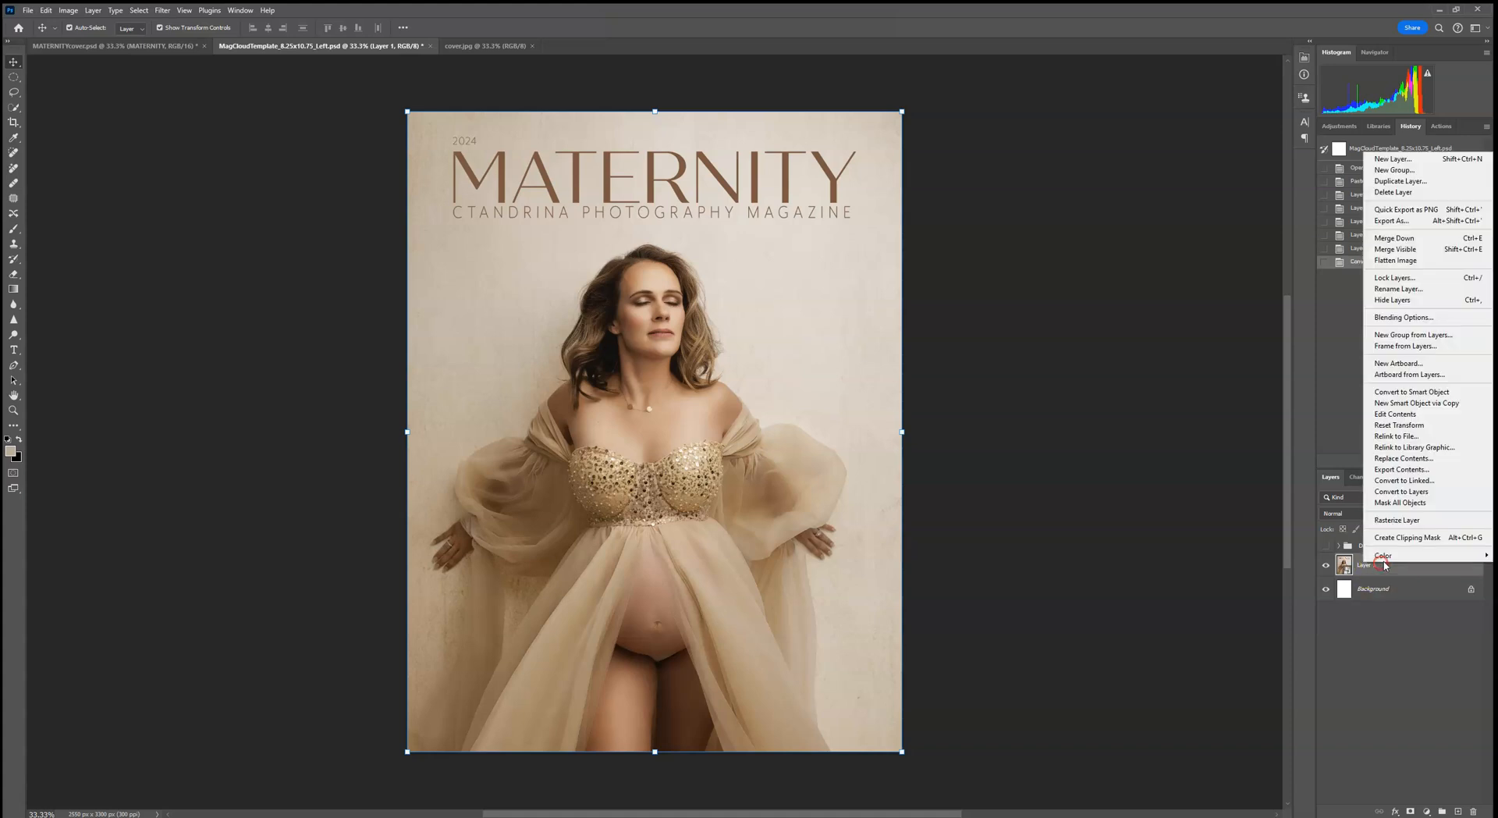
click(1402, 458)
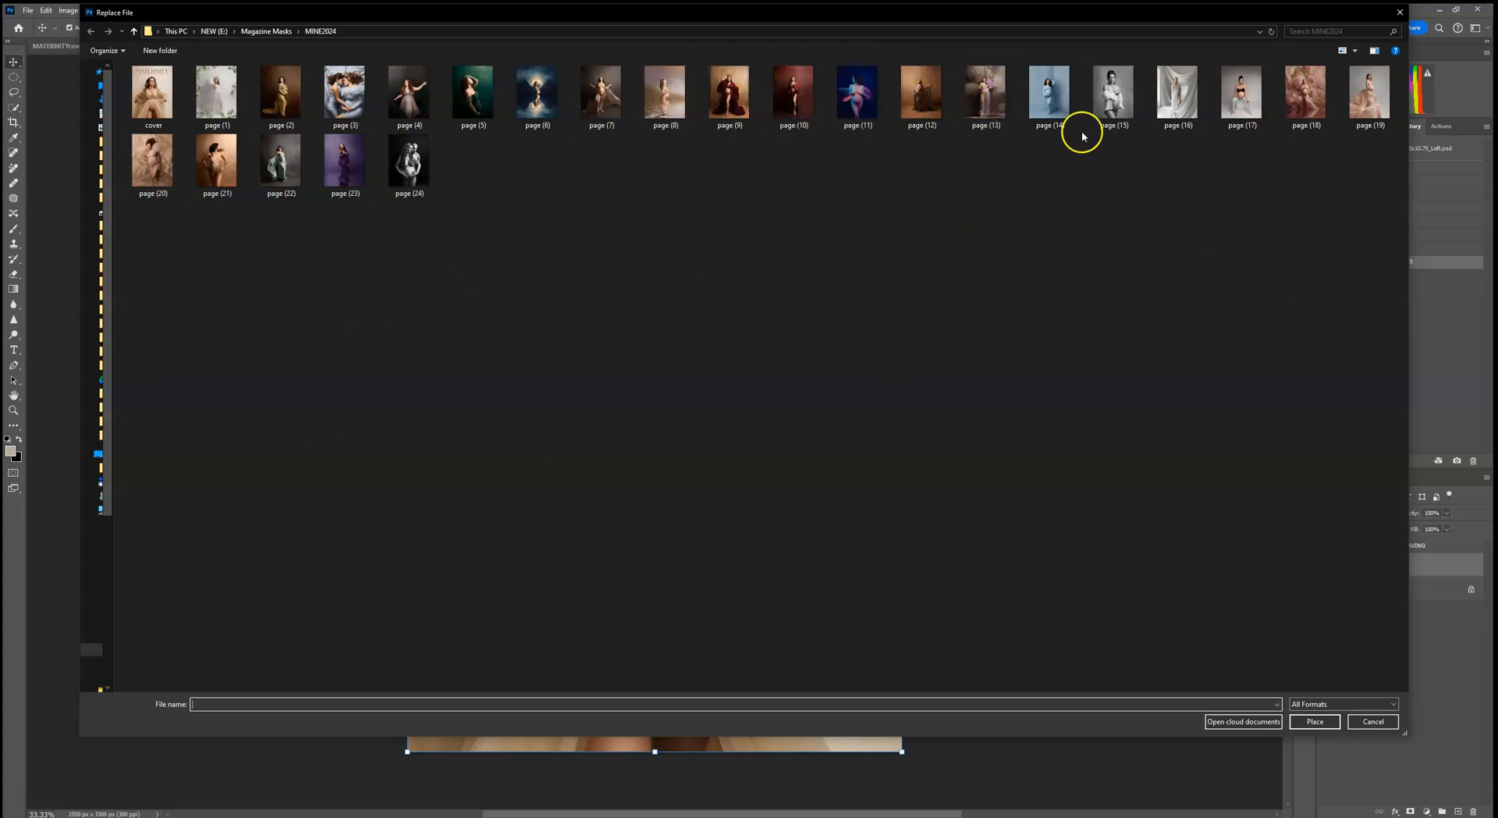
click(930, 112)
double_click(930, 112)
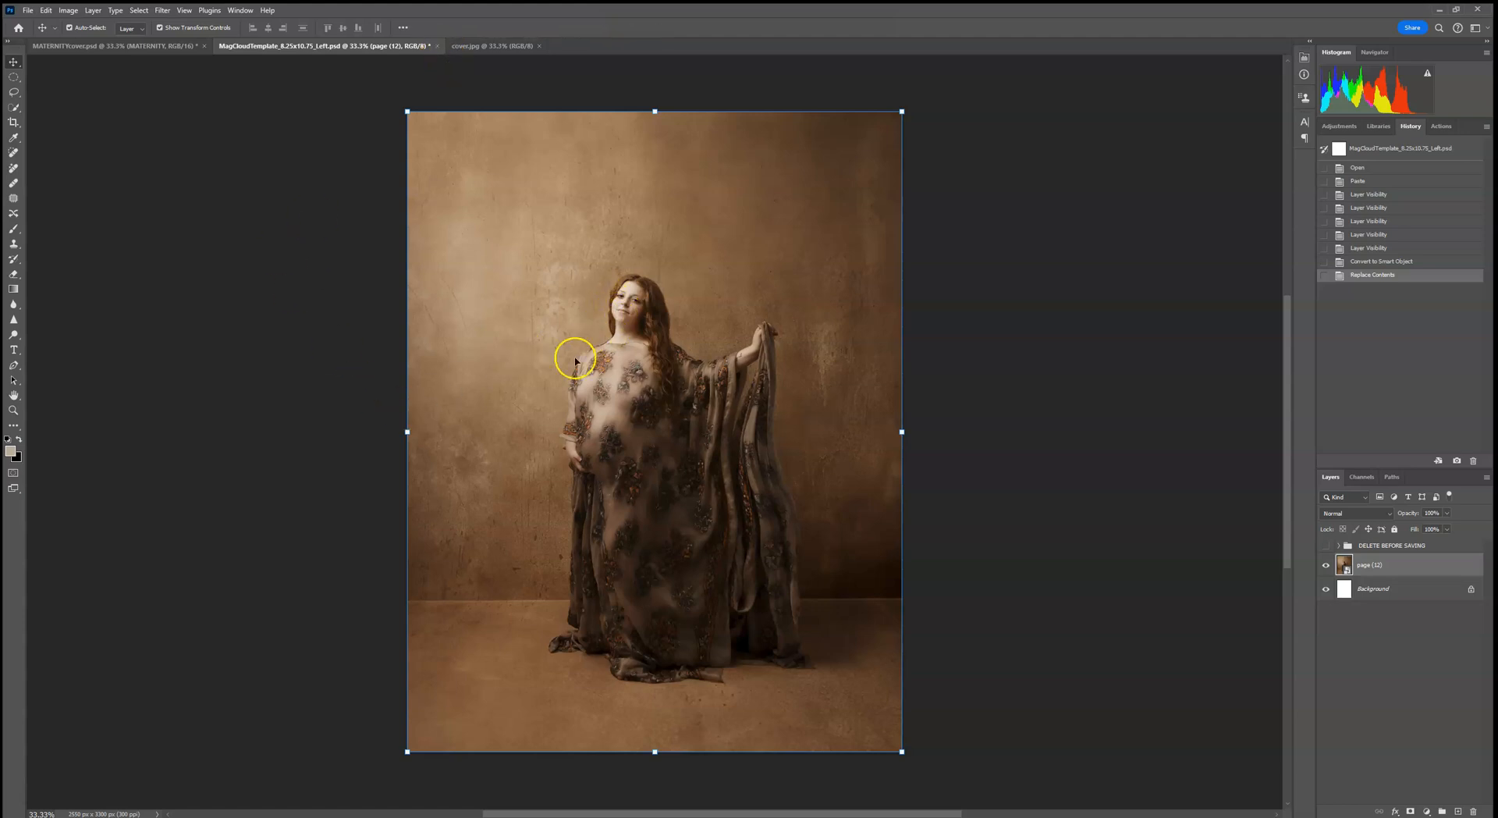
- Close the MagCloud left-page template without saving its changes and close cover.jpg
click(439, 48)
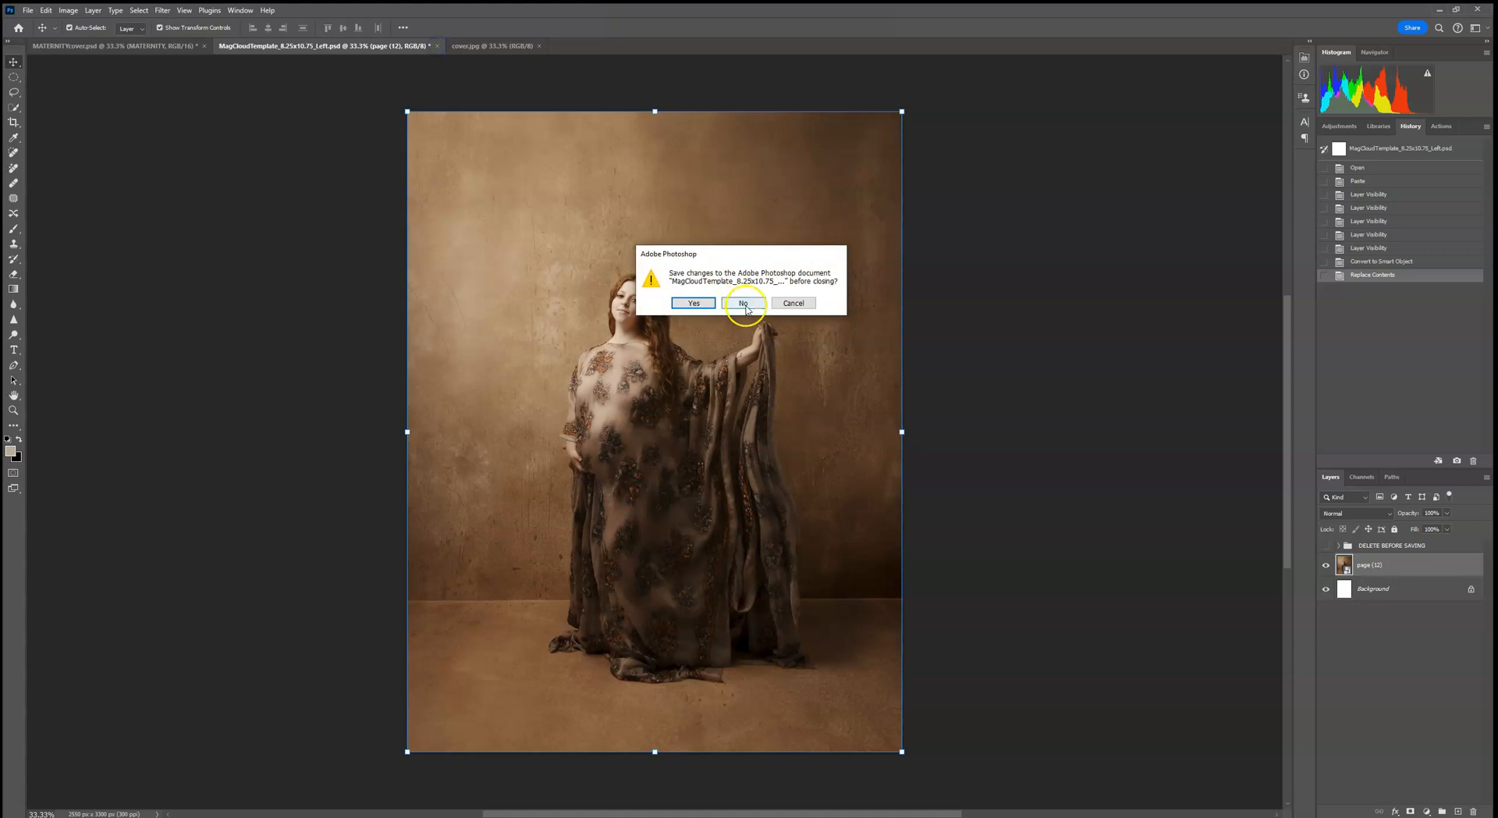
click(746, 305)
click(305, 46)
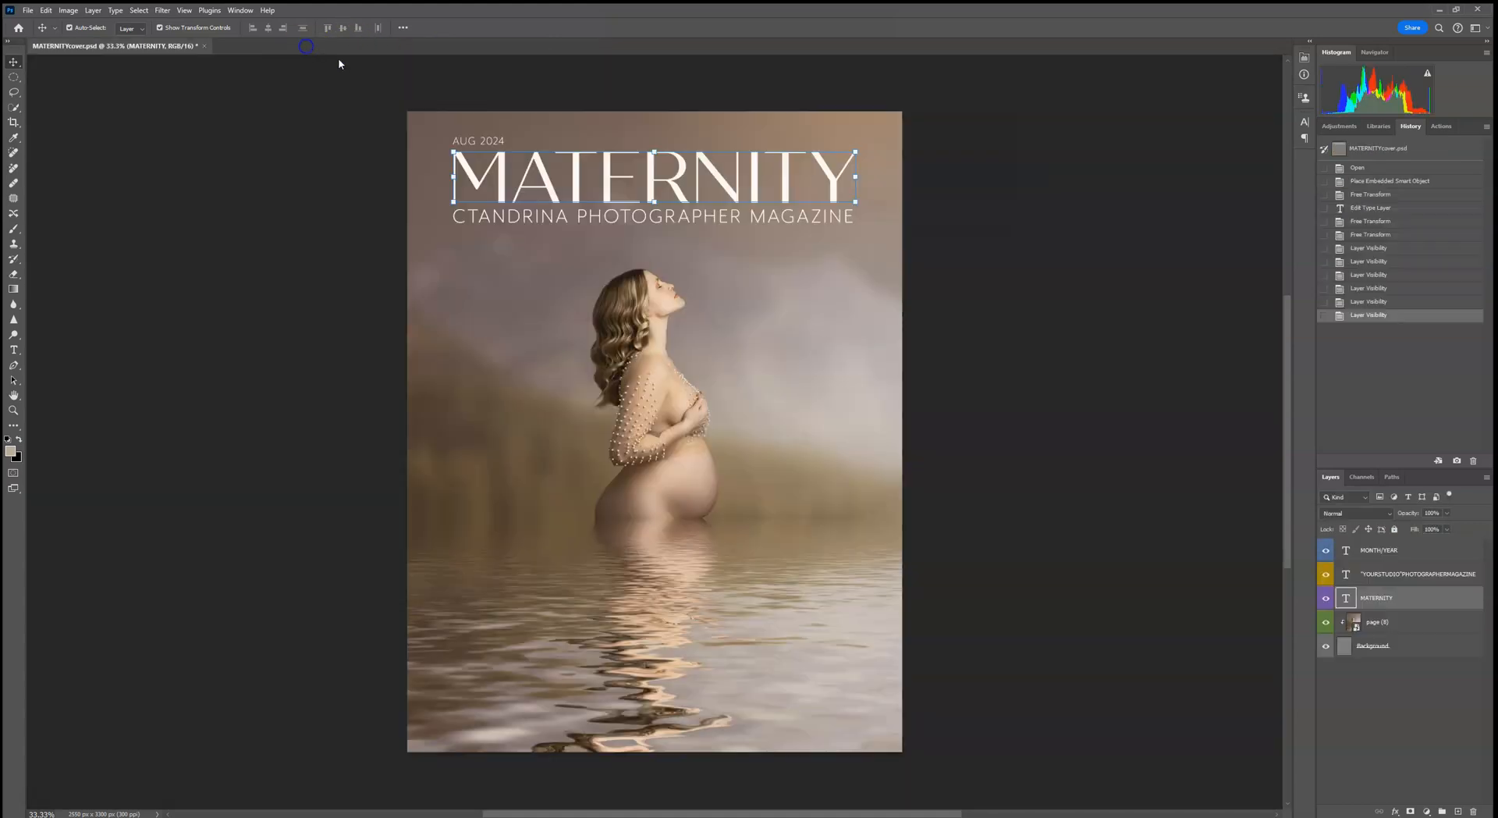
click(28, 11)
click(35, 37)
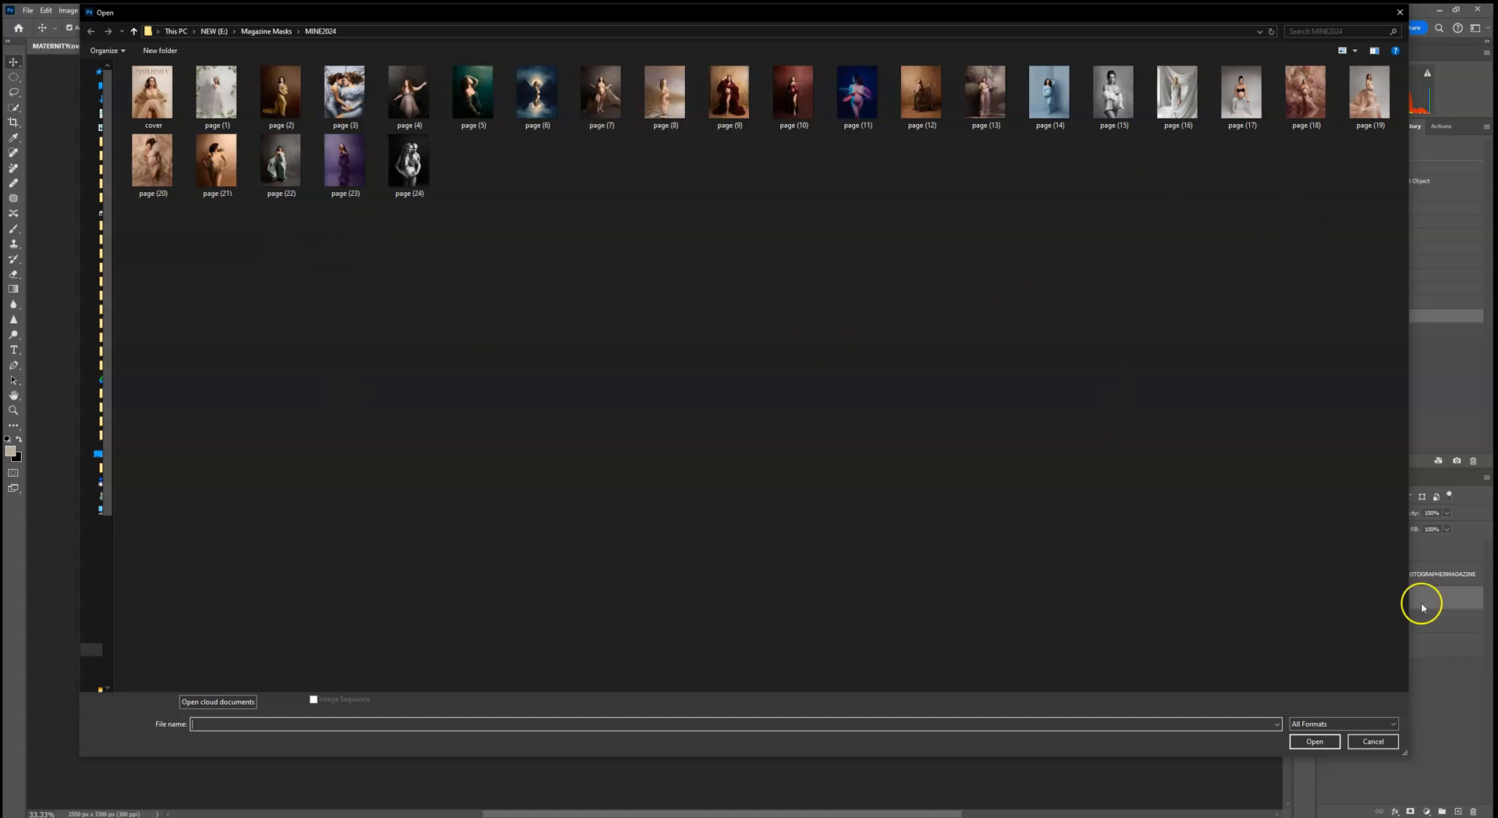
click(1374, 741)
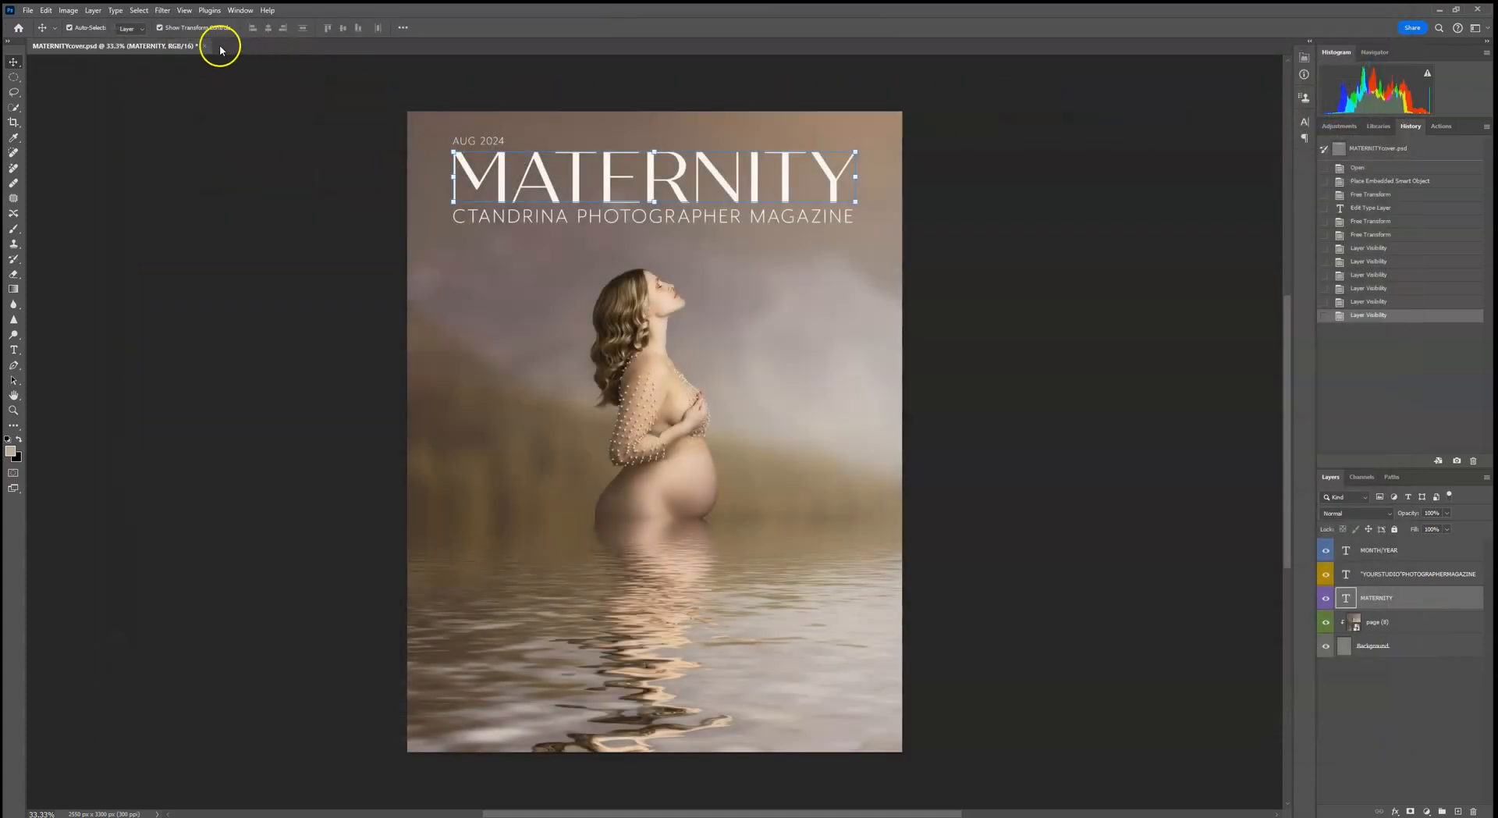
- Close MATERNITYcover.psd without saving, and open the cover and pages (1) to (24) from the MINE2024 folder
click(203, 46)
click(744, 307)
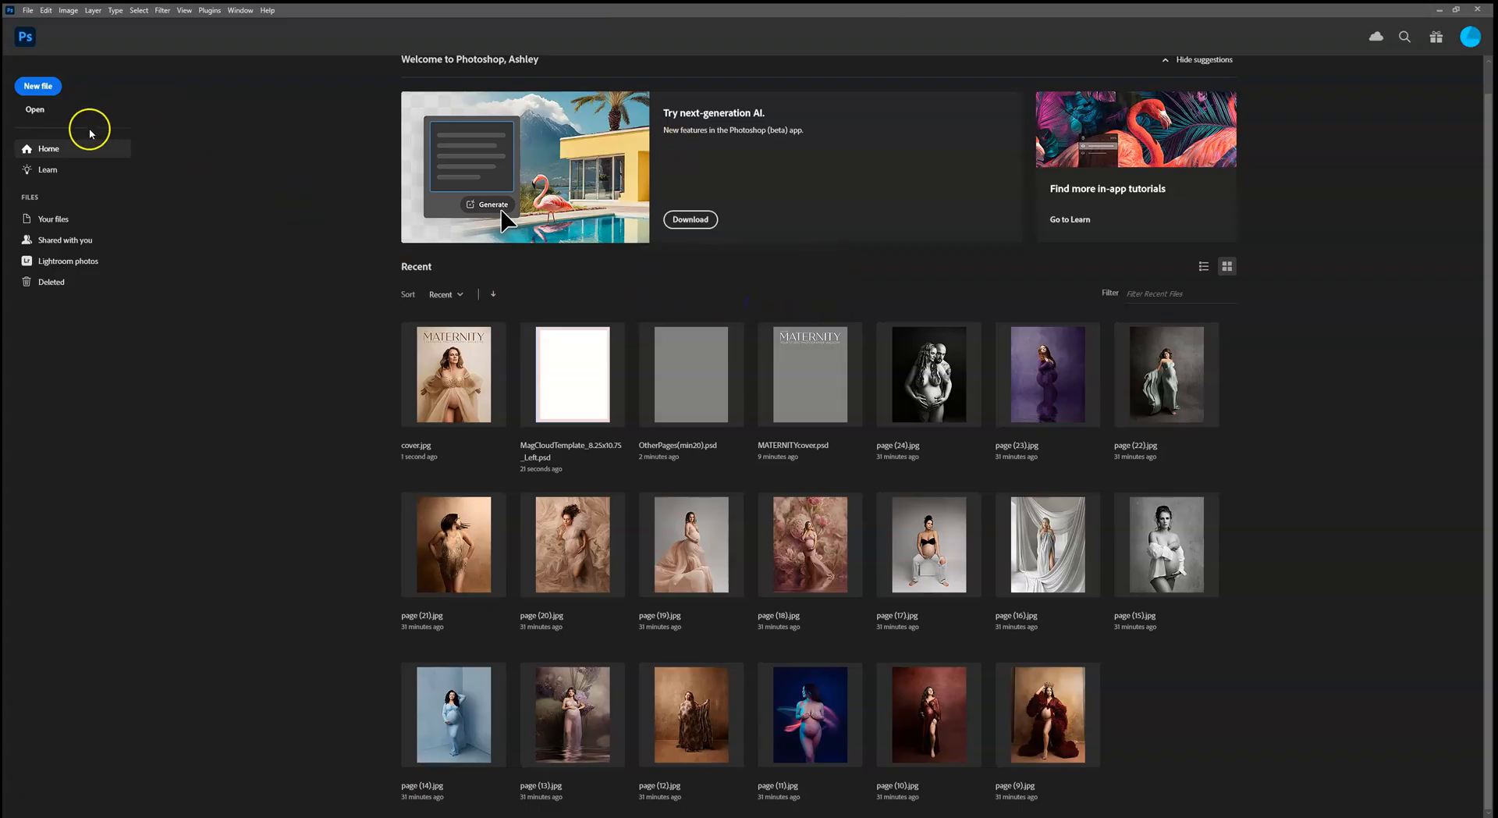
click(34, 111)
drag(156, 247, 1377, 78)
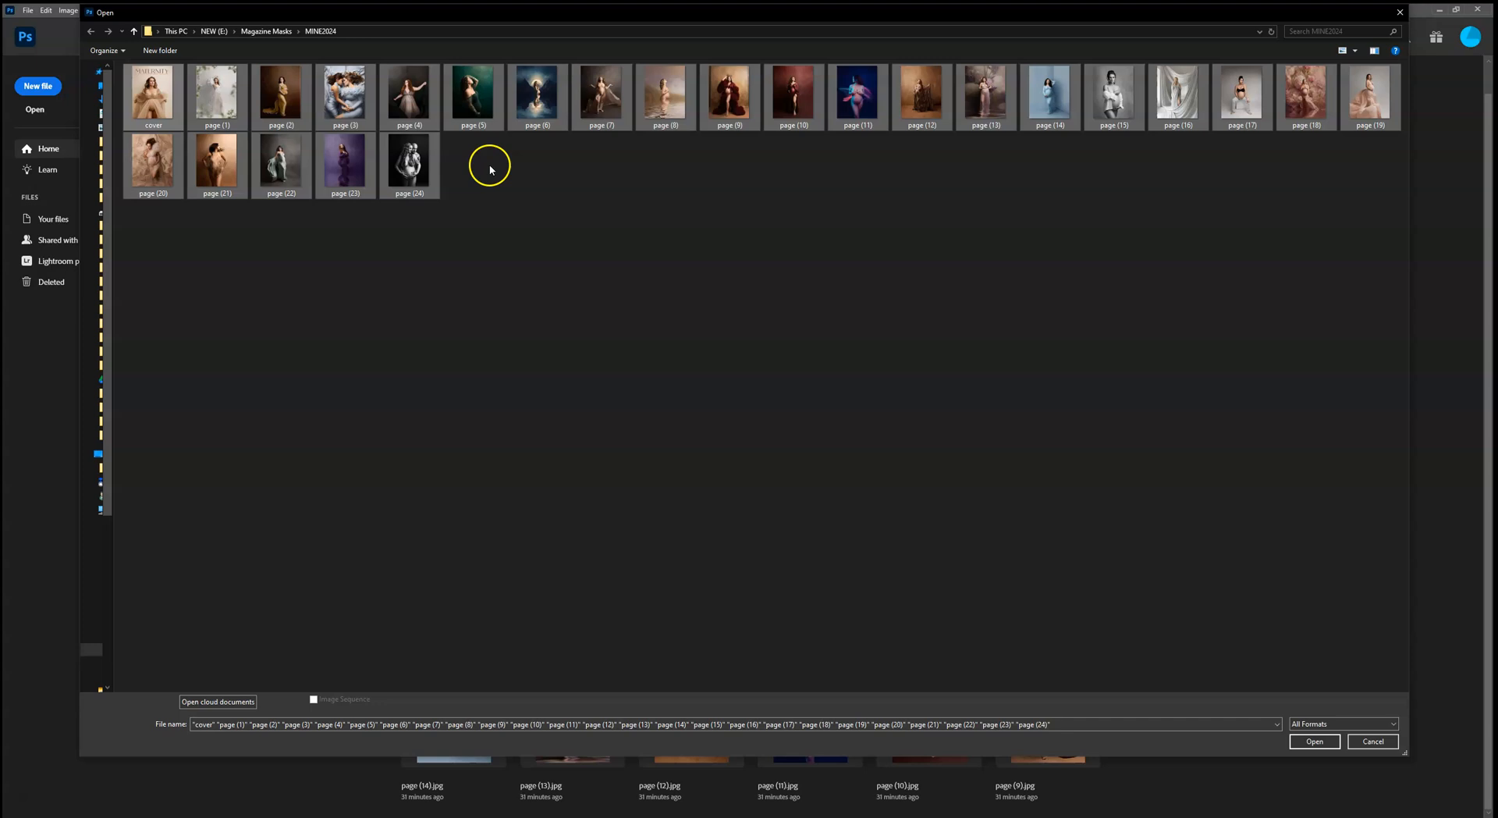
click(1313, 740)
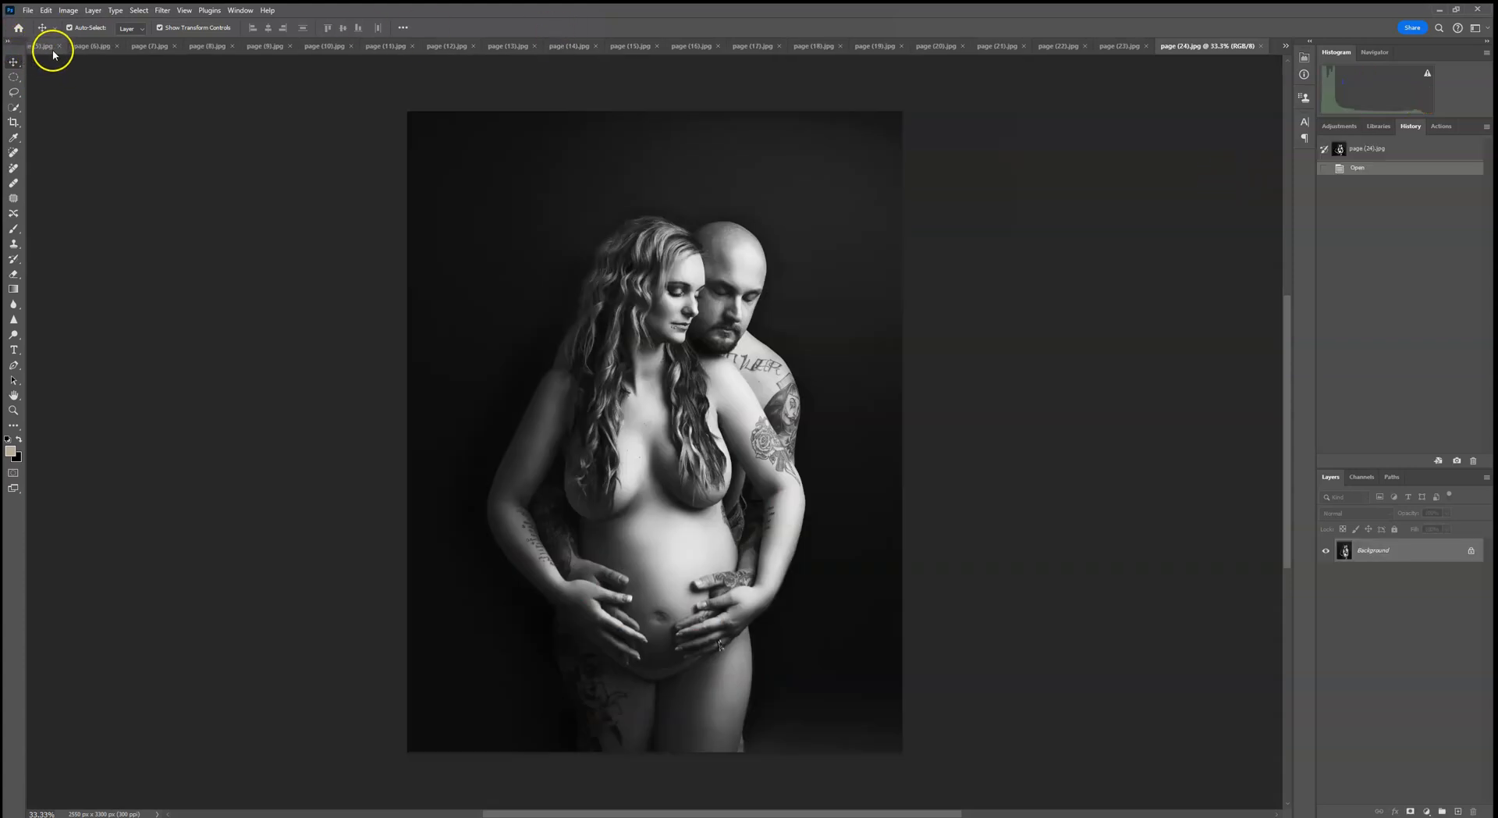
- Set up a PDF Presentation using all open files as sources and check the order of the source list
click(27, 10)
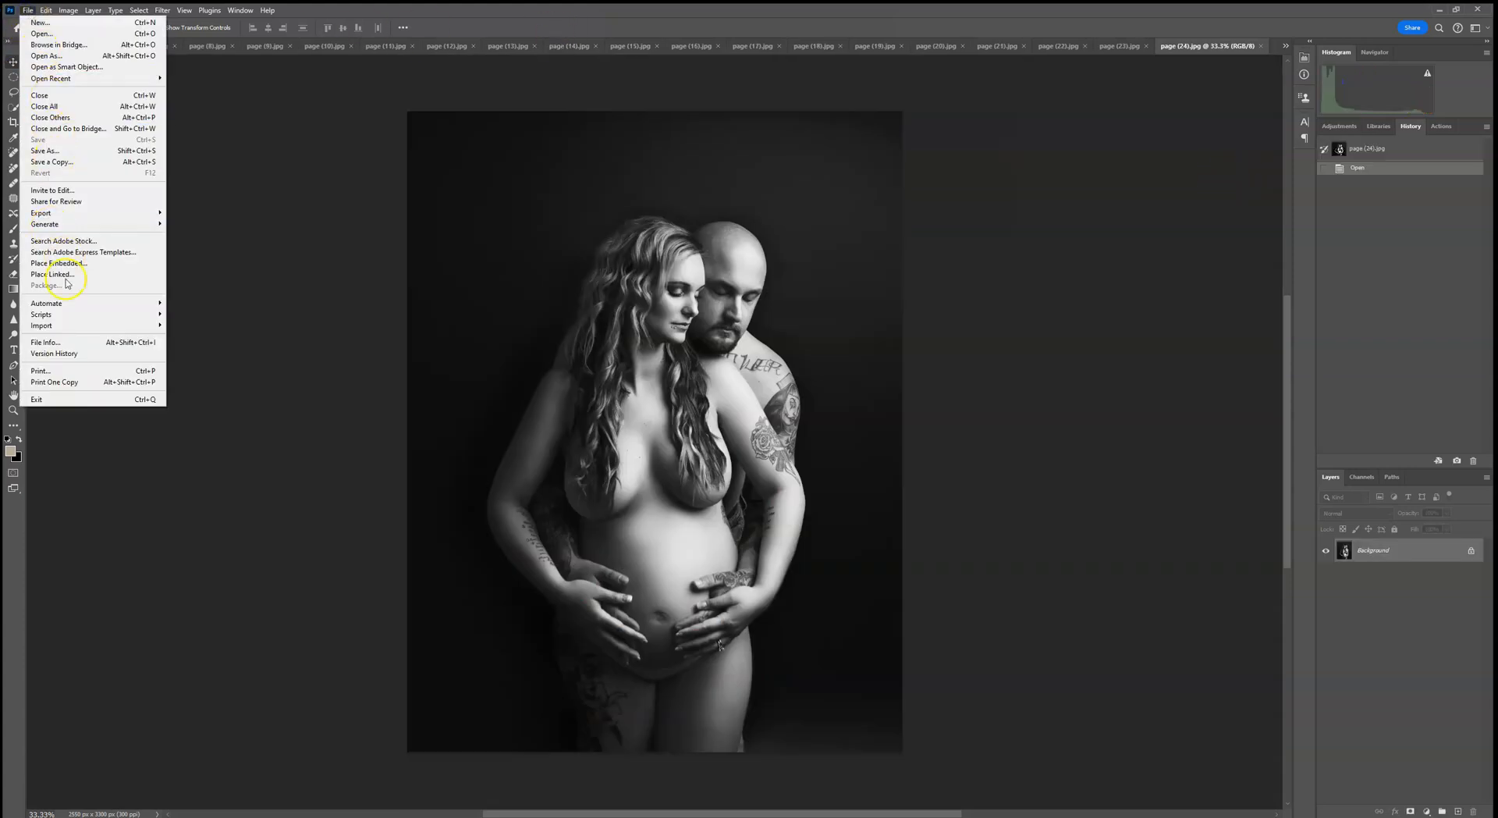
mouse_move(75, 305)
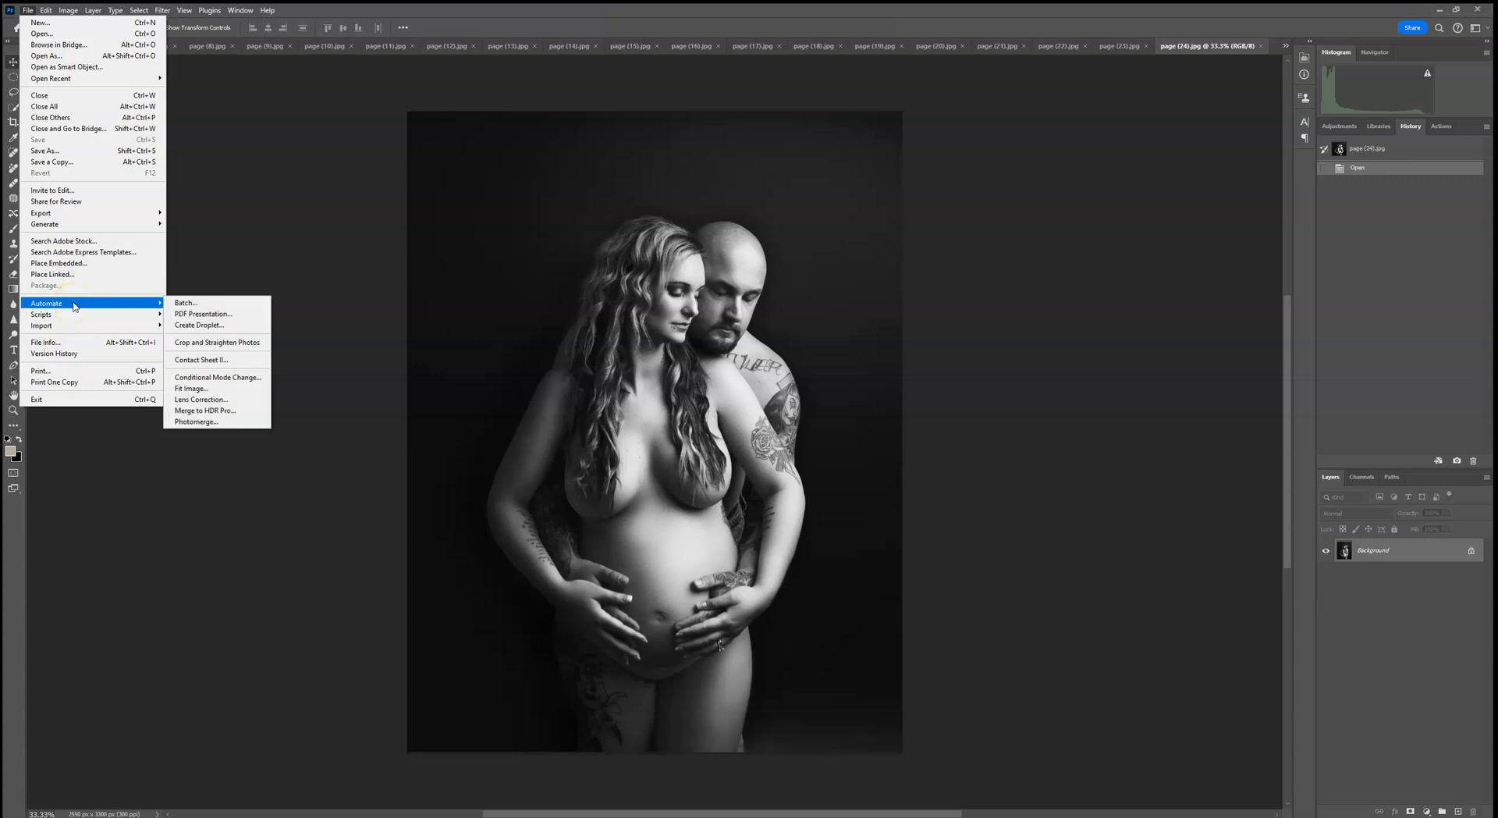
click(198, 313)
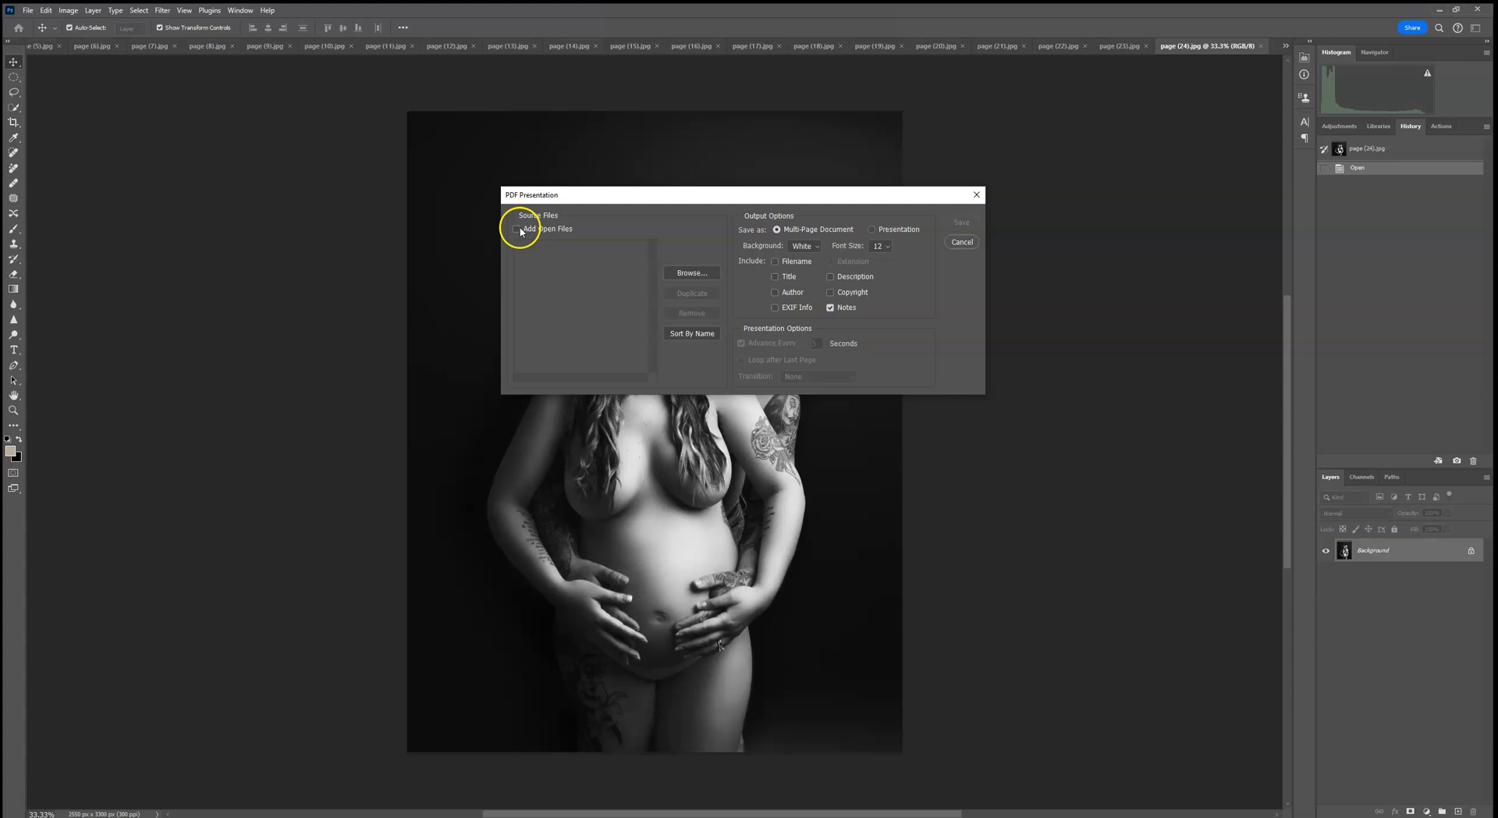
click(515, 230)
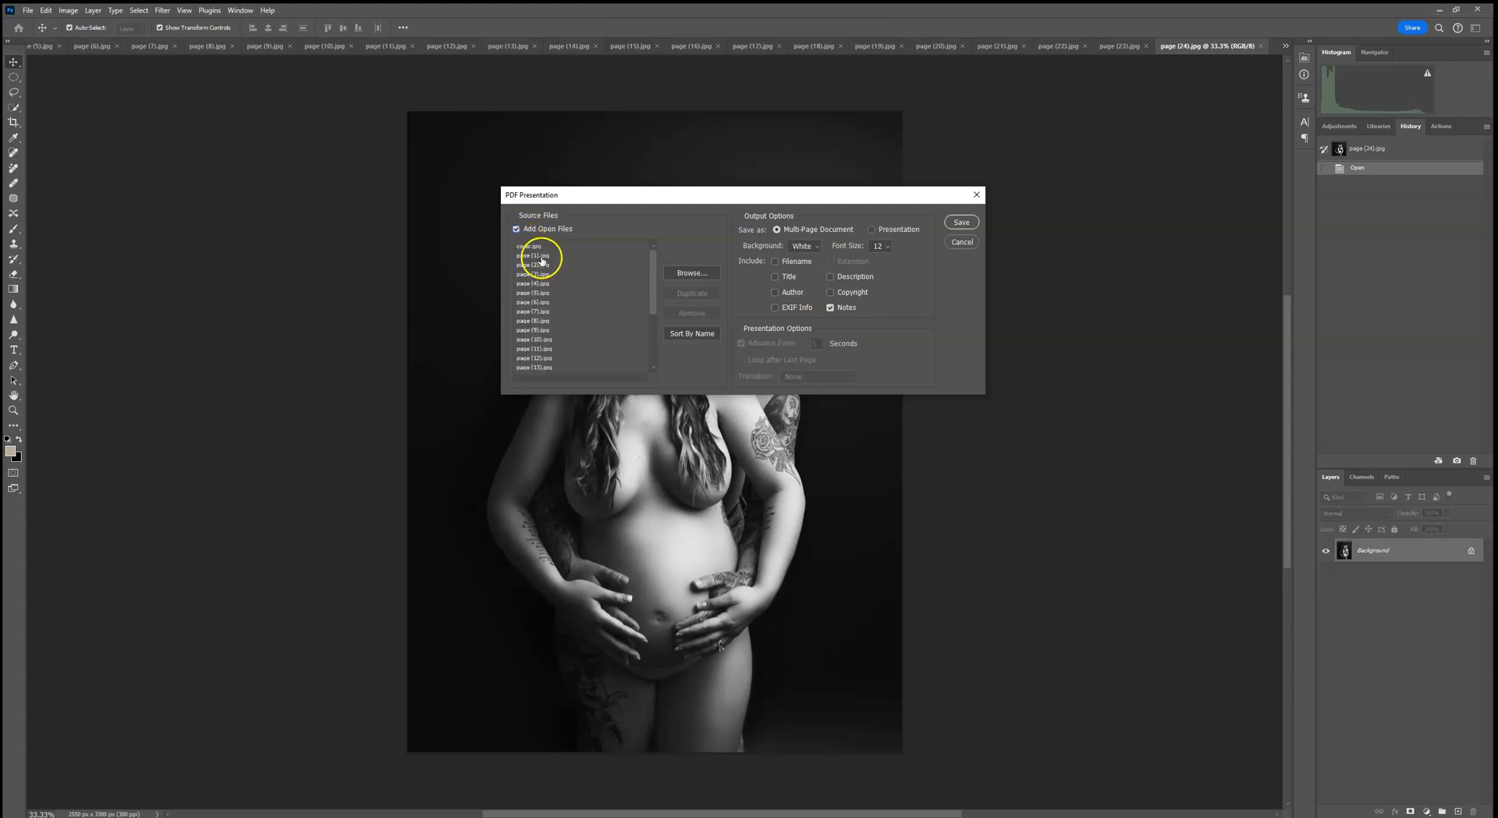
drag(653, 273, 664, 359)
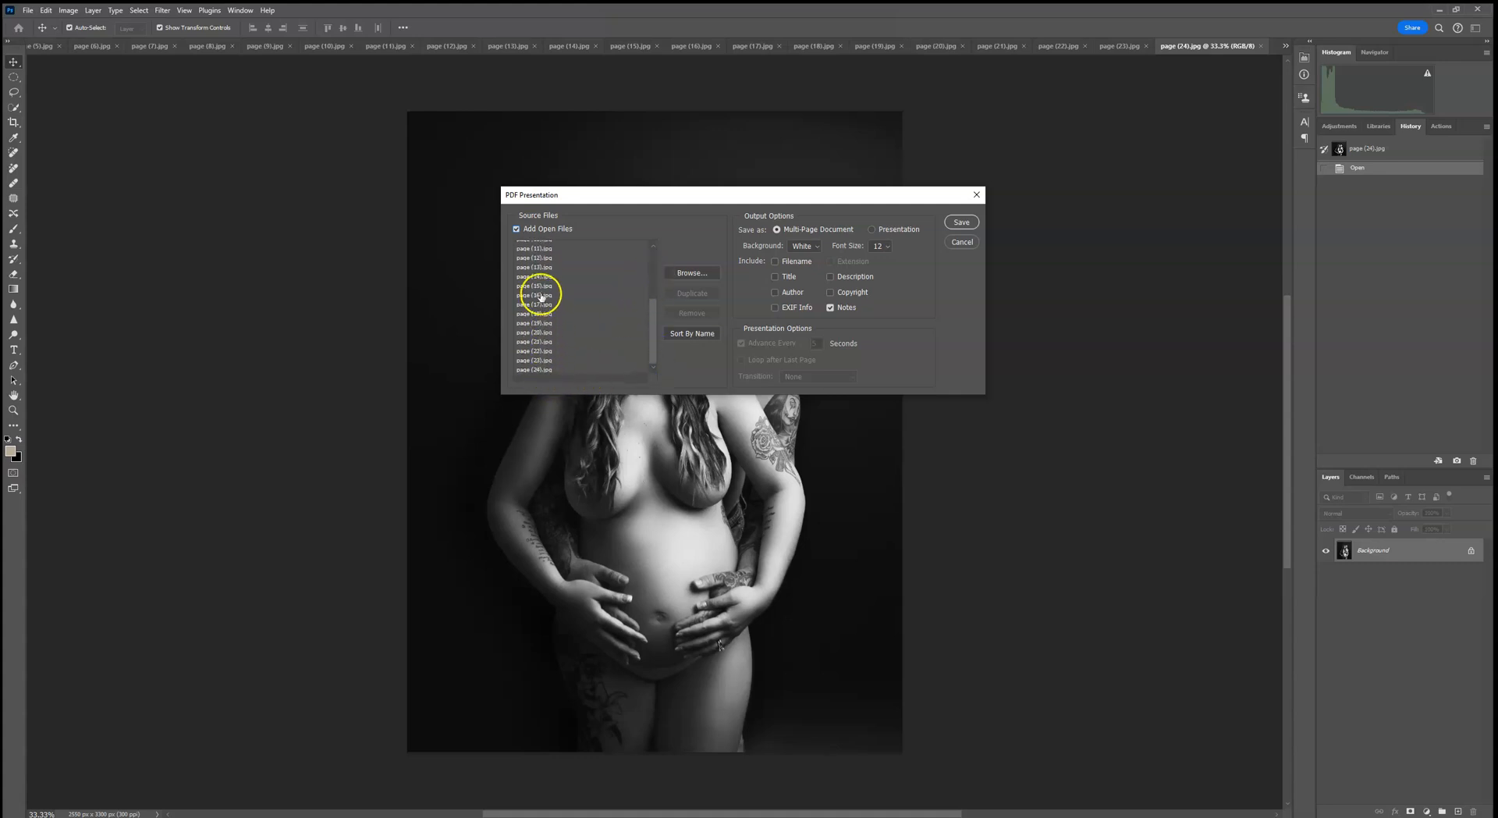
drag(653, 311, 656, 255)
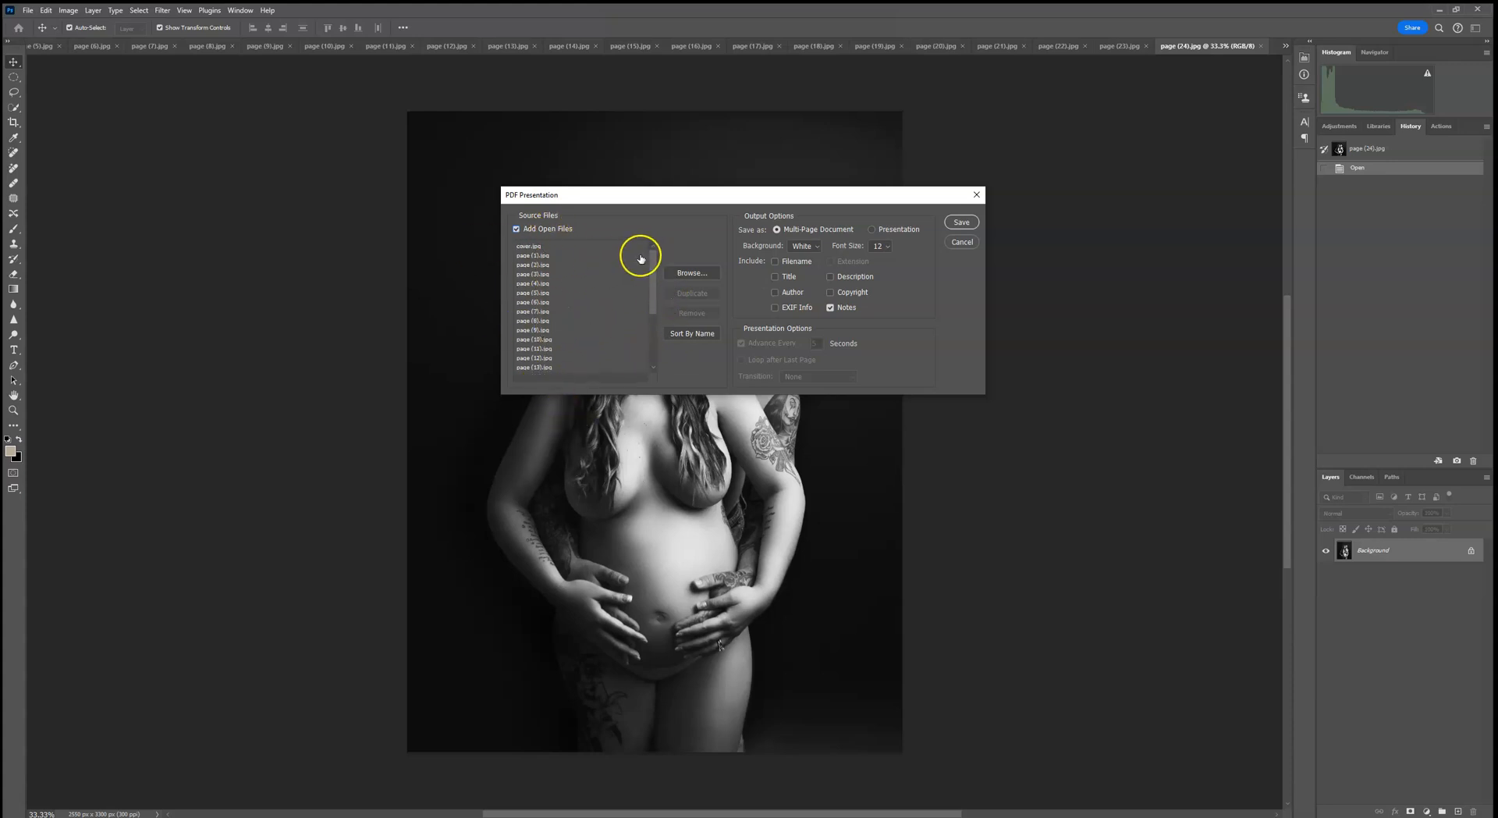
- Save the multi-page PDF as magazine in the Magazine Masks folder, replacing the existing file
click(959, 223)
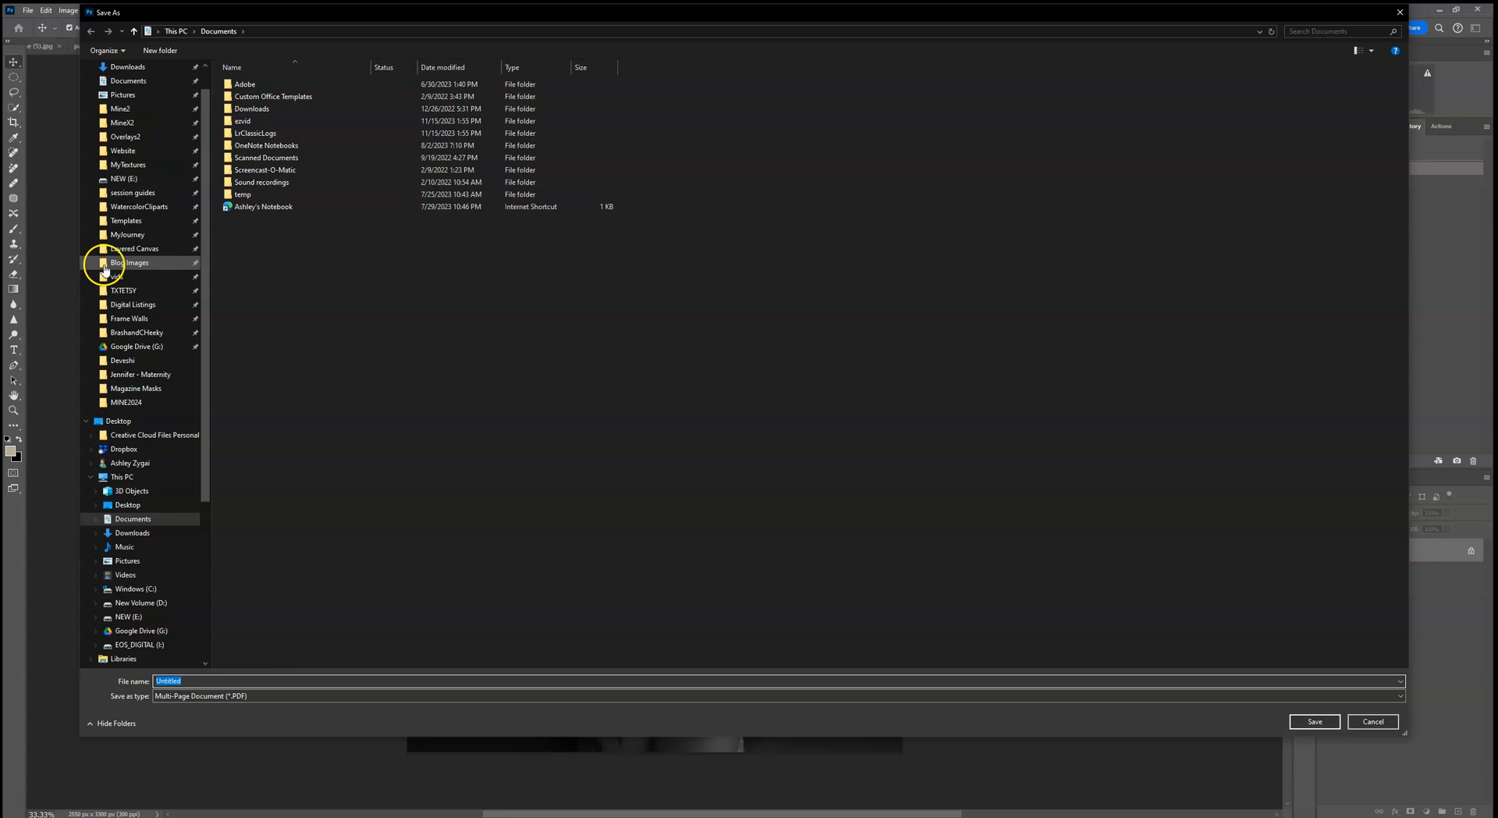
click(133, 388)
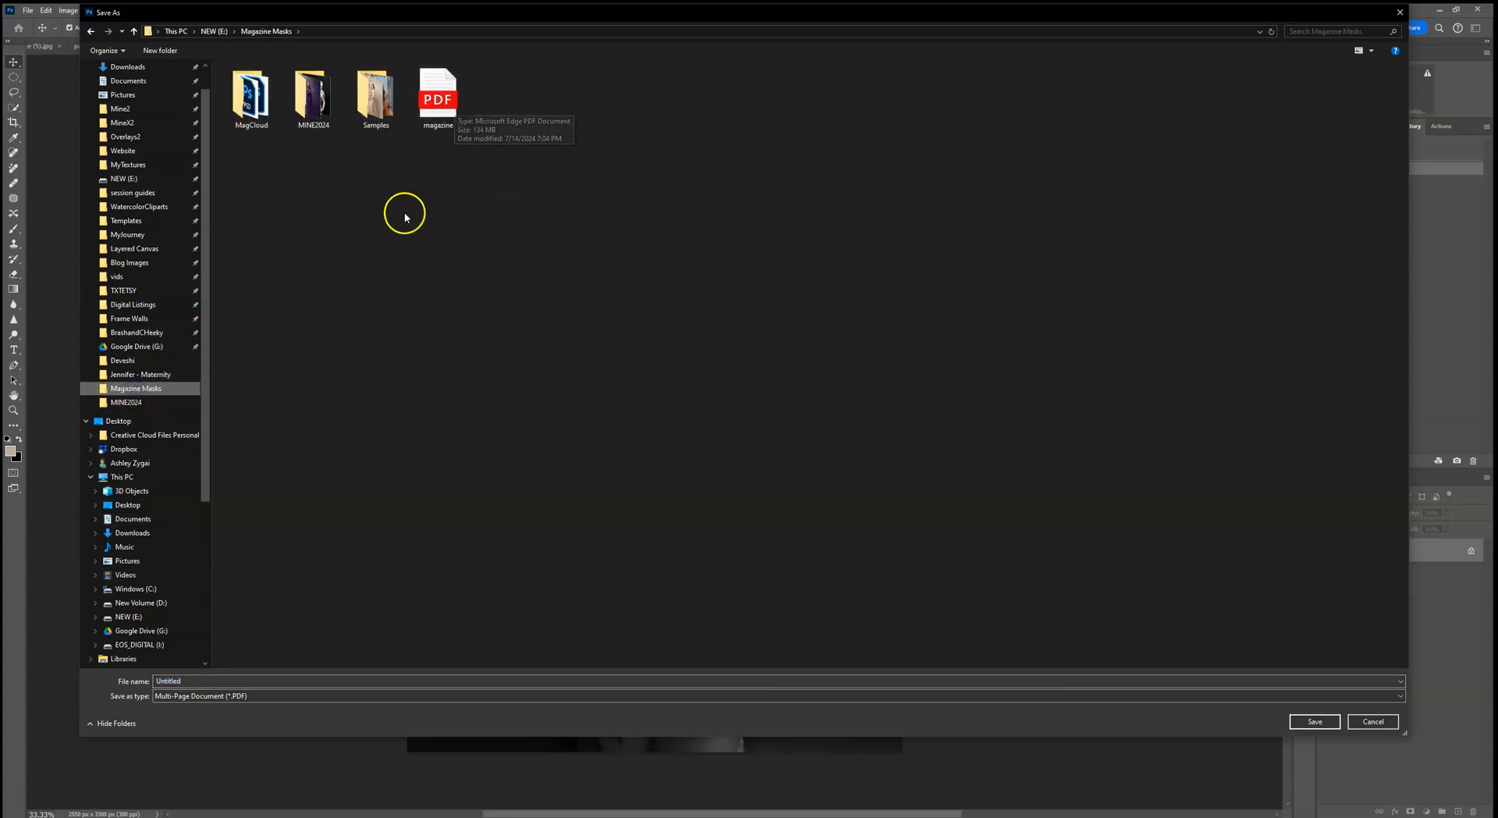
click(441, 101)
click(1315, 721)
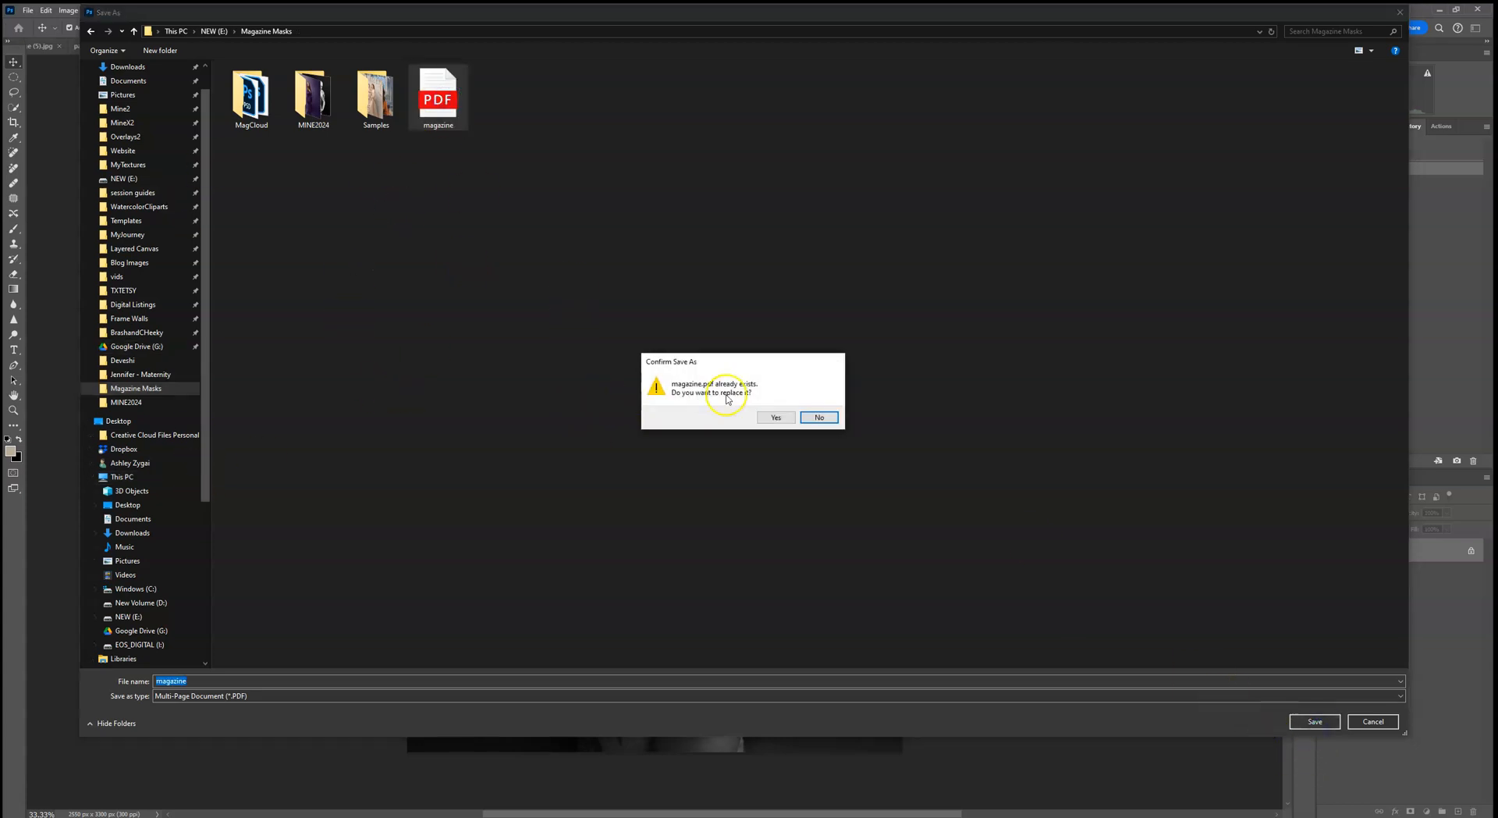
click(770, 416)
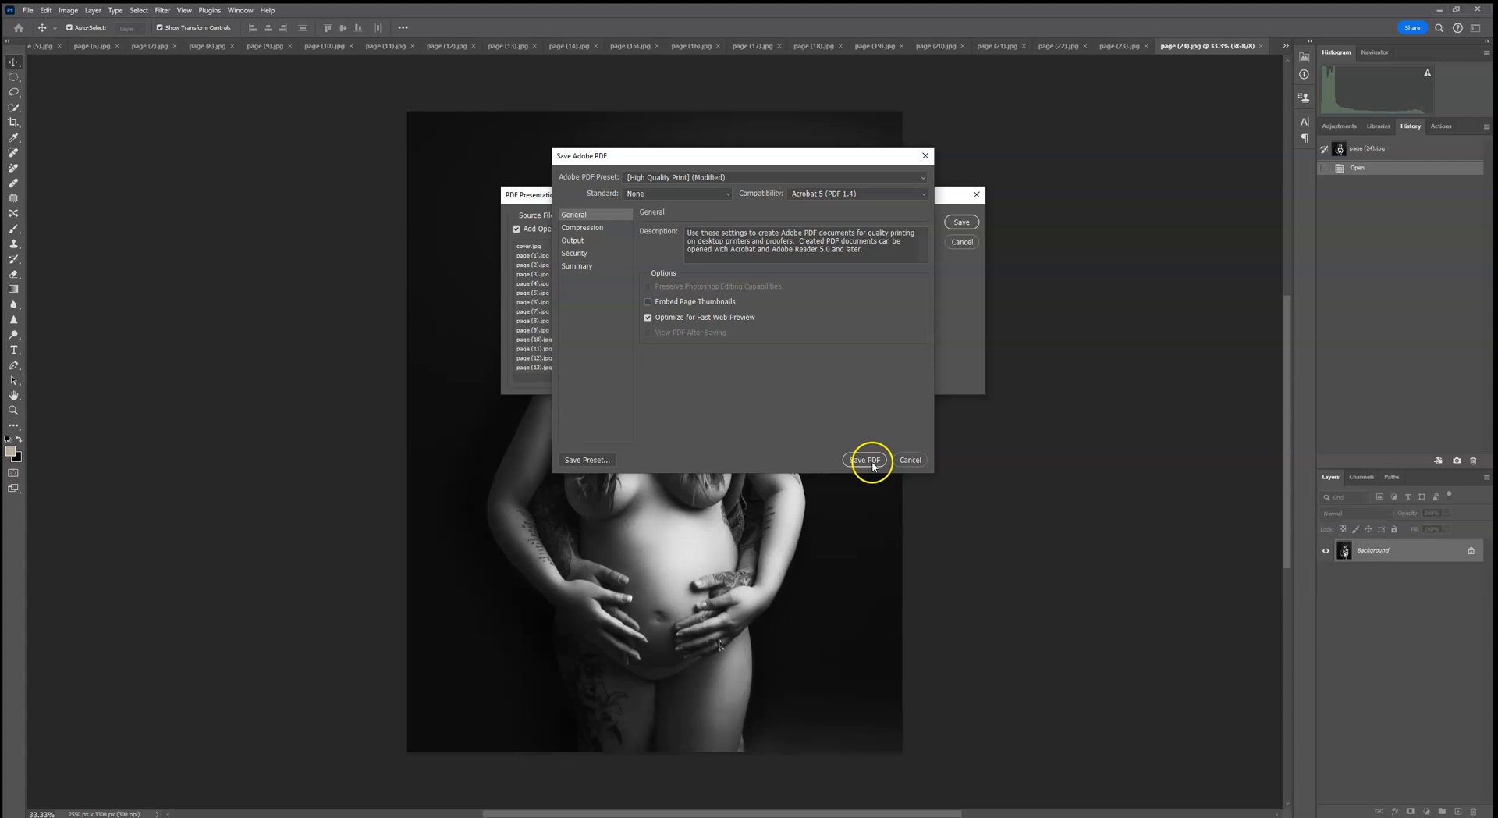
click(866, 458)
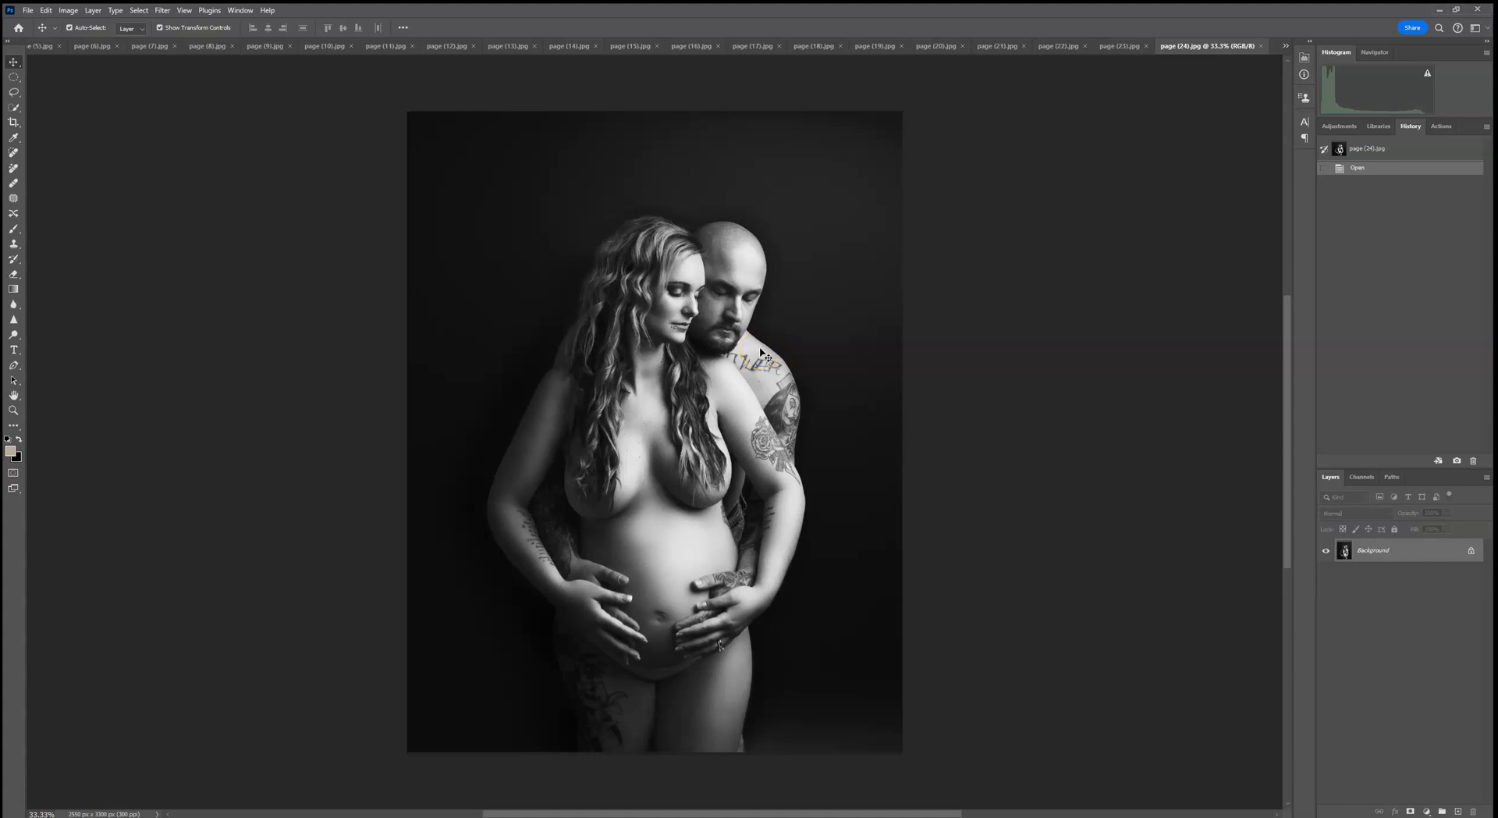
- Close the page (5) and page (6) images
click(156, 45)
click(113, 46)
click(51, 46)
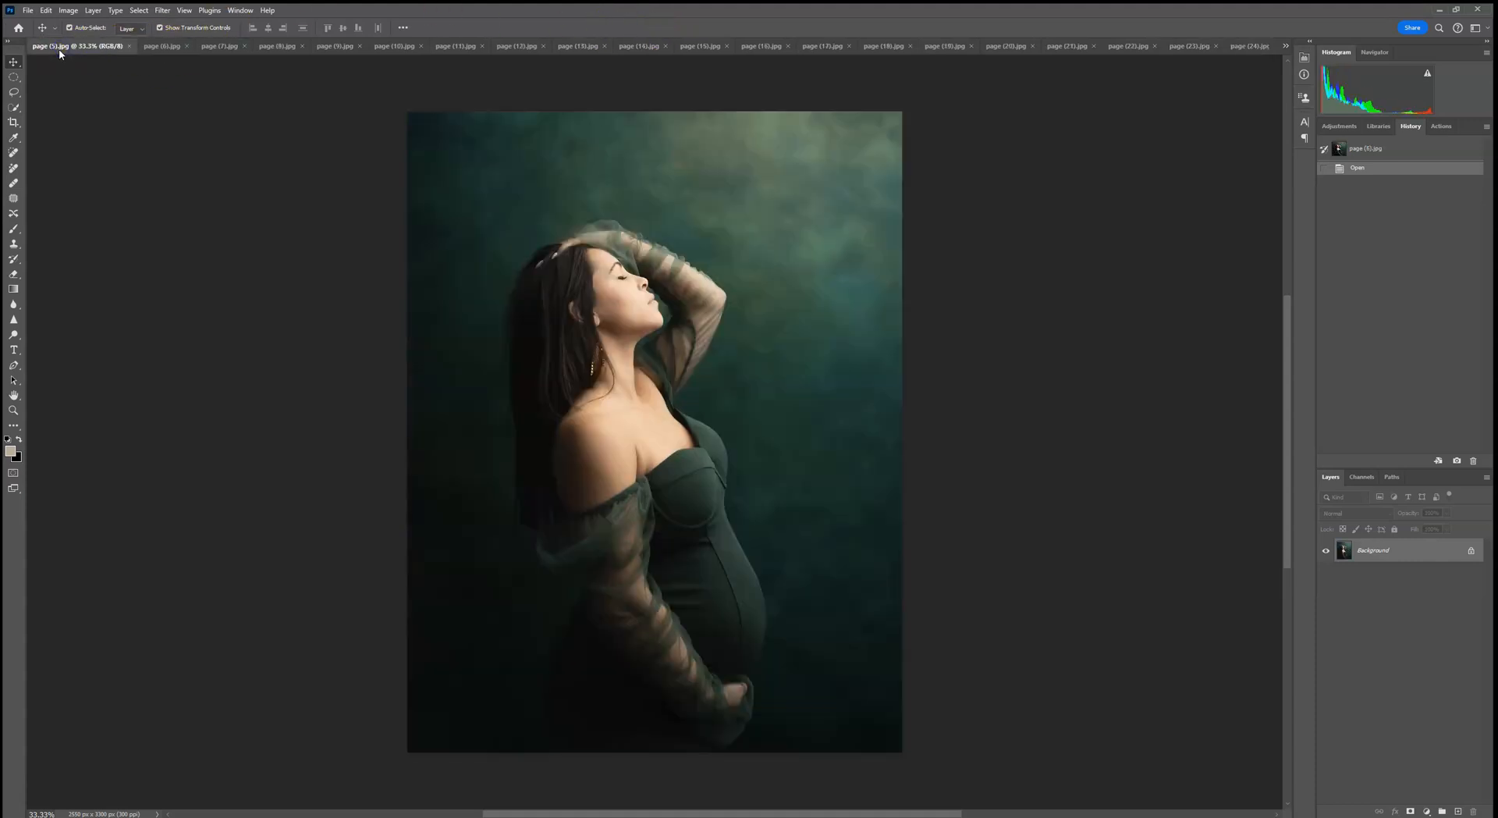
click(128, 46)
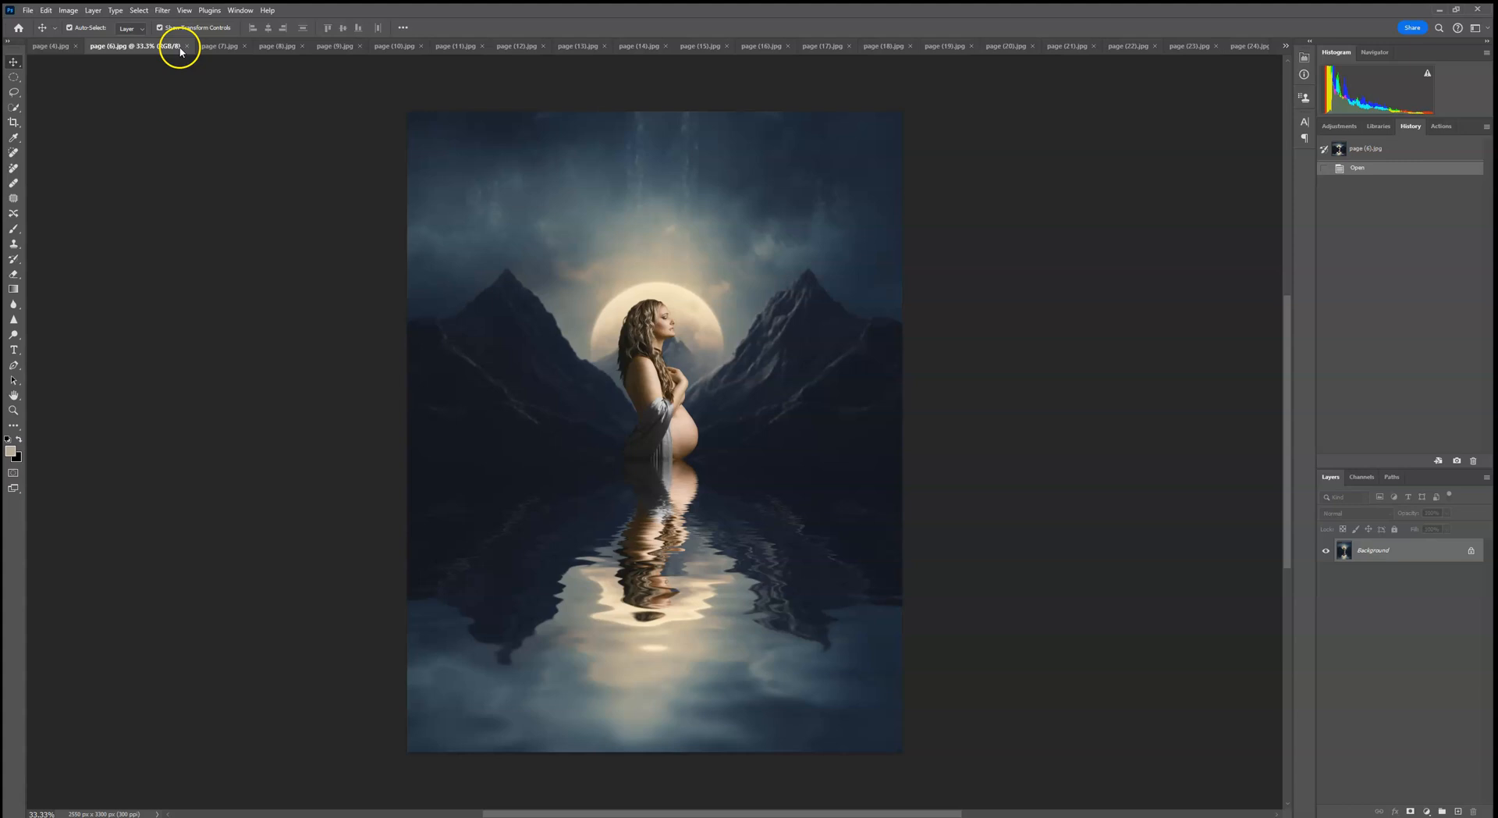
click(180, 46)
- Open NEWBORNcover.psd from the Magazine Masks folder
click(27, 10)
click(55, 37)
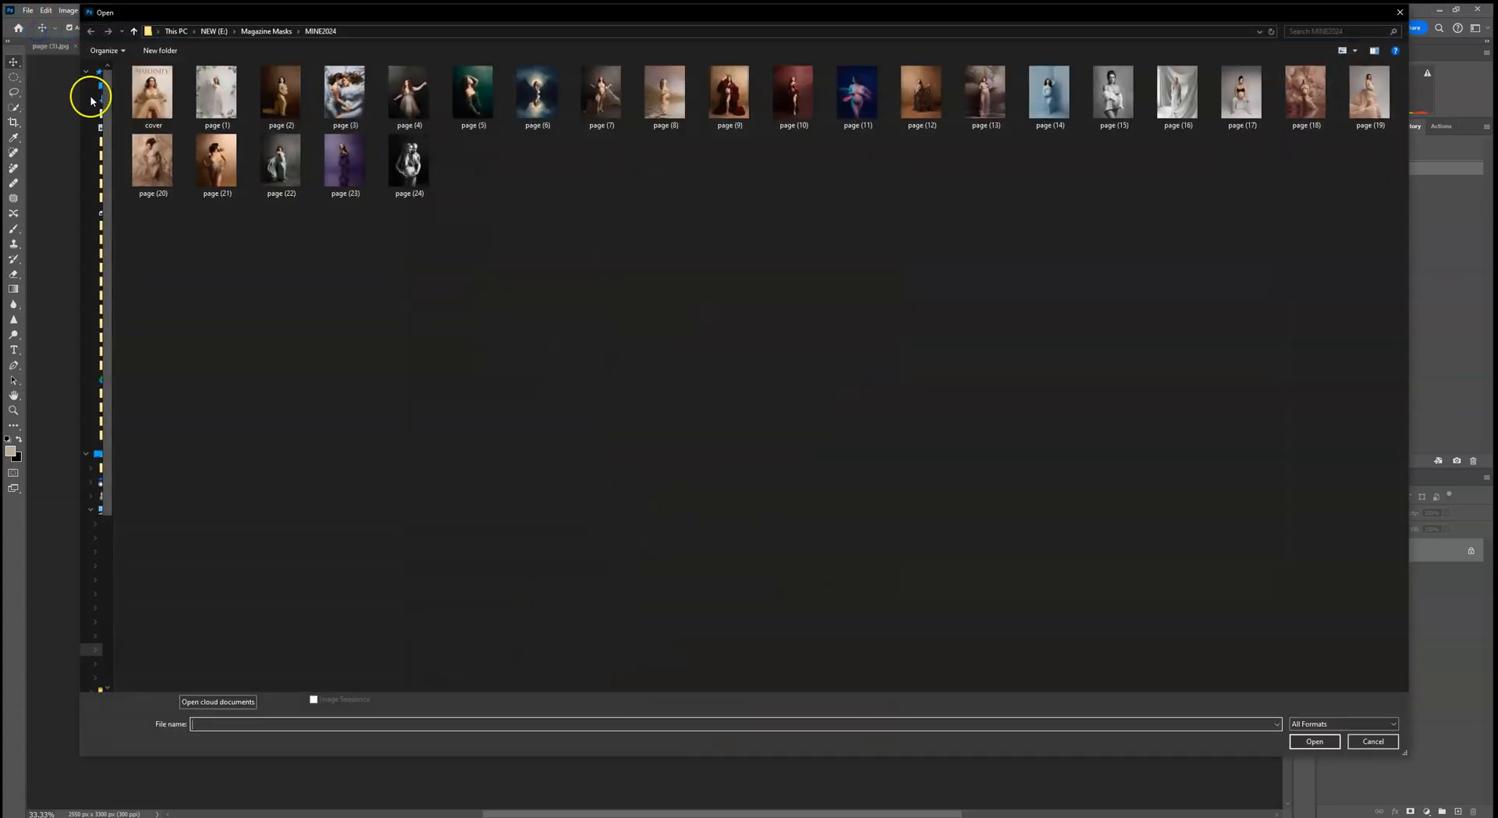
click(132, 32)
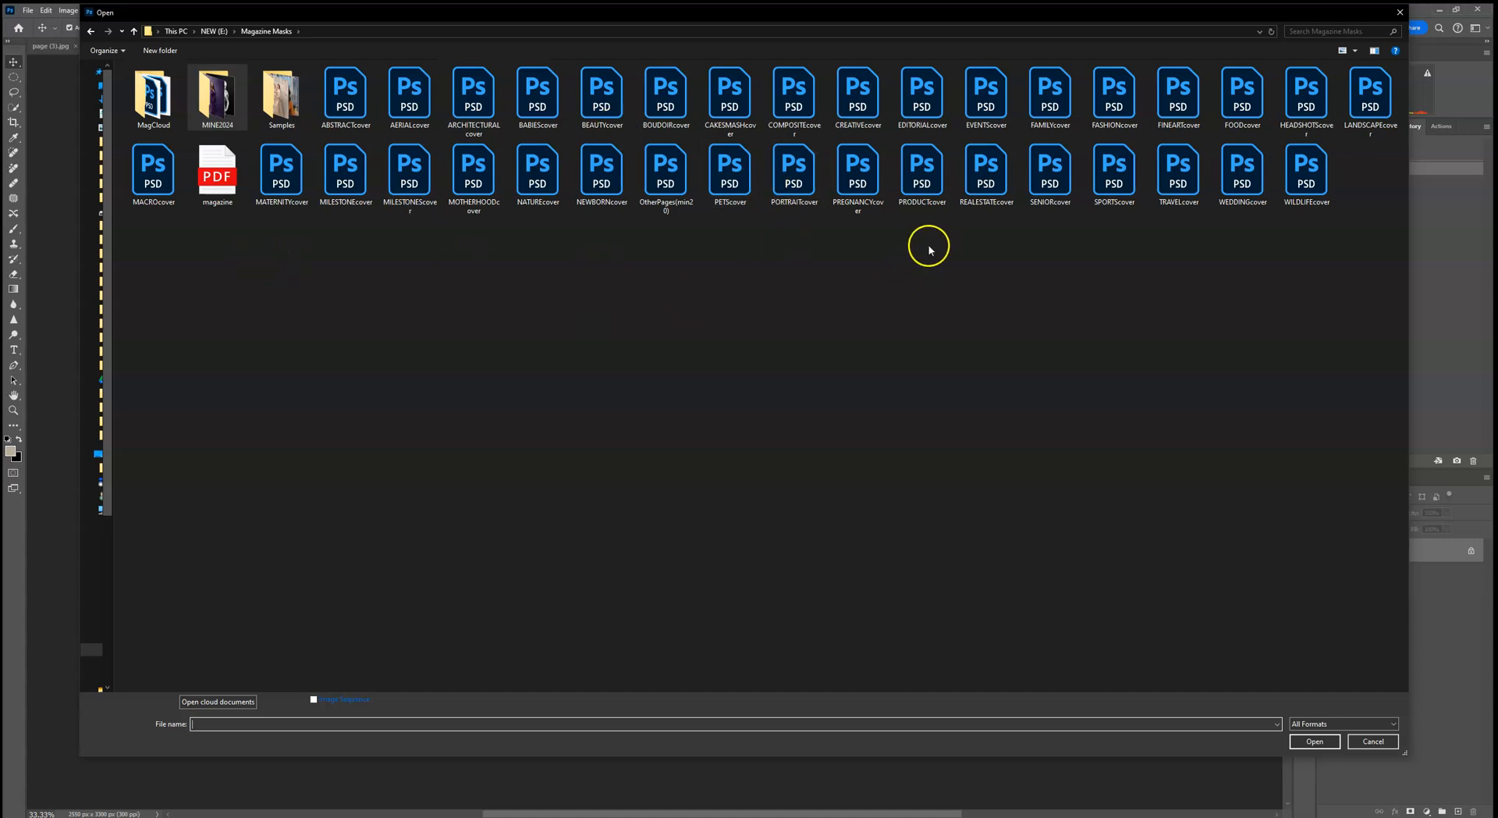
double_click(605, 183)
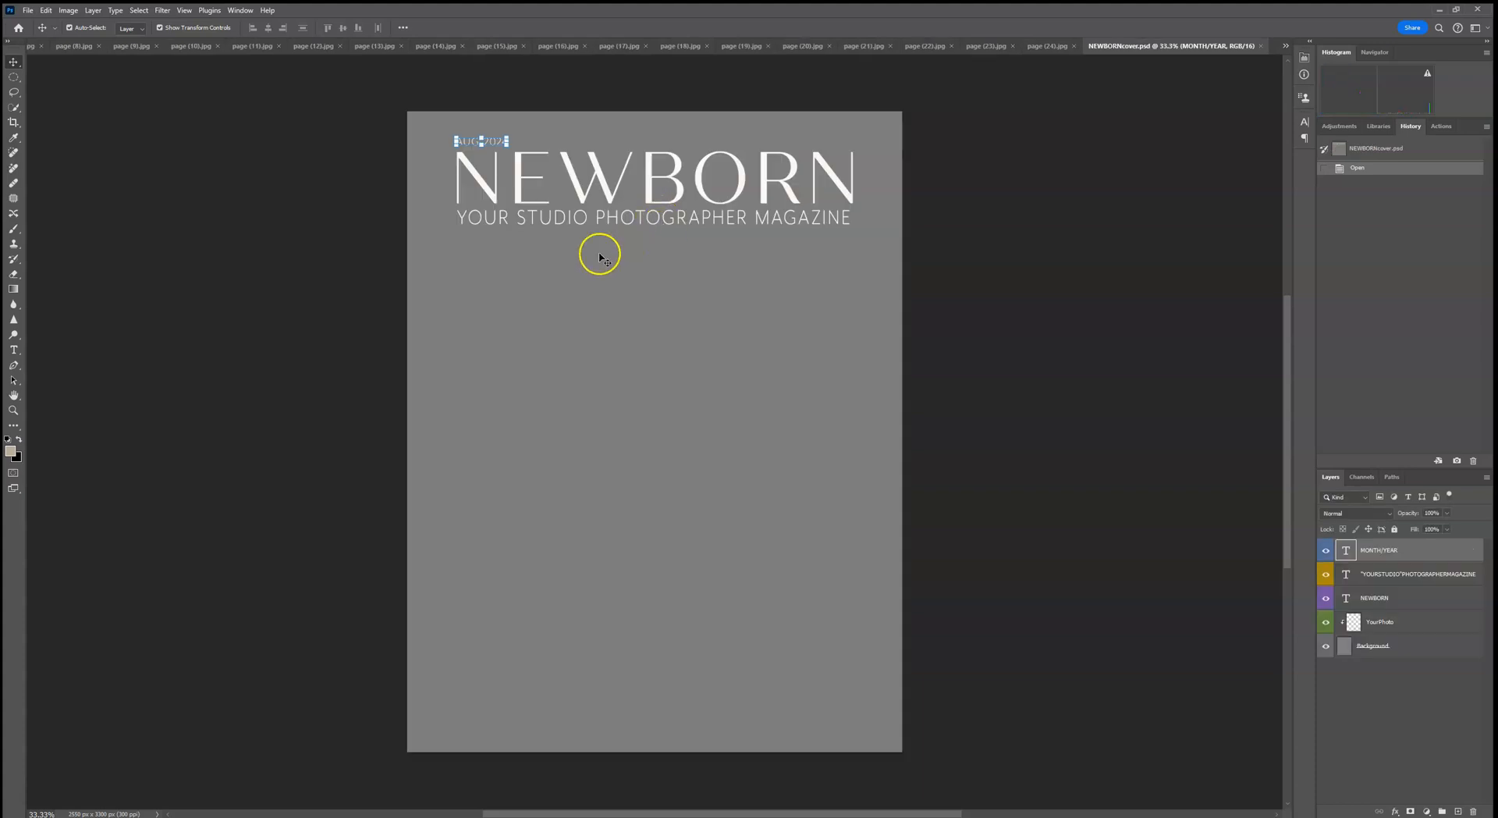
- Replace the NEWBORN cover title with DOGS
click(13, 349)
click(703, 172)
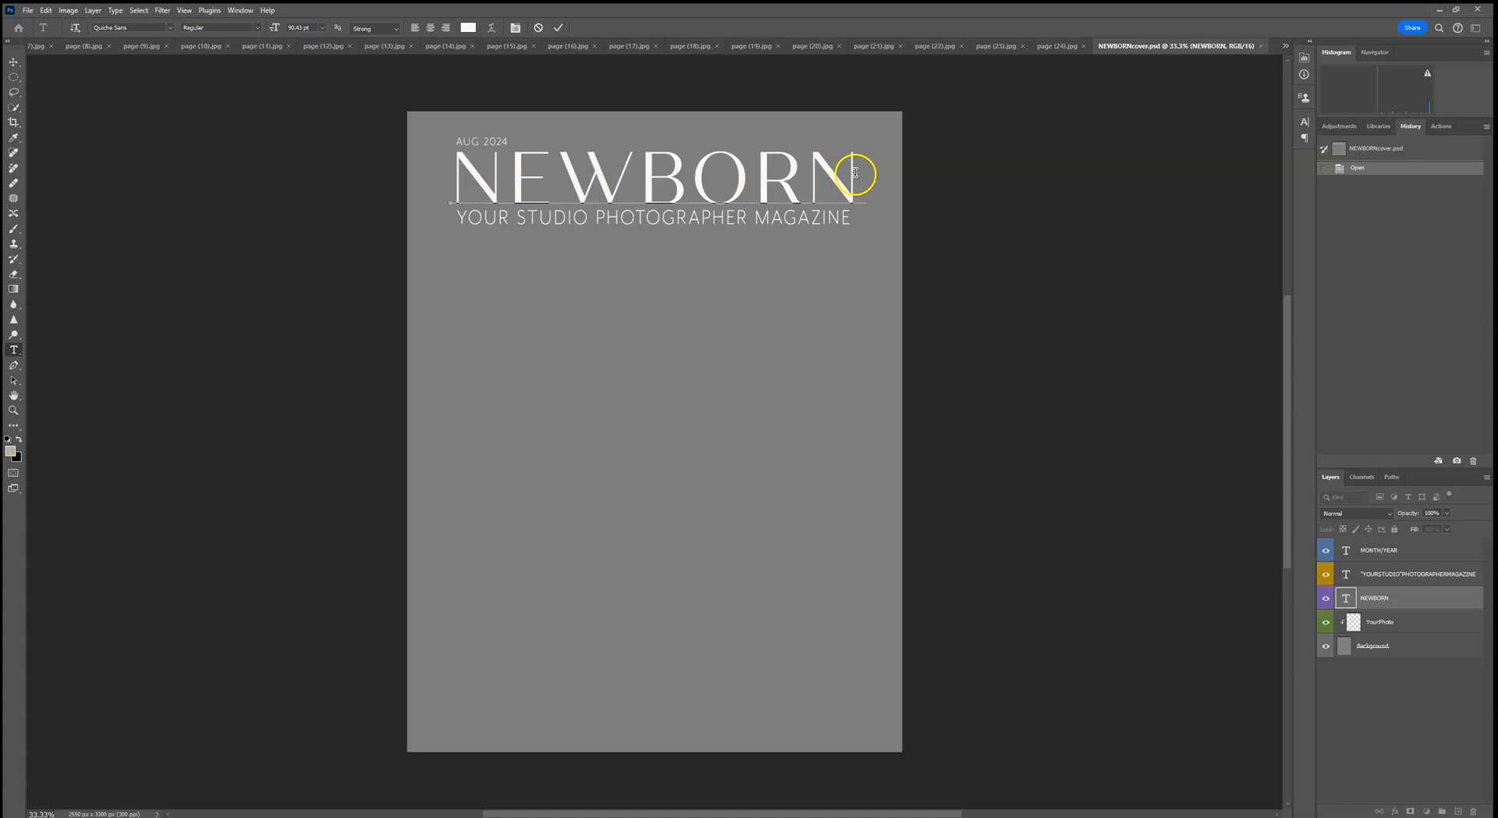
drag(858, 171, 368, 179)
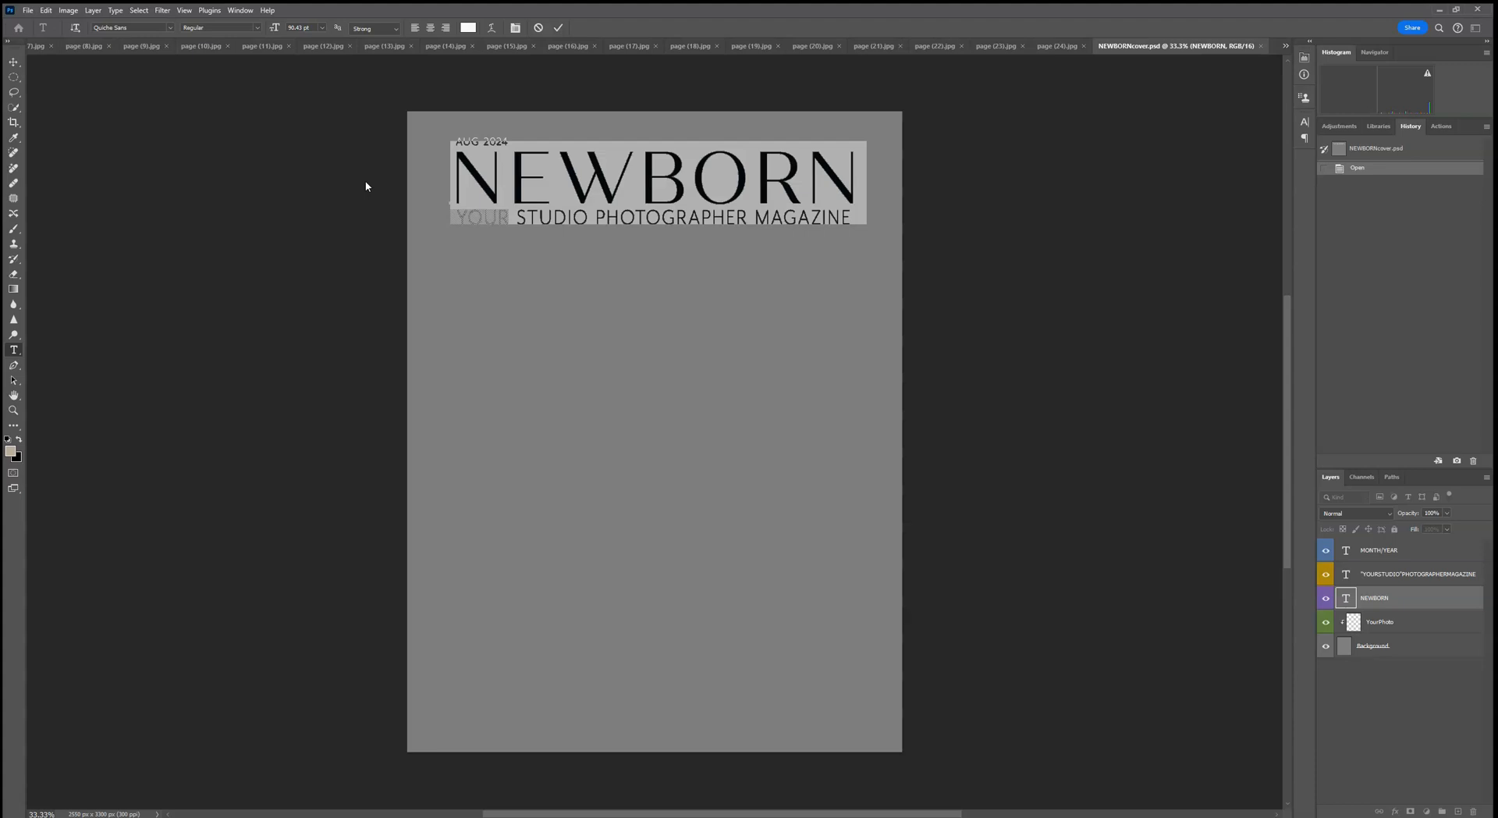
text(DOGS)
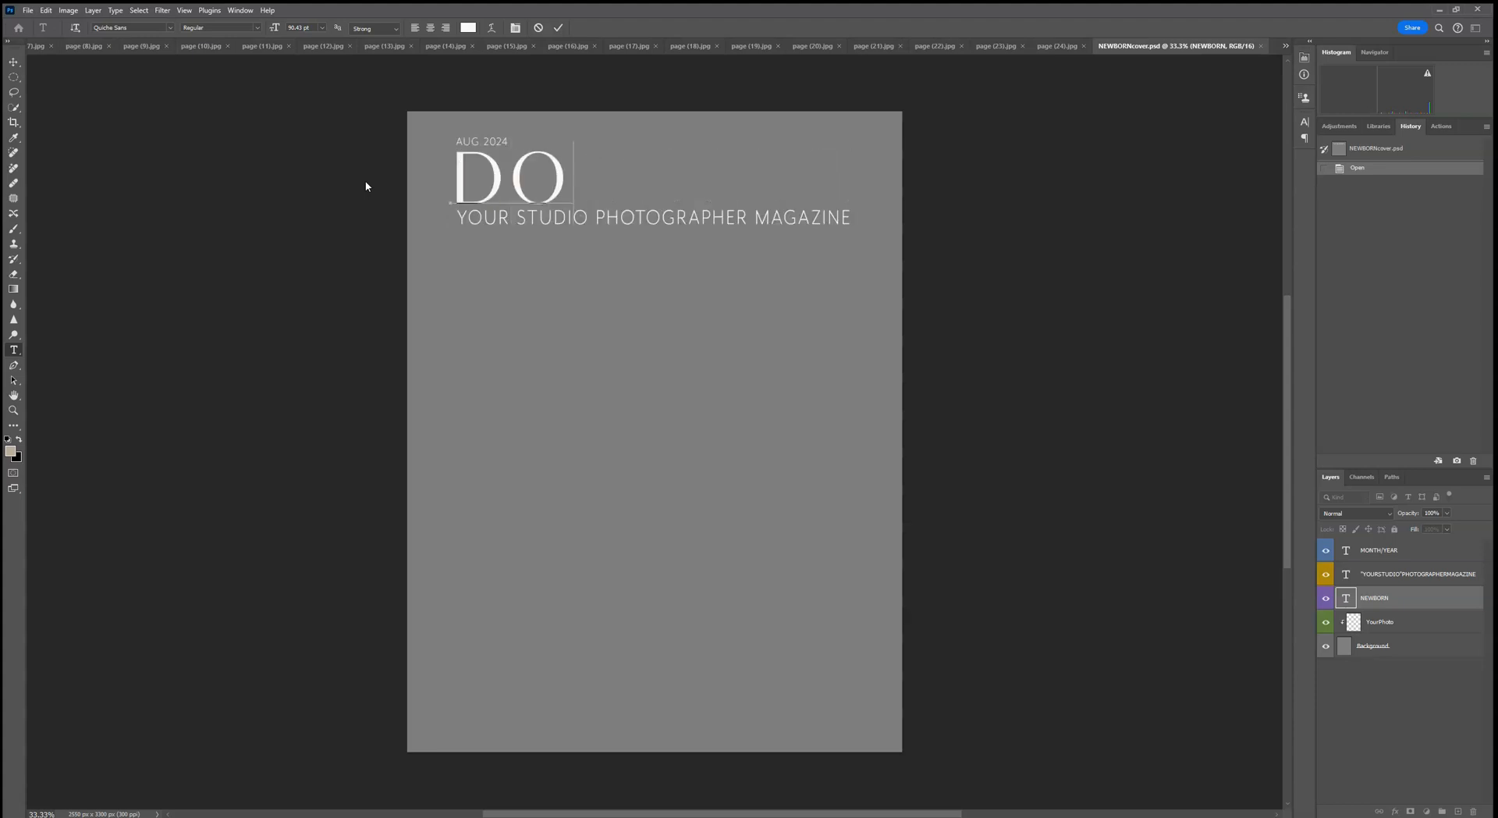
click(558, 27)
click(669, 176)
click(13, 62)
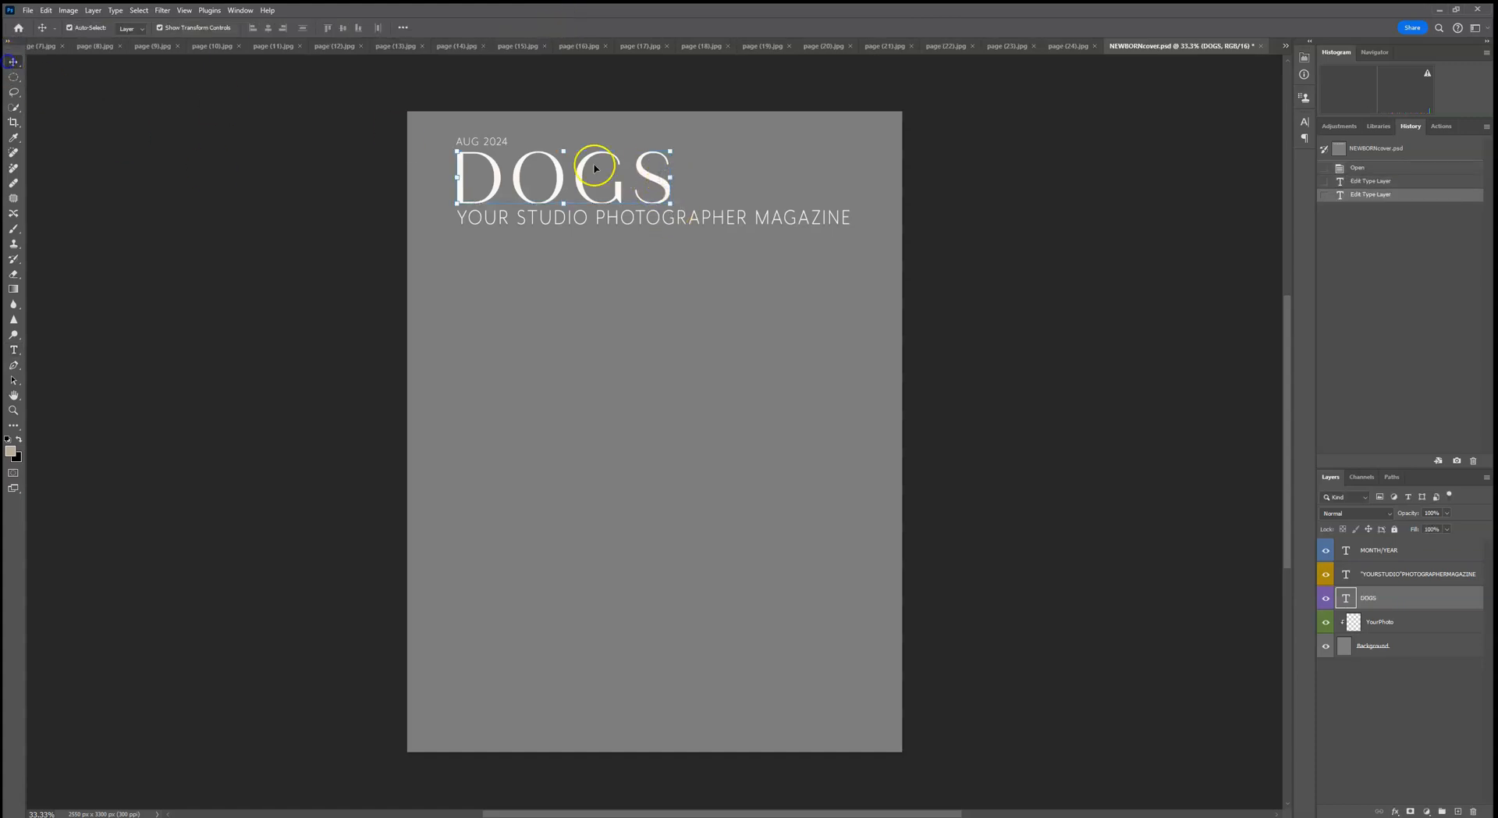
- Centre the DOGS title horizontally above the studio line
click(564, 147)
drag(576, 169, 665, 170)
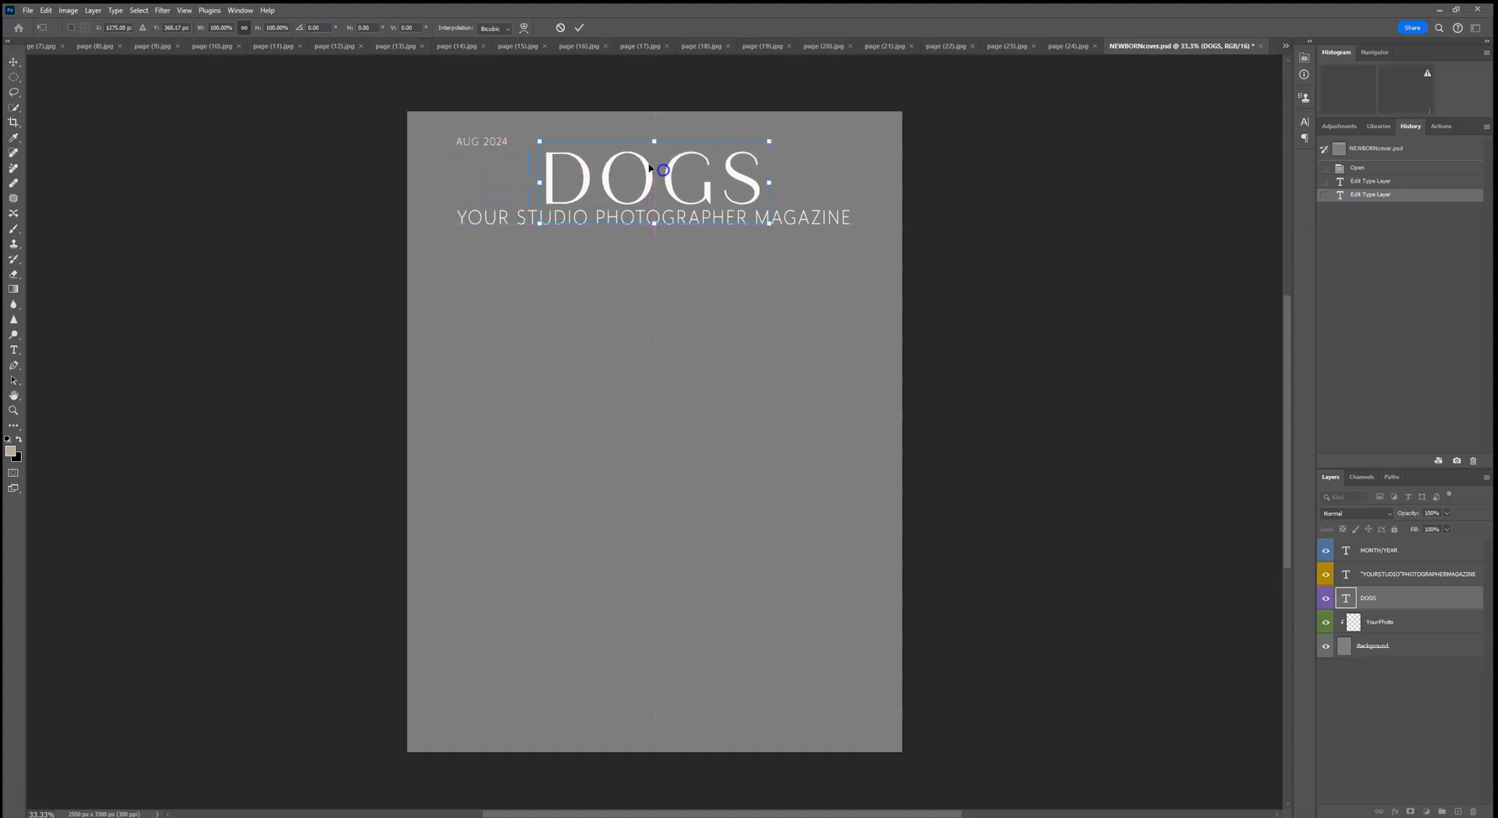
click(579, 27)
- Rotate the AUG 2024 text to -90° and fit it vertically beside the D of DOGS, matching the title's height
click(499, 141)
drag(512, 134, 466, 108)
click(308, 27)
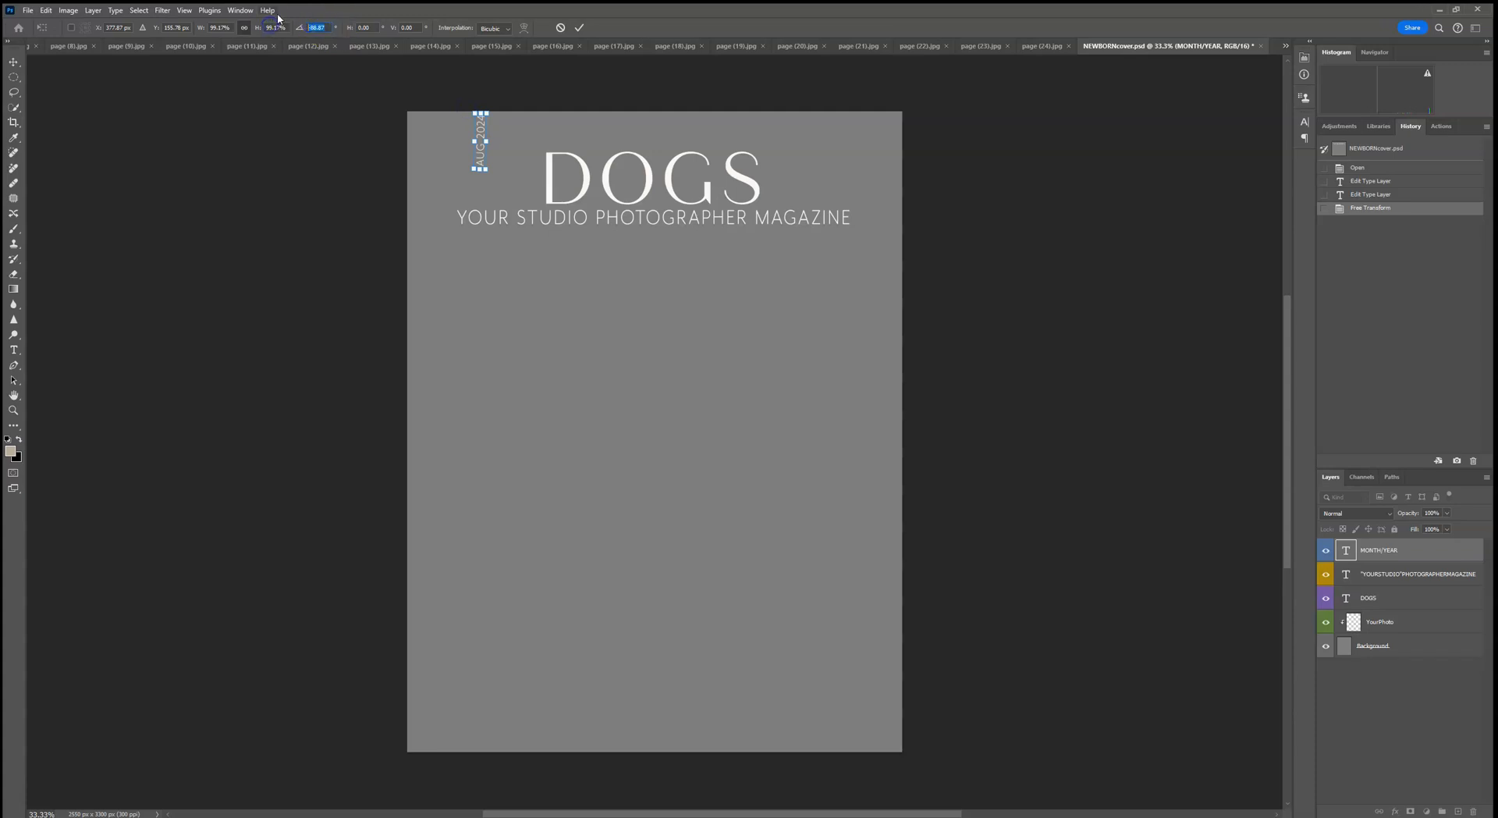
drag(503, 158, 534, 180)
drag(326, 27, 266, 27)
text(-90)
drag(480, 126, 539, 202)
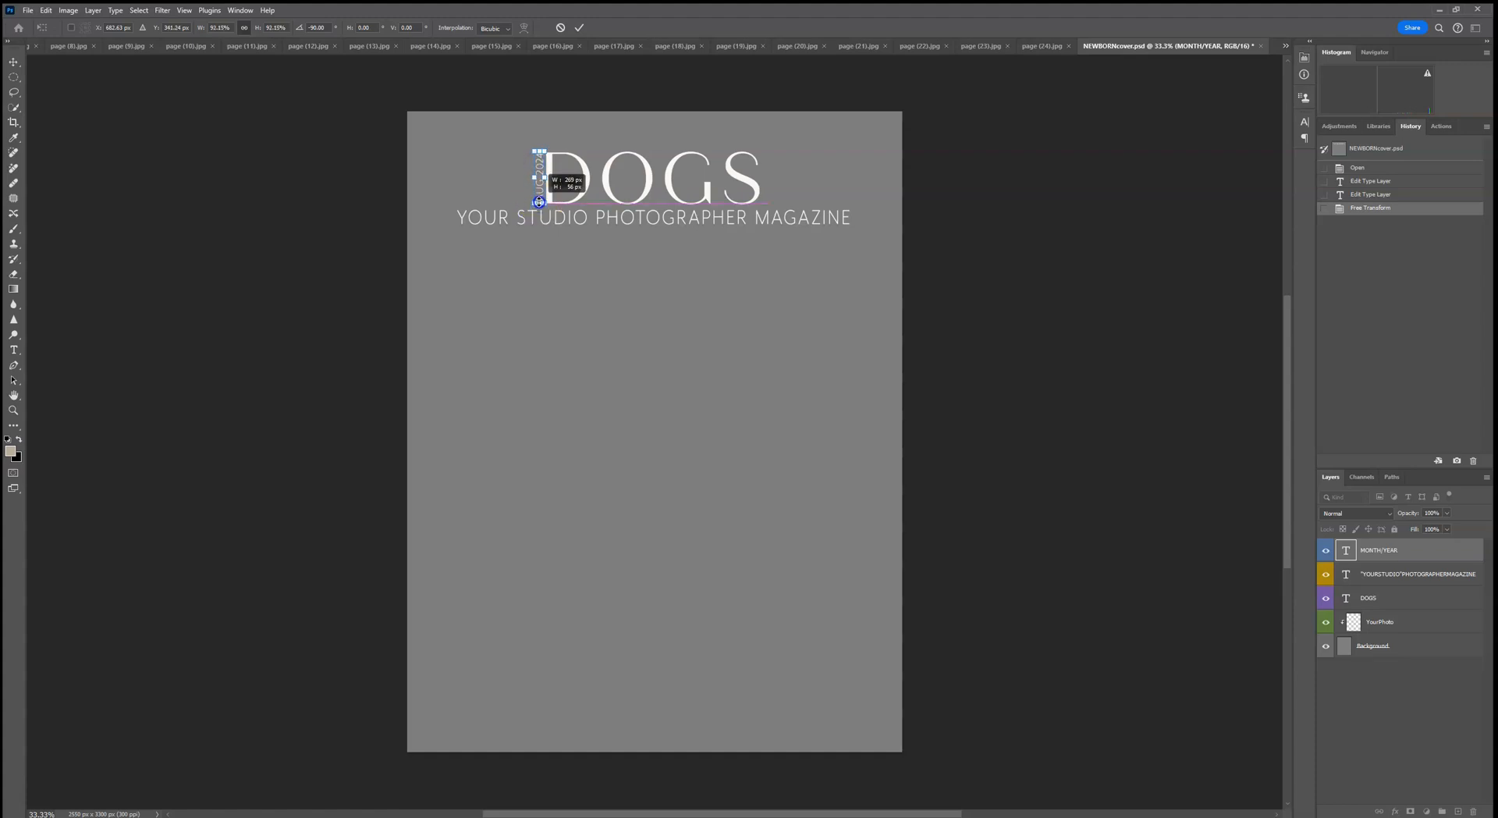
click(579, 27)
- Revert NEWBORNcover.psd to its originally opened state
click(487, 252)
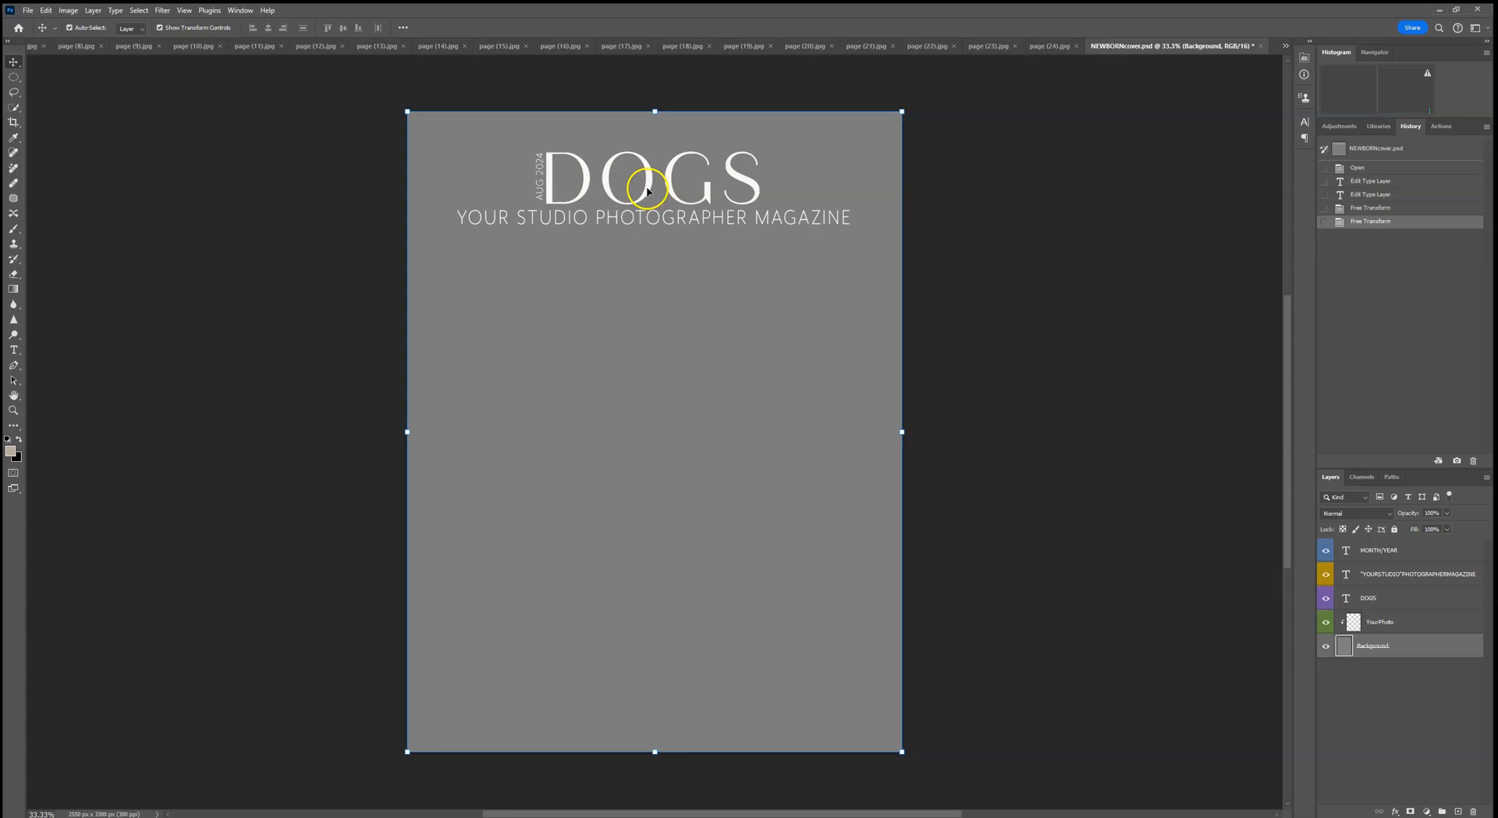
click(1377, 169)
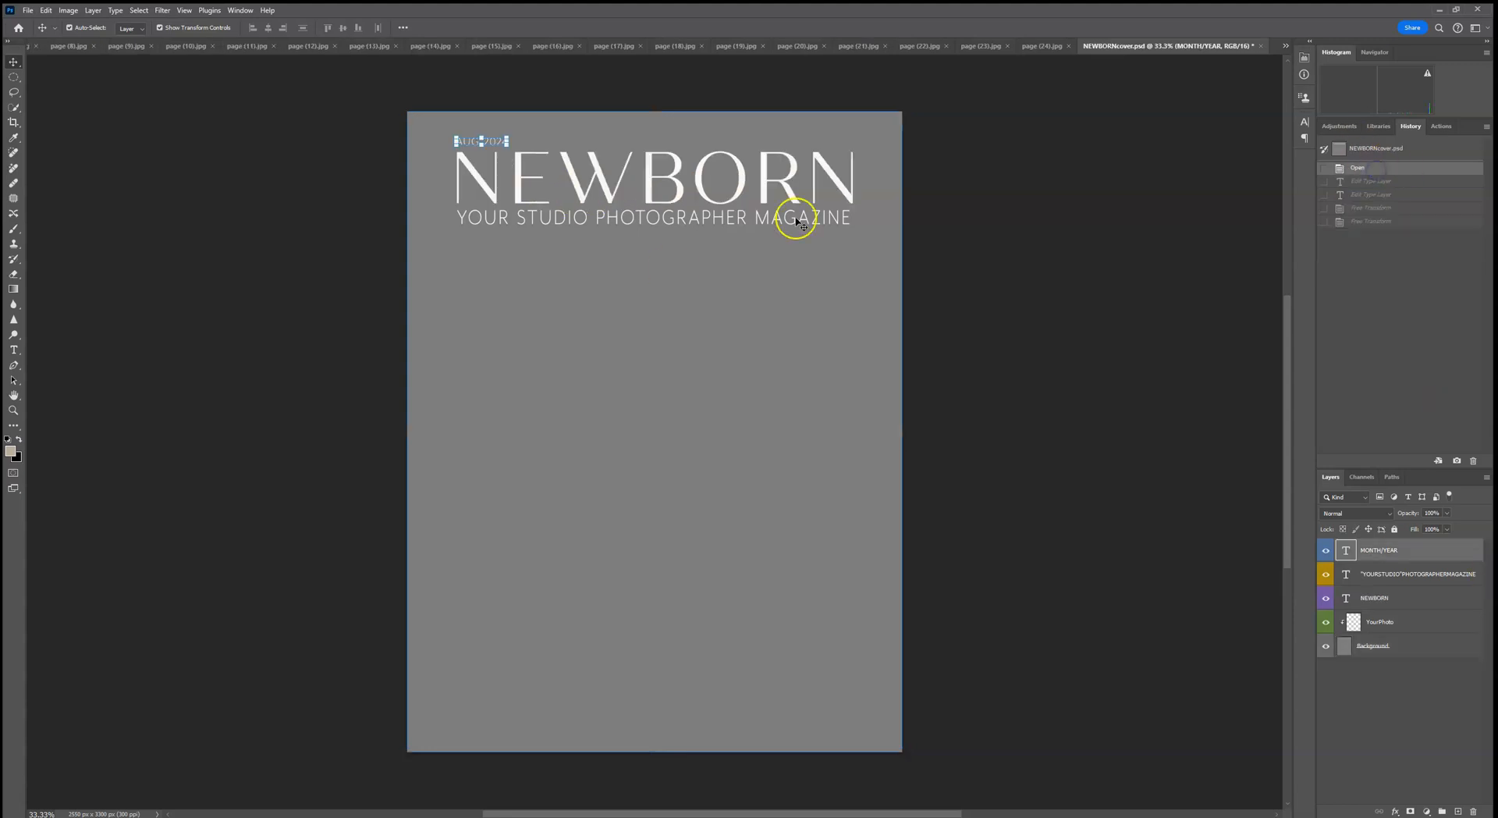
- Replace the NEWBORN cover title with PORTRAIT
click(14, 349)
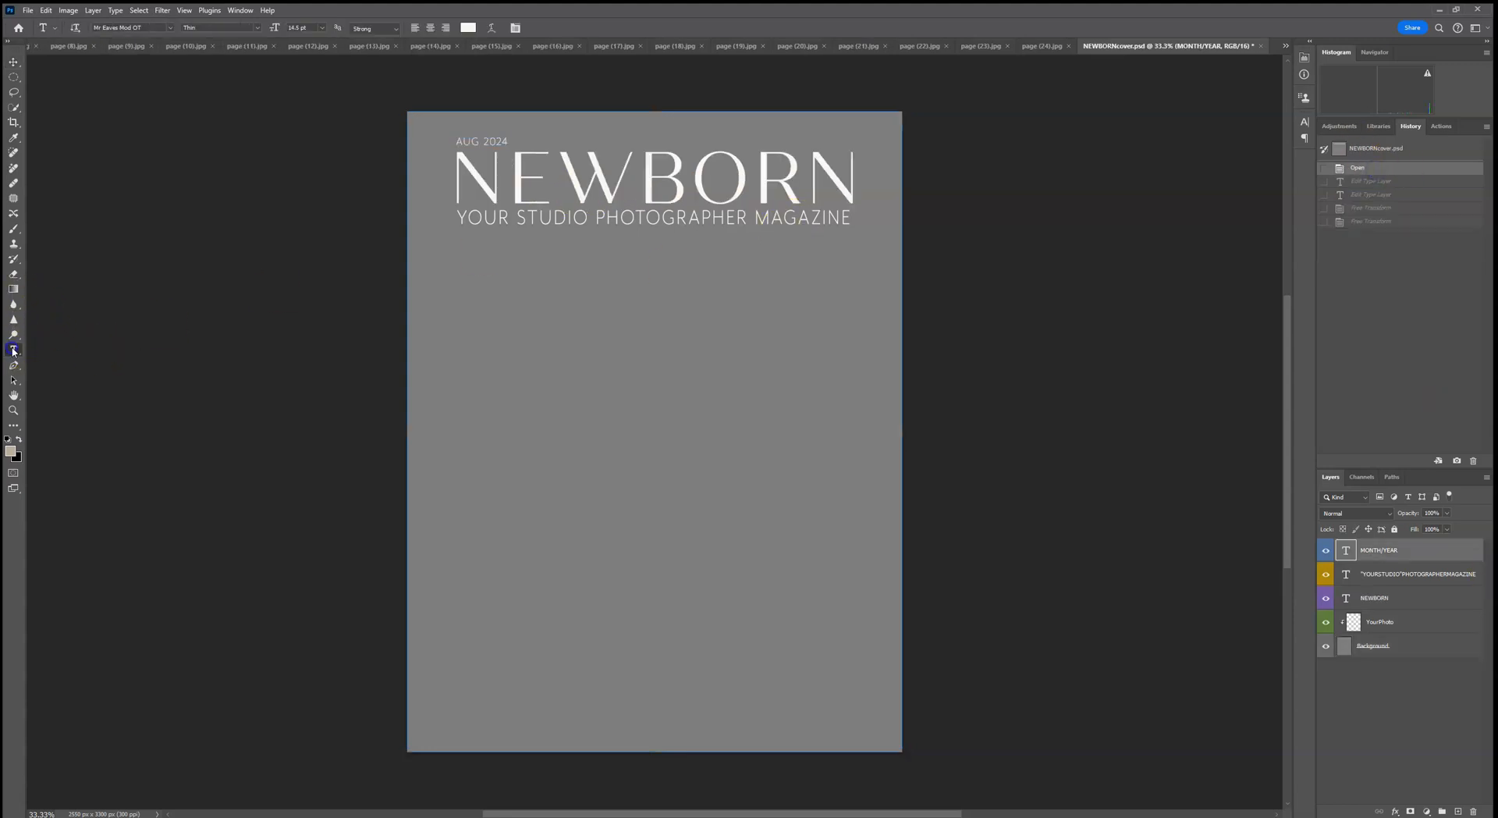
click(727, 168)
drag(864, 168, 424, 171)
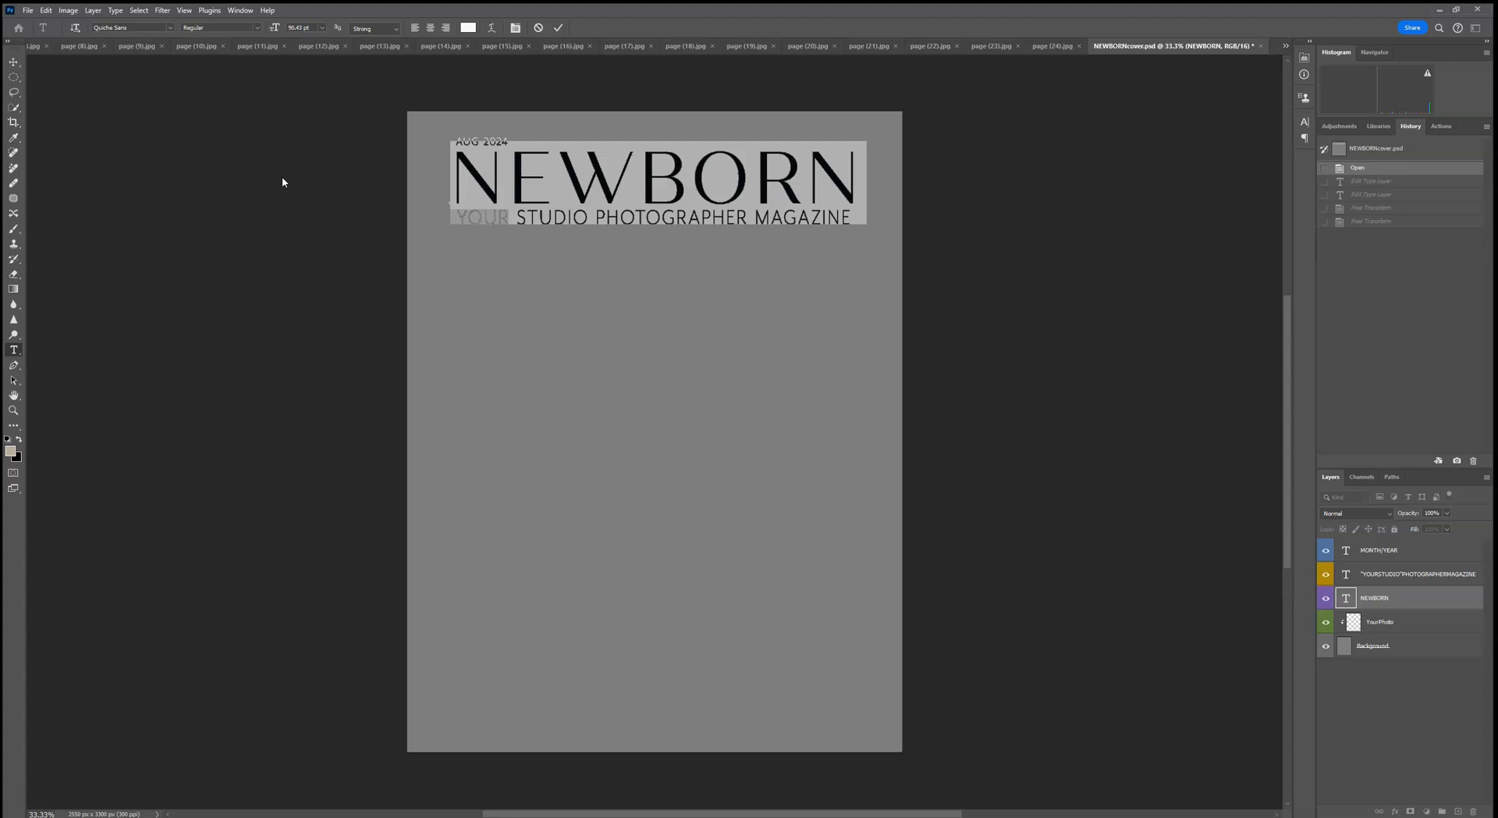
text(PORTR)
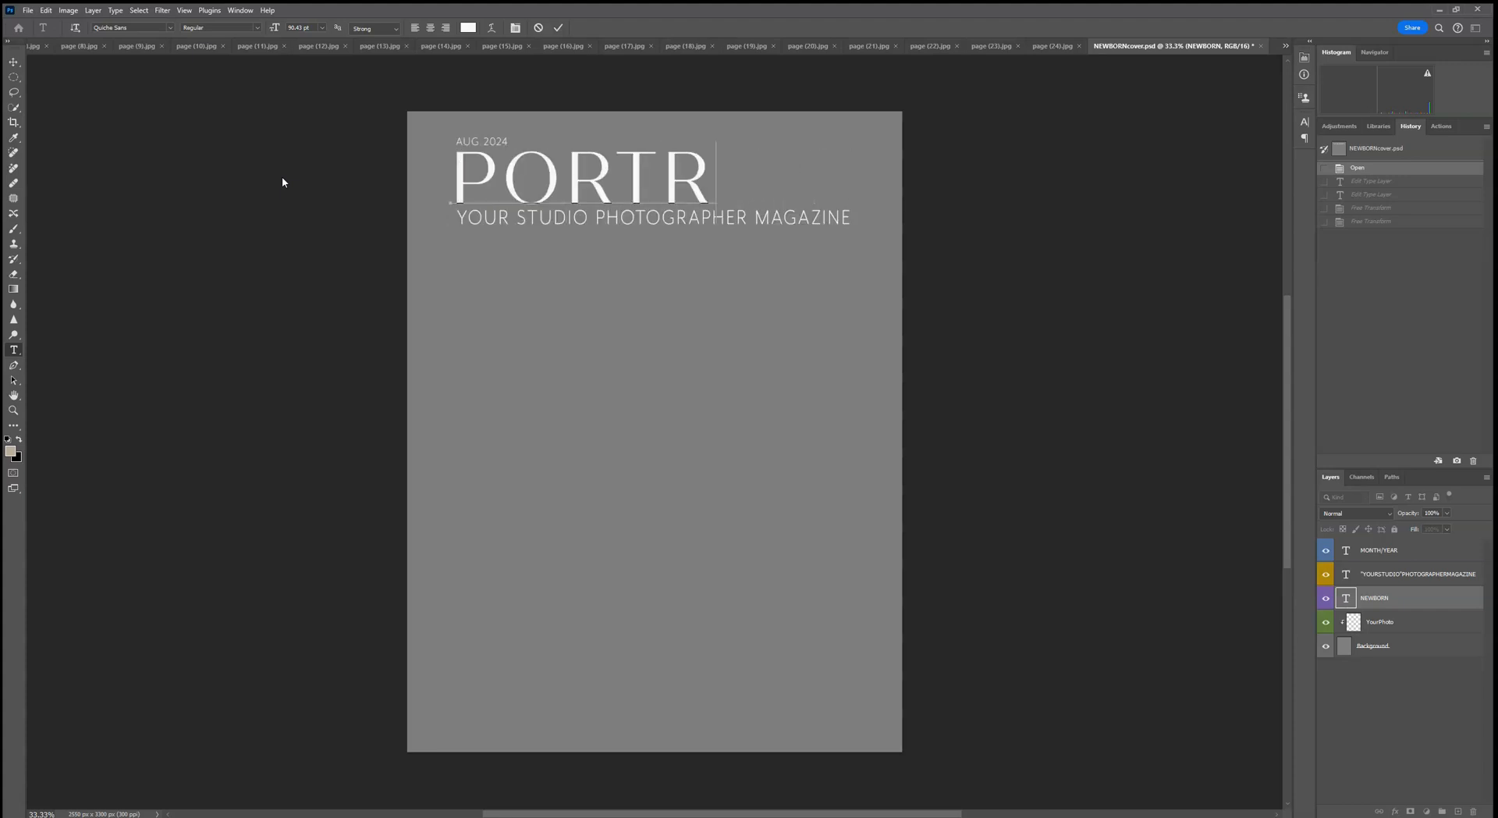
text(AIT)
click(558, 27)
- Set the letter tracking of the PORTRAIT title to 200
drag(839, 175, 453, 191)
click(1303, 122)
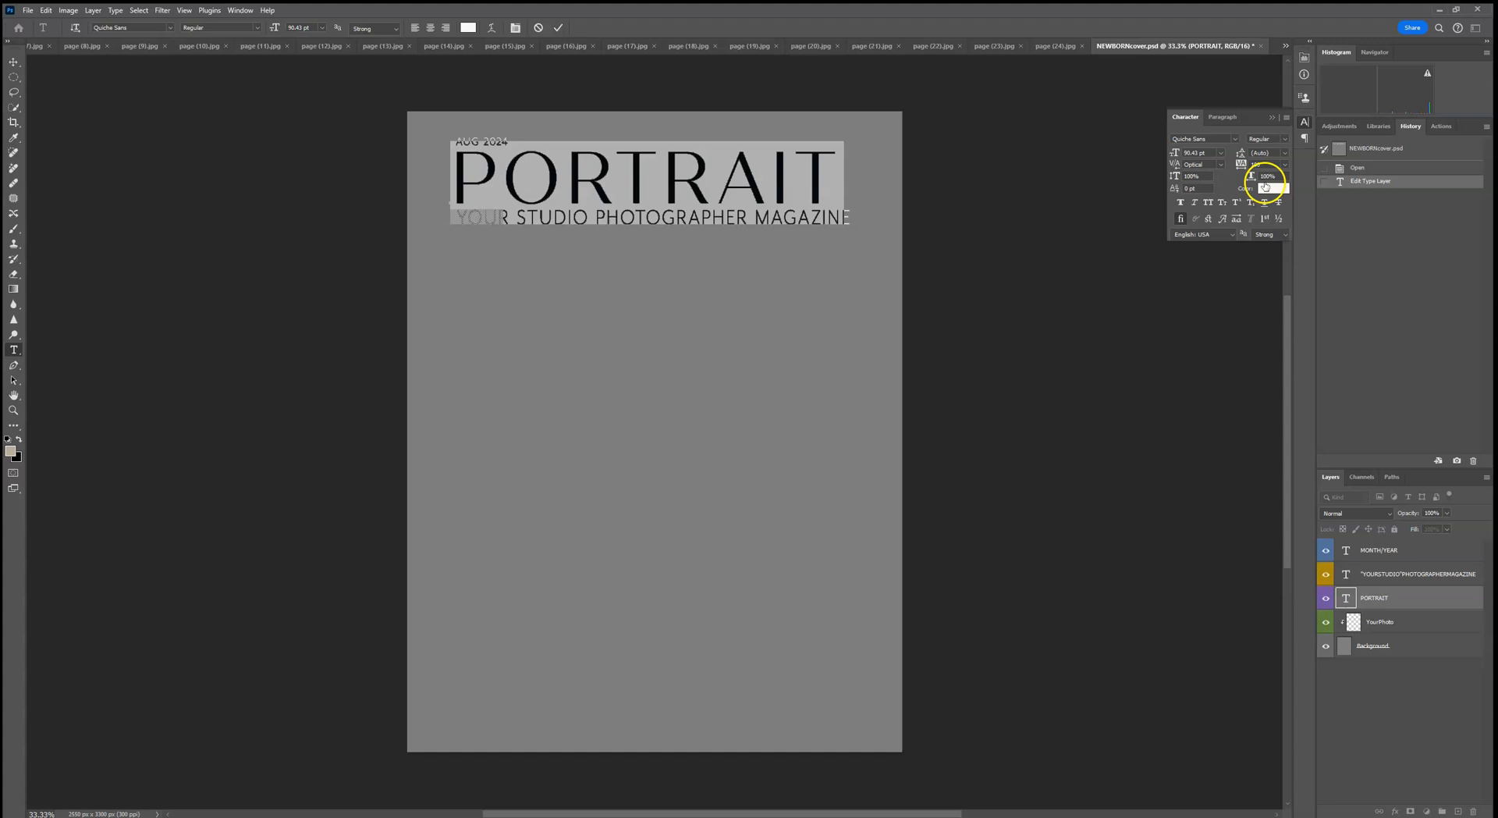
click(1287, 166)
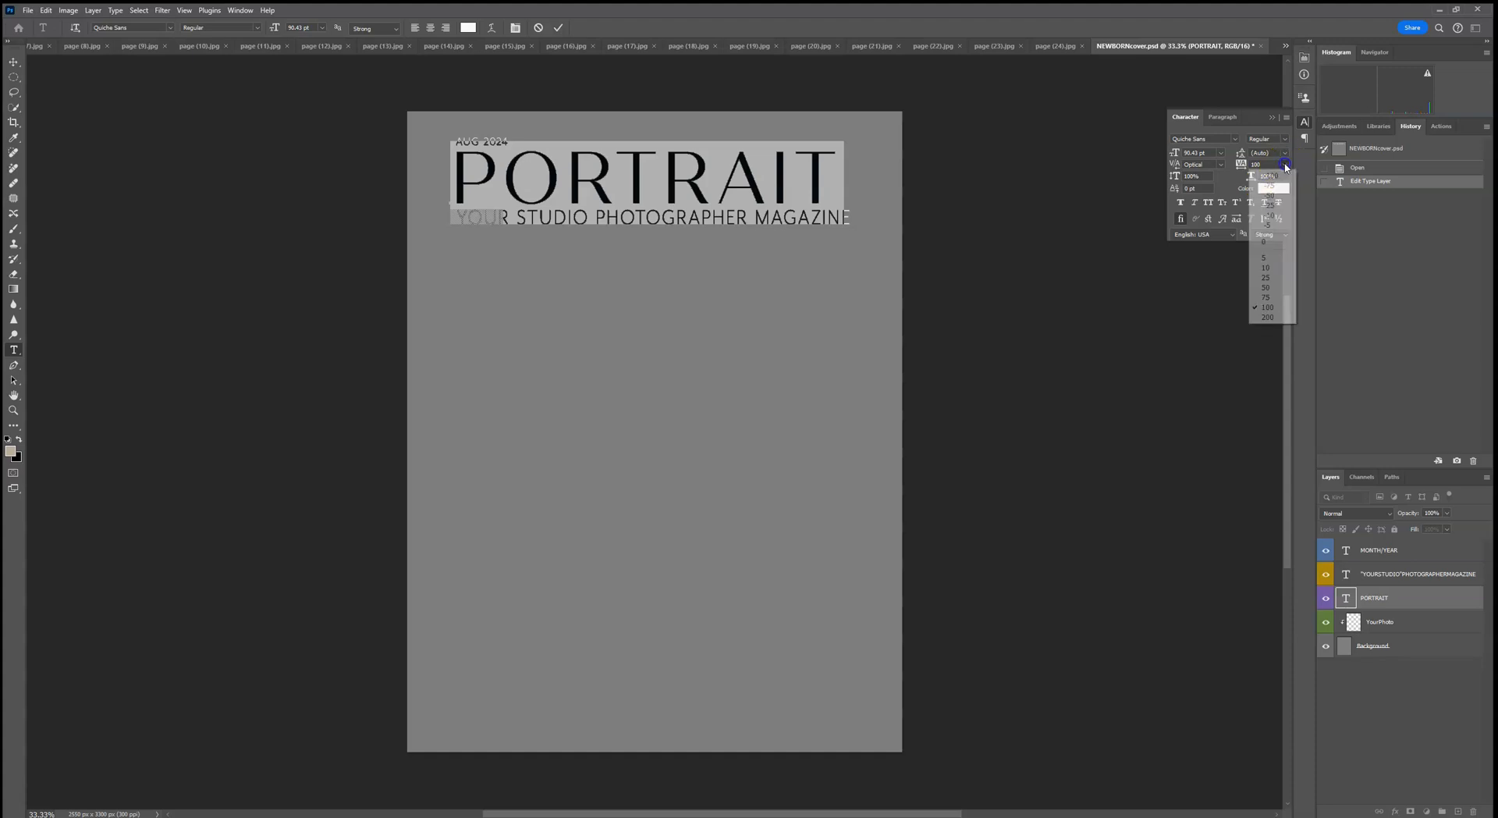
click(1280, 318)
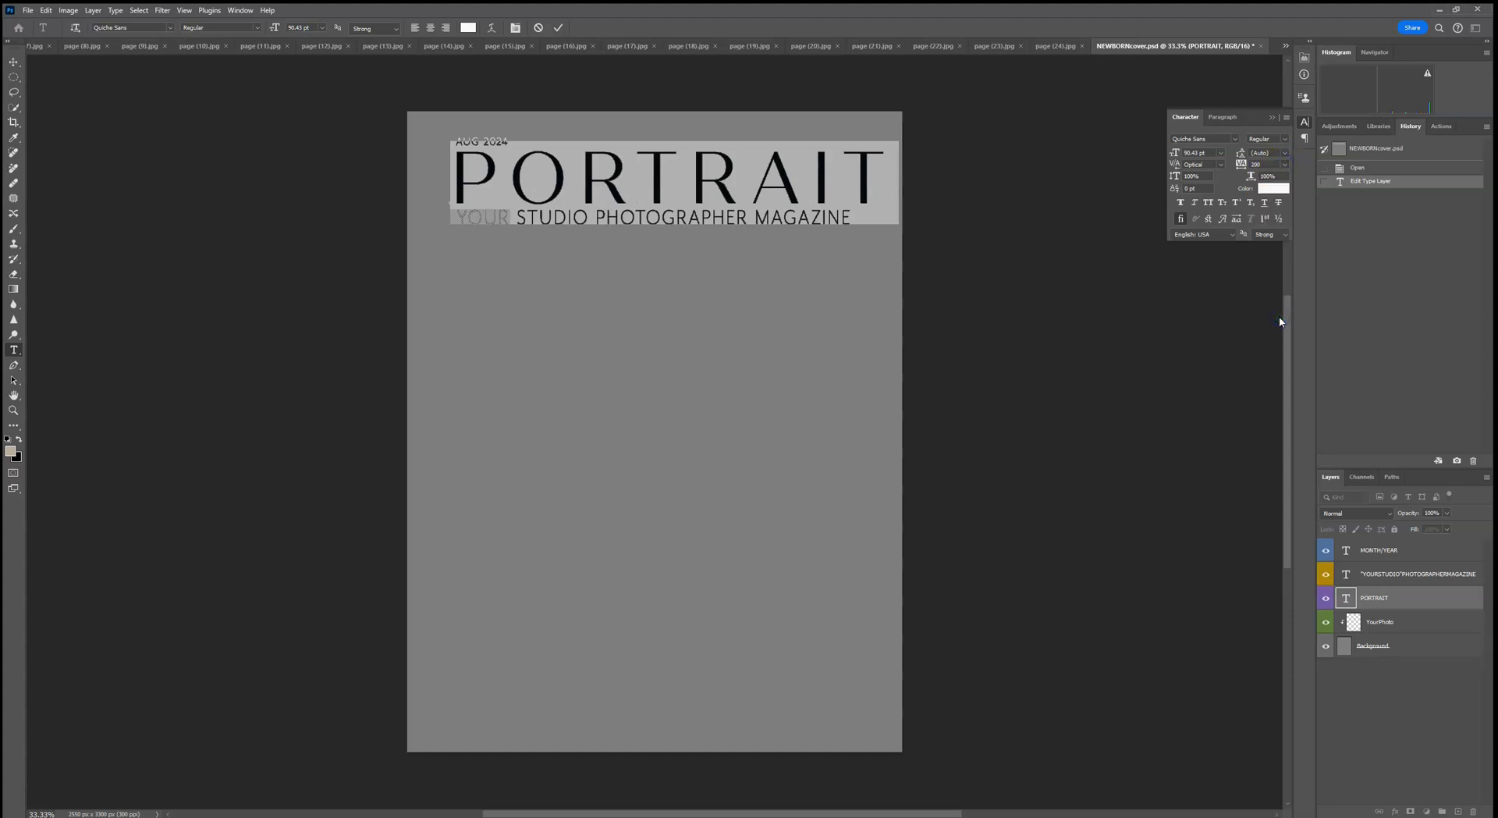
click(558, 27)
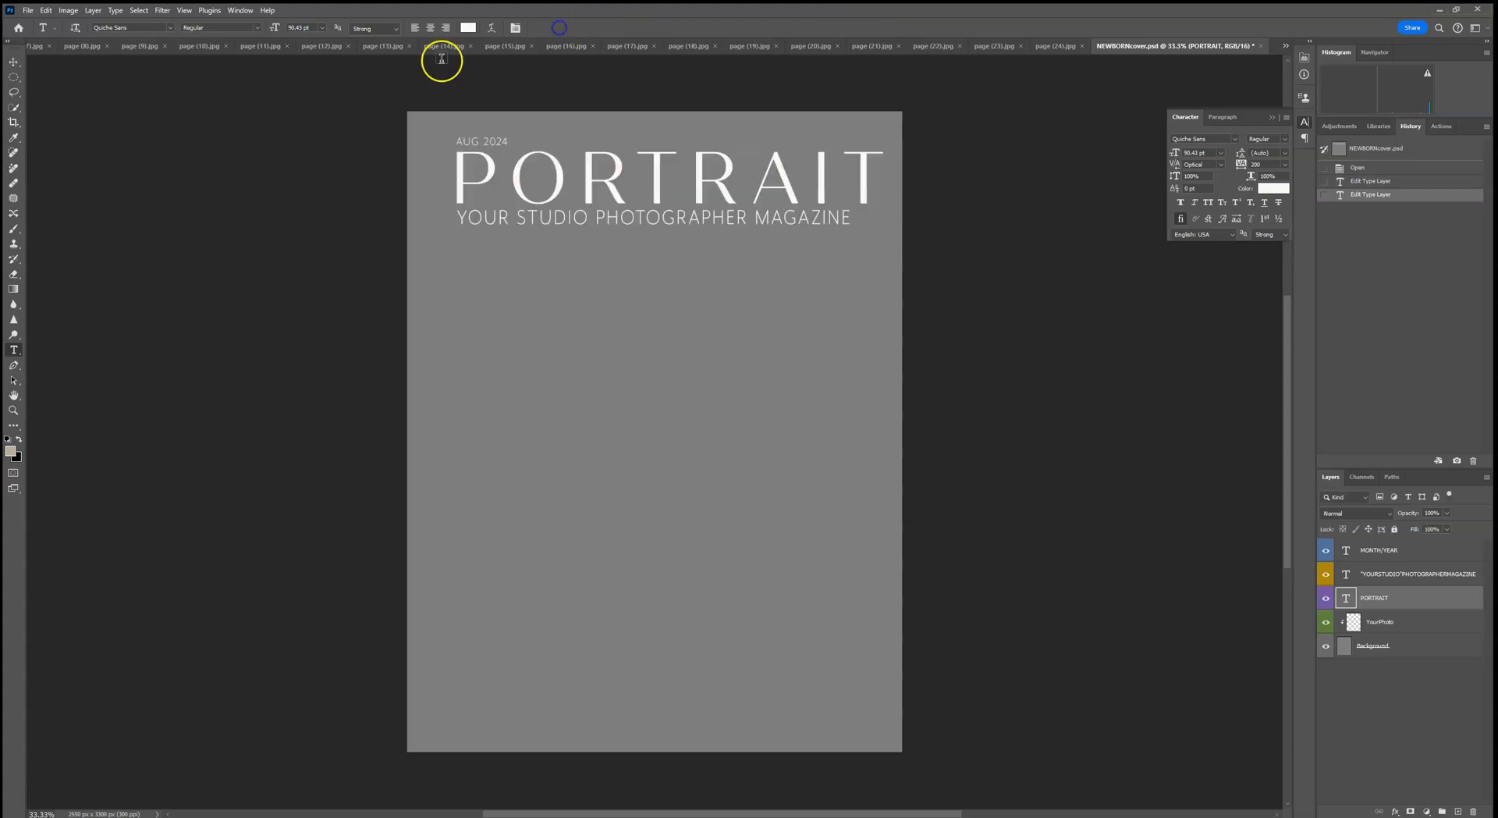
- Narrow the PORTRAIT title horizontally to match the width of the studio line beneath it, keeping its height
click(13, 64)
click(881, 177)
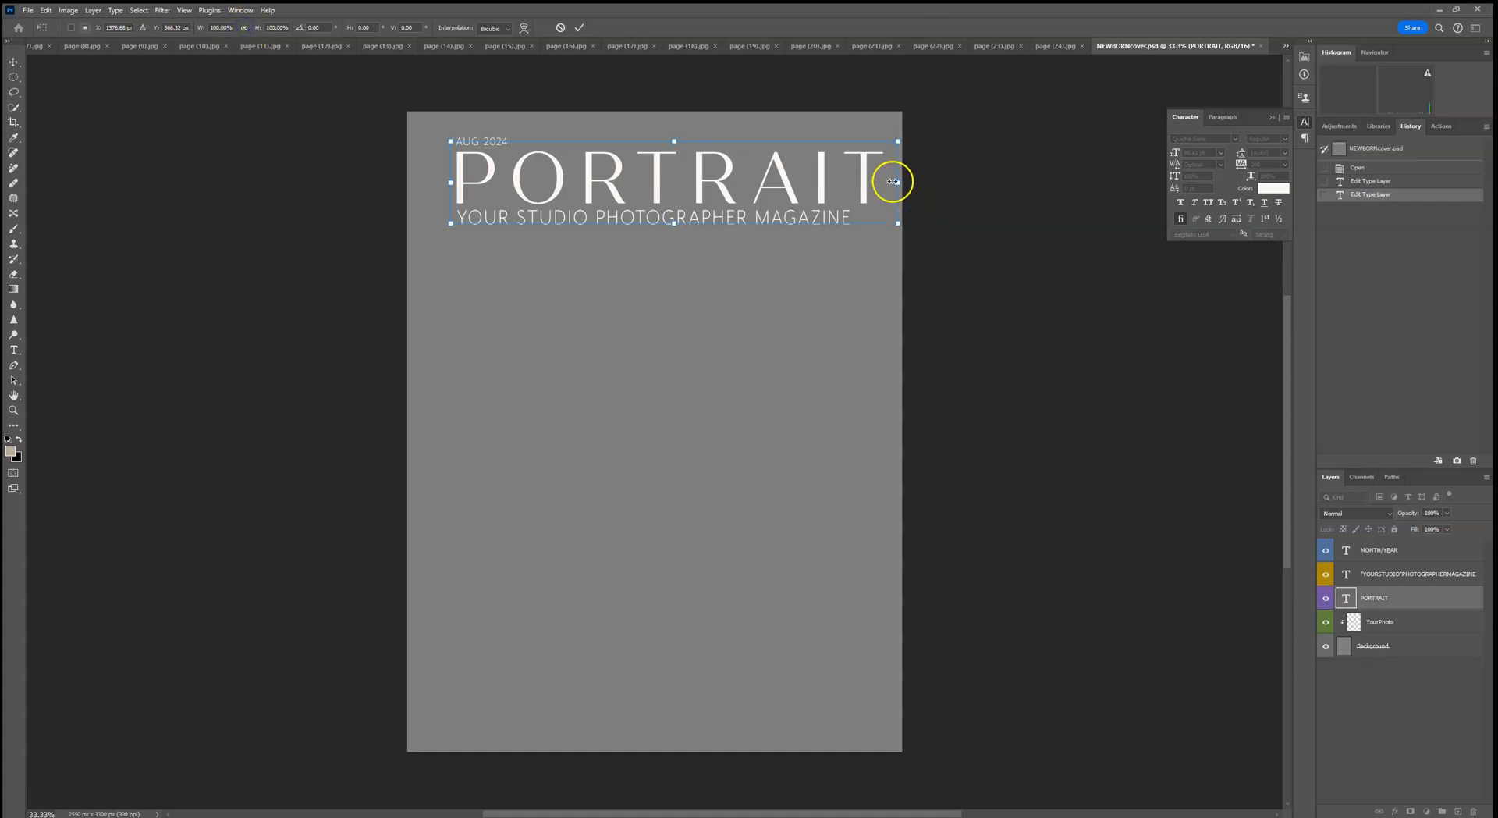
drag(898, 183, 866, 187)
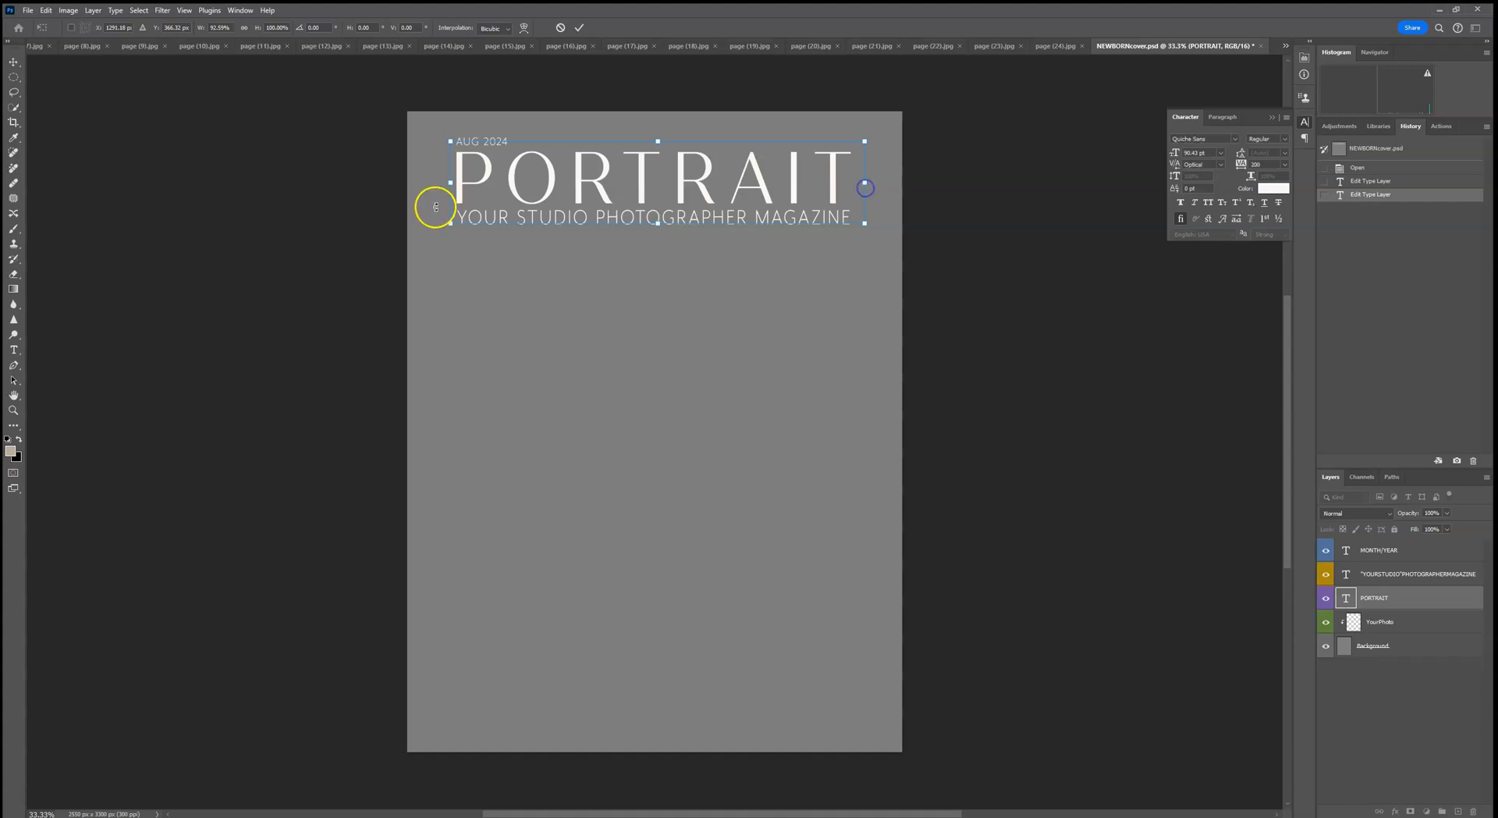
drag(447, 181, 456, 181)
click(579, 27)
key(ctrl+t)
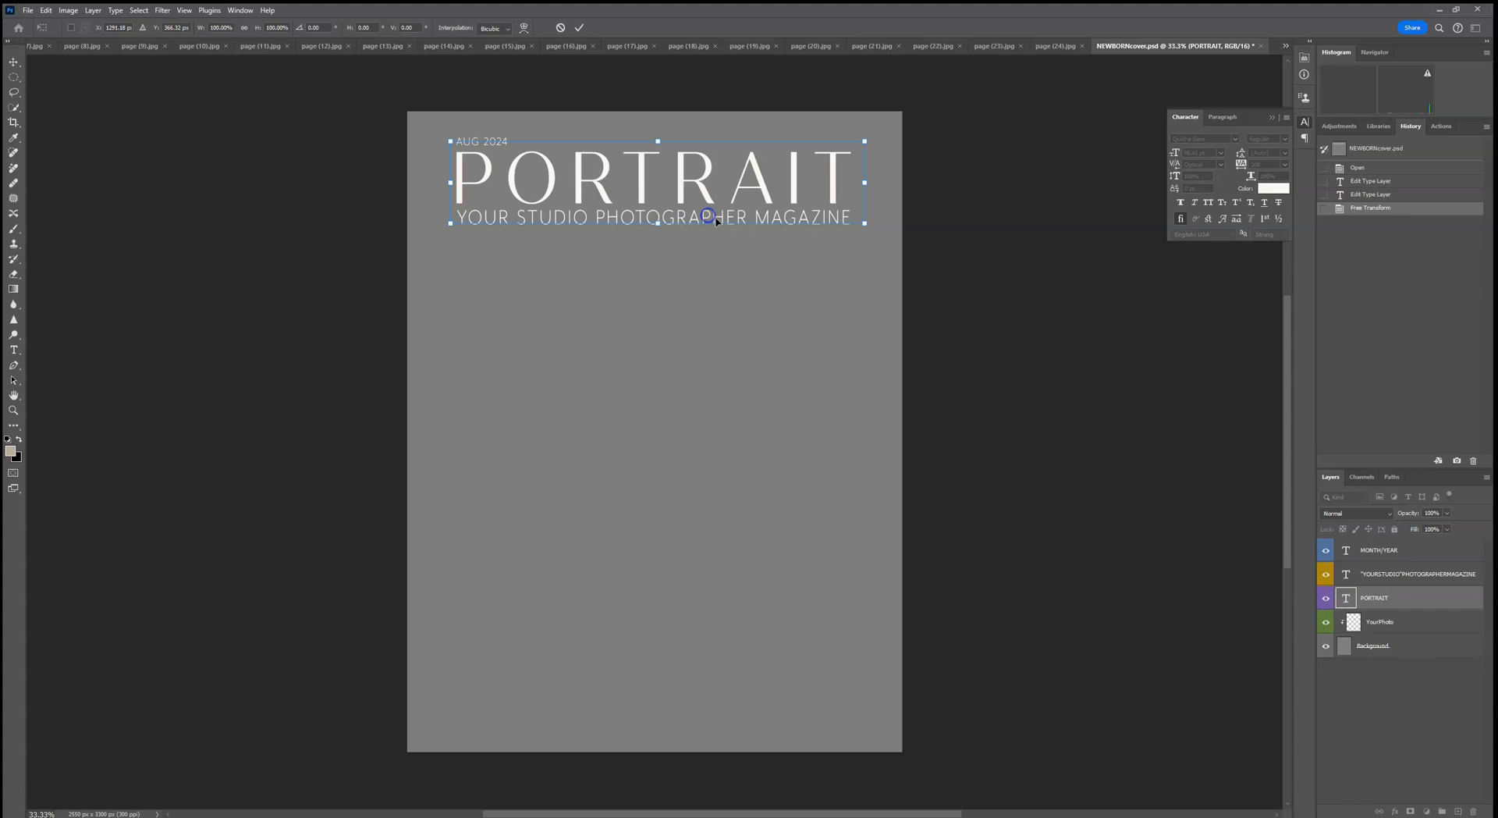
click(578, 27)
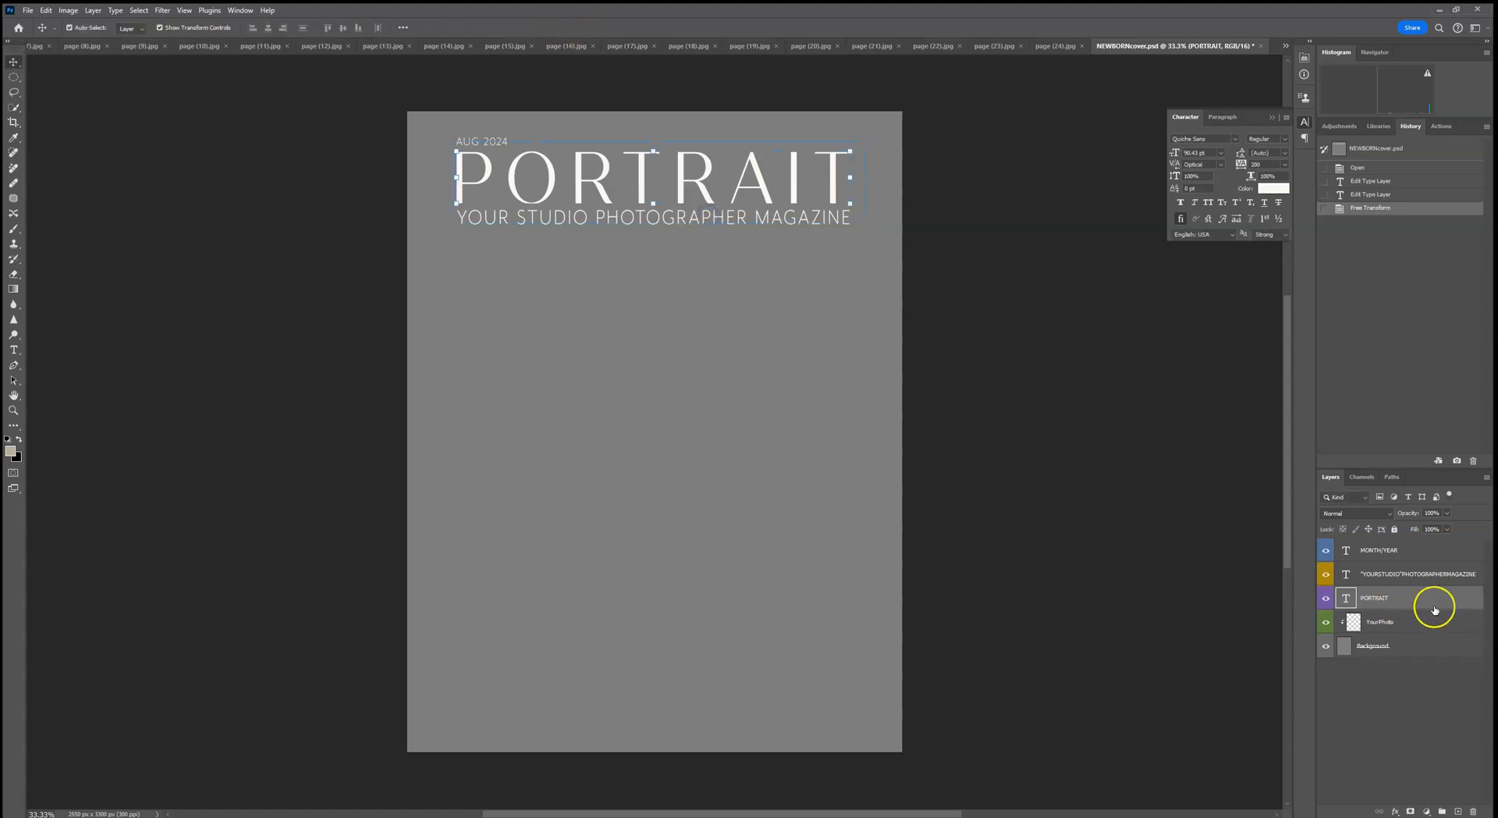
- Slightly narrow the YOUR STUDIO PHOTOGRAPHER MAGAZINE line so its ends align with the PORTRAIT title
click(1405, 574)
click(849, 217)
drag(848, 217, 852, 217)
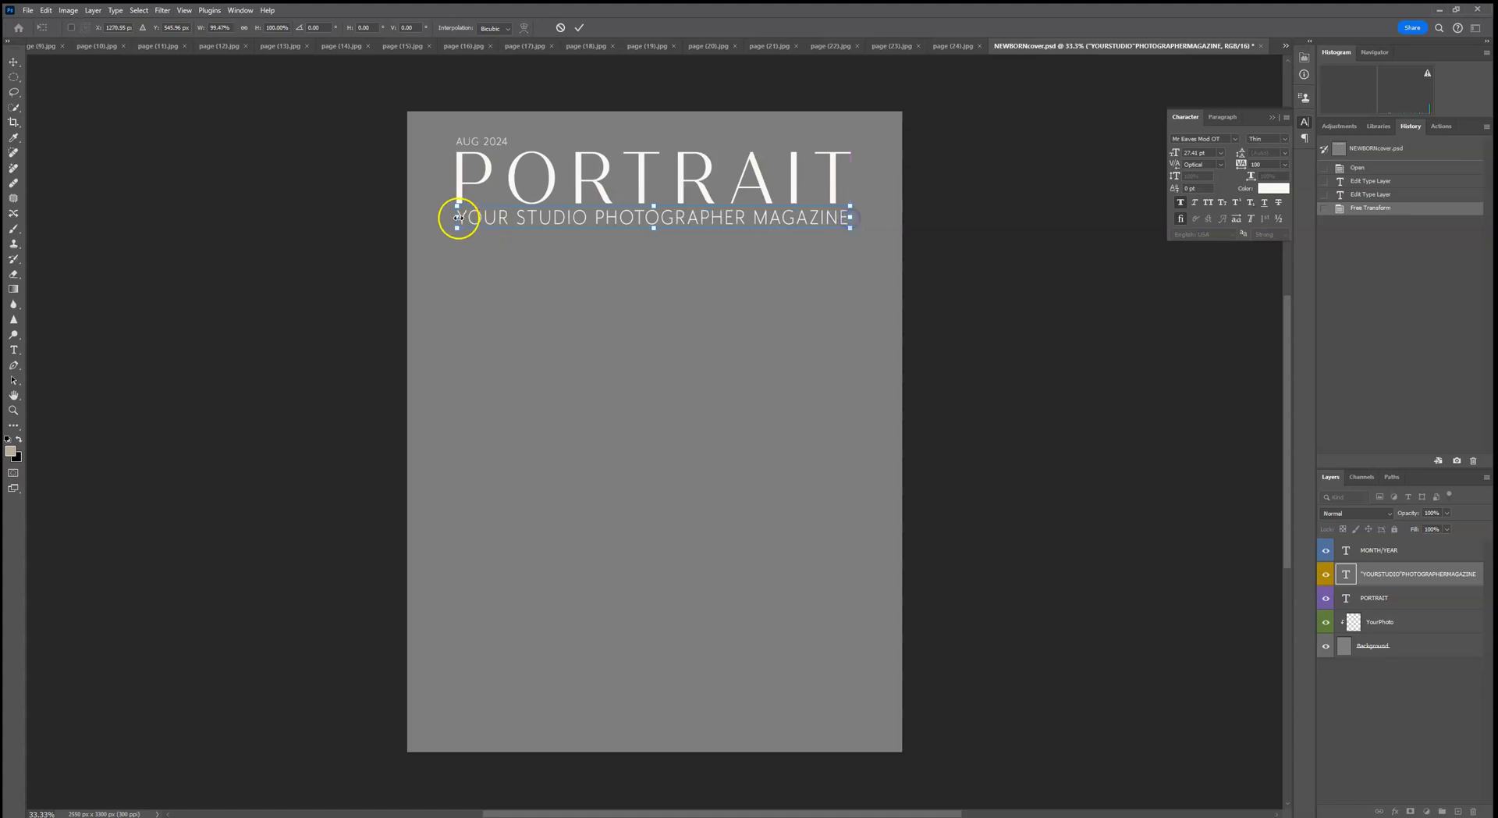
click(579, 27)
- Centre the PORTRAIT title, studio line and date text together horizontally on the cover
click(1377, 599)
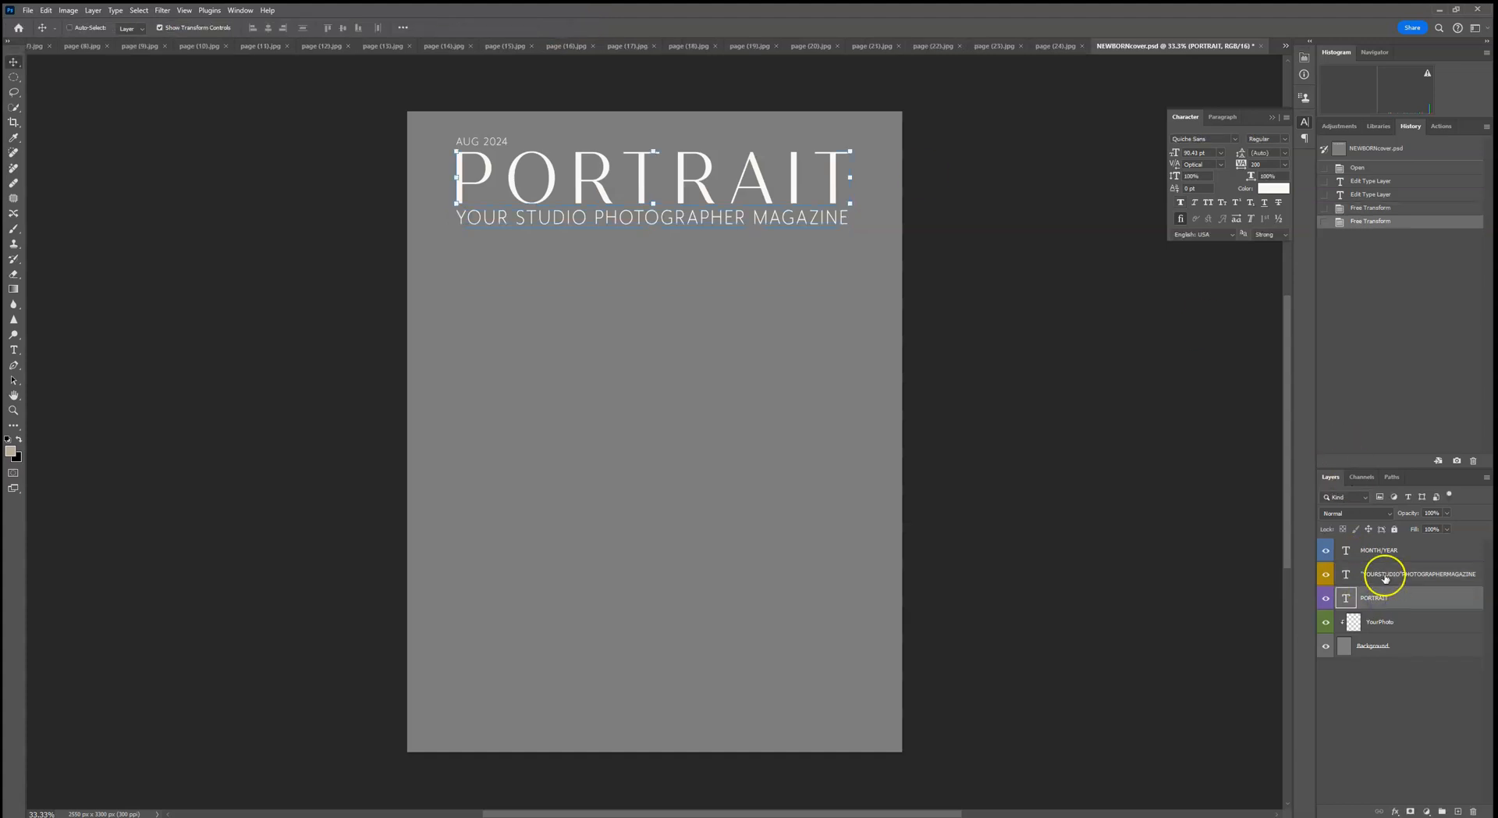
shift+click(1385, 577)
shift+click(1386, 550)
key(ctrl+t)
drag(654, 135, 664, 170)
click(565, 28)
click(653, 135)
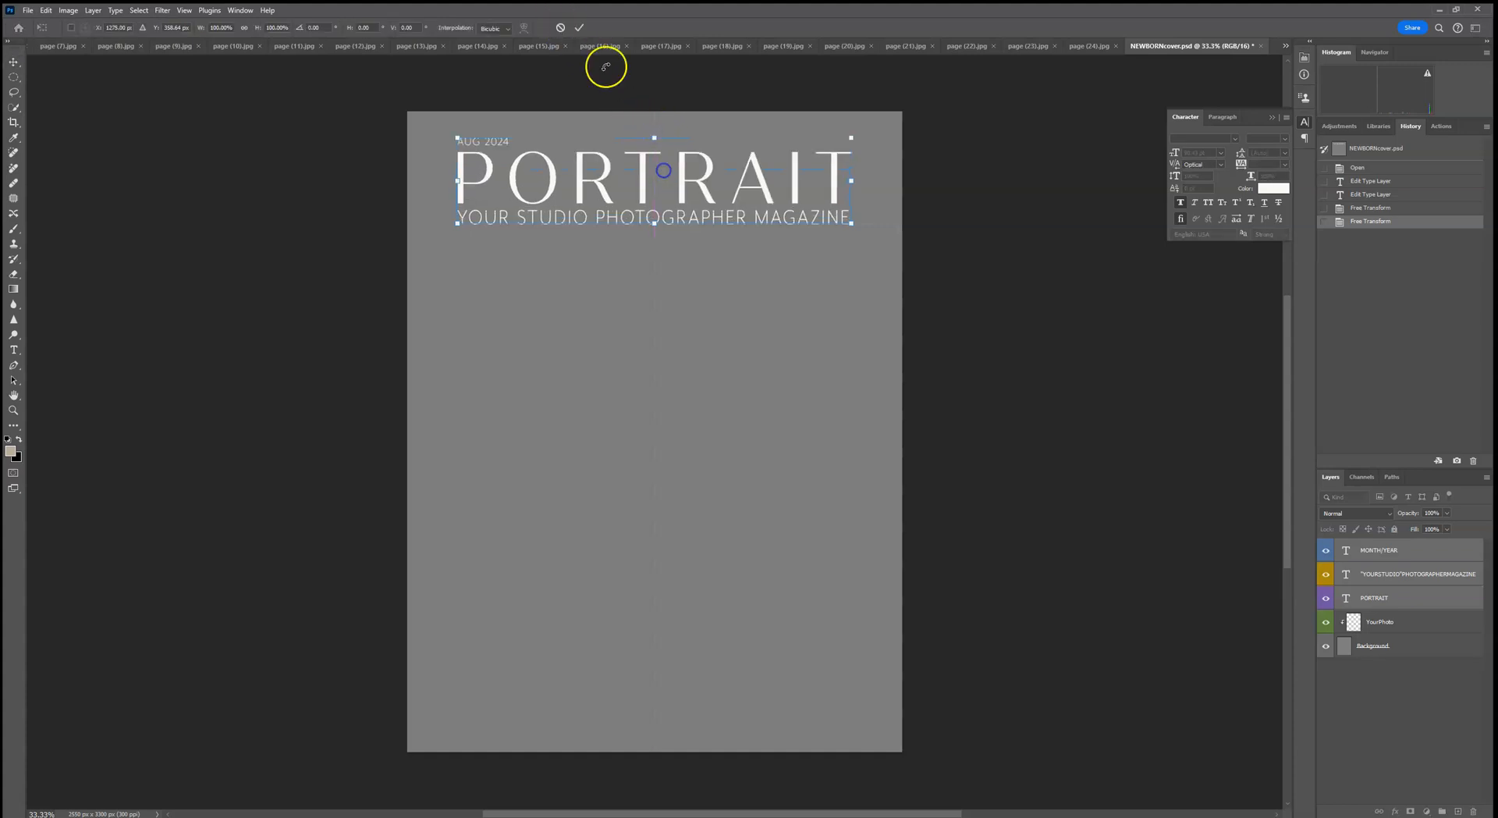
click(712, 275)
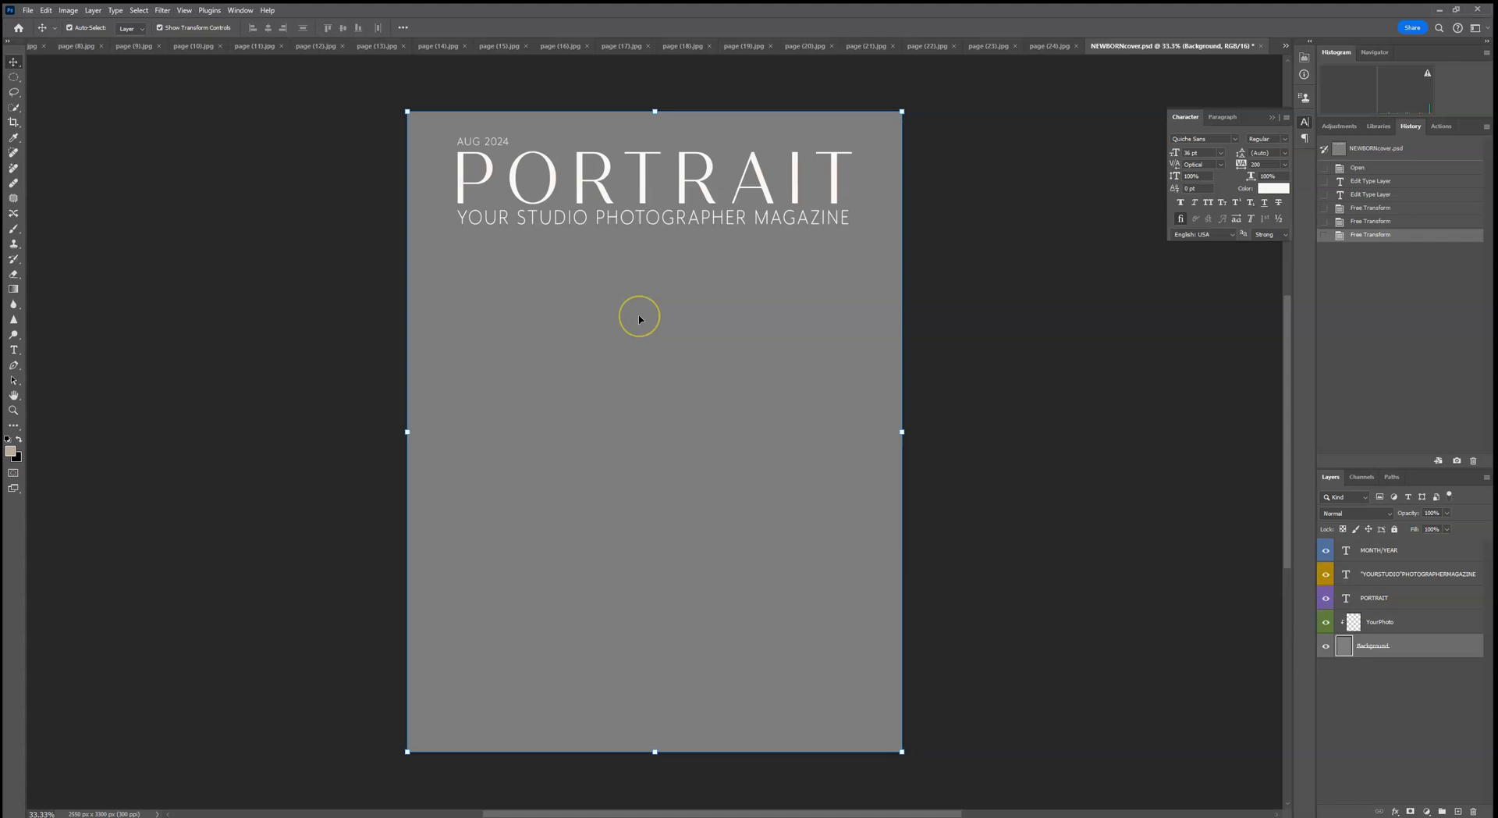